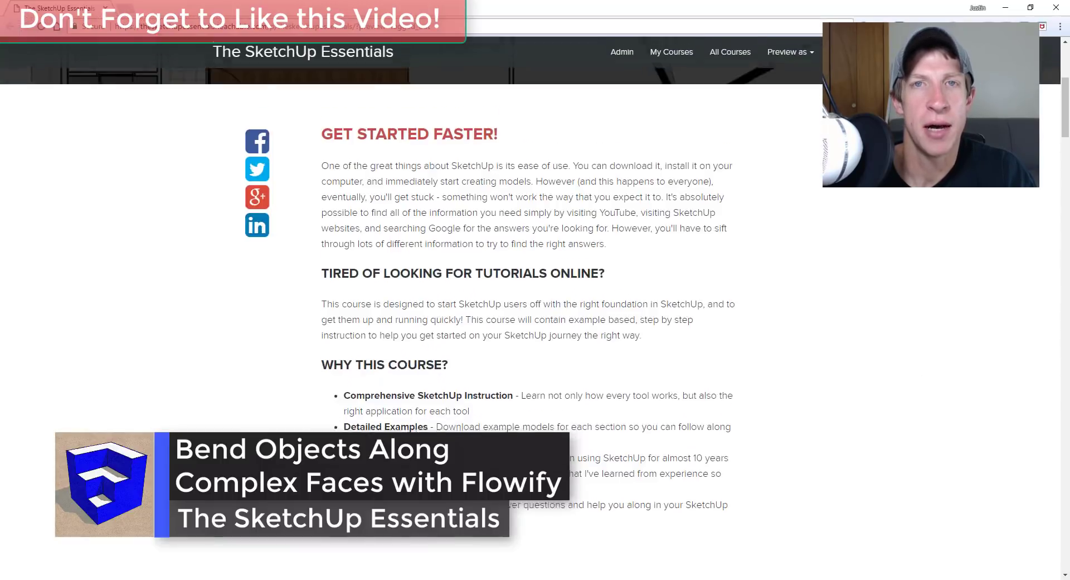
- Read through the course page's instructor, target audience and topic sections down to the photorealistic rendering fundamentals
scroll(243, 411, "down", 5)
scroll(243, 412, "down", 3)
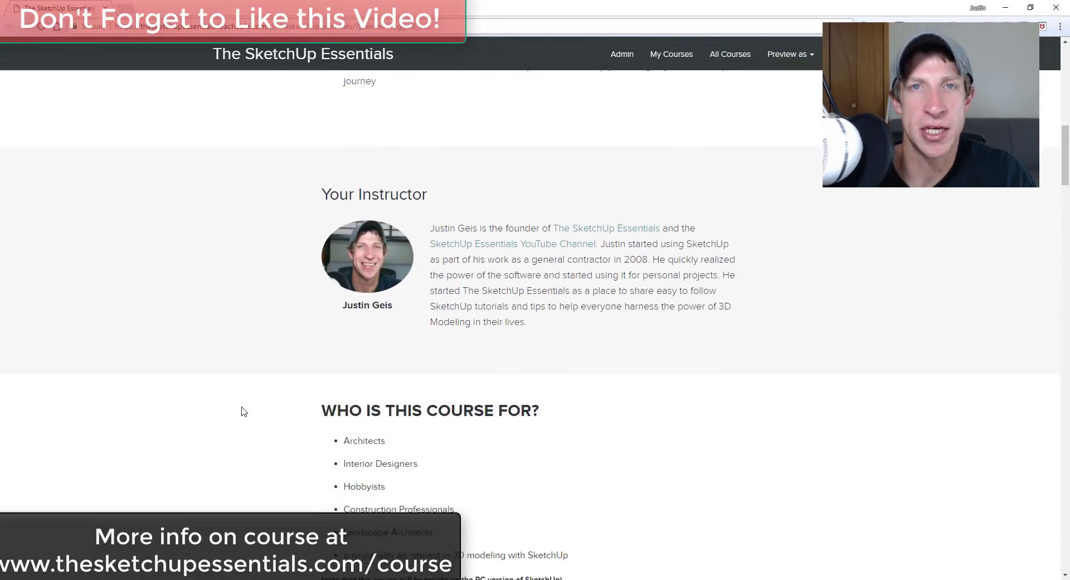
scroll(240, 407, "down", 4)
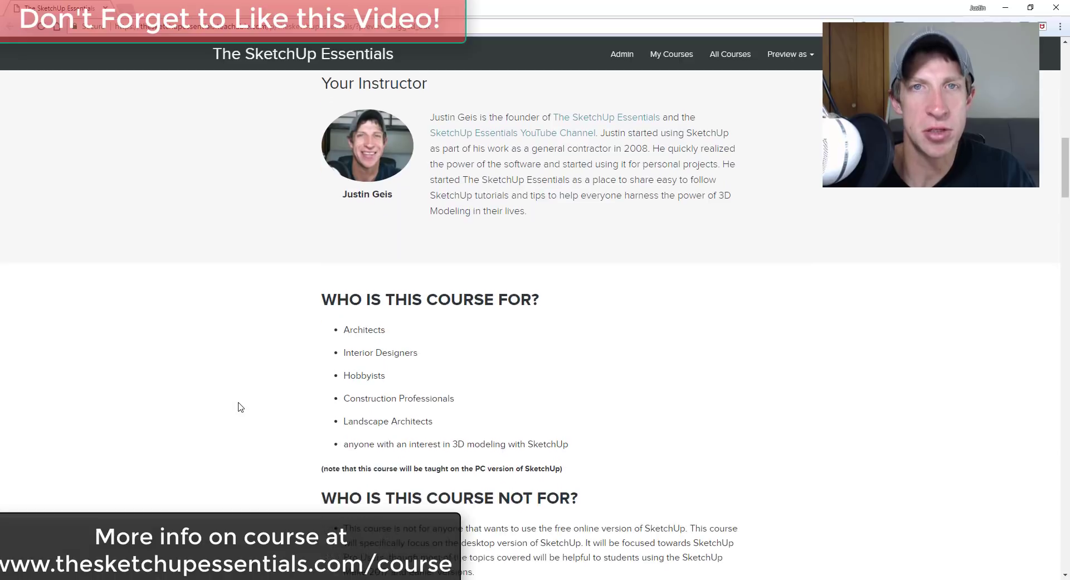
scroll(314, 372, "down", 6)
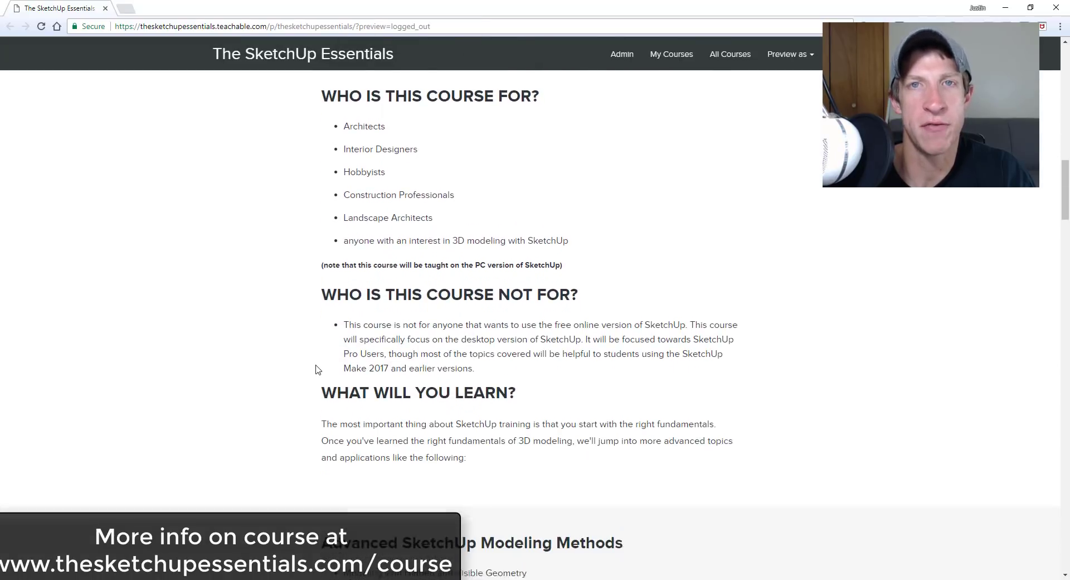
scroll(306, 368, "down", 2)
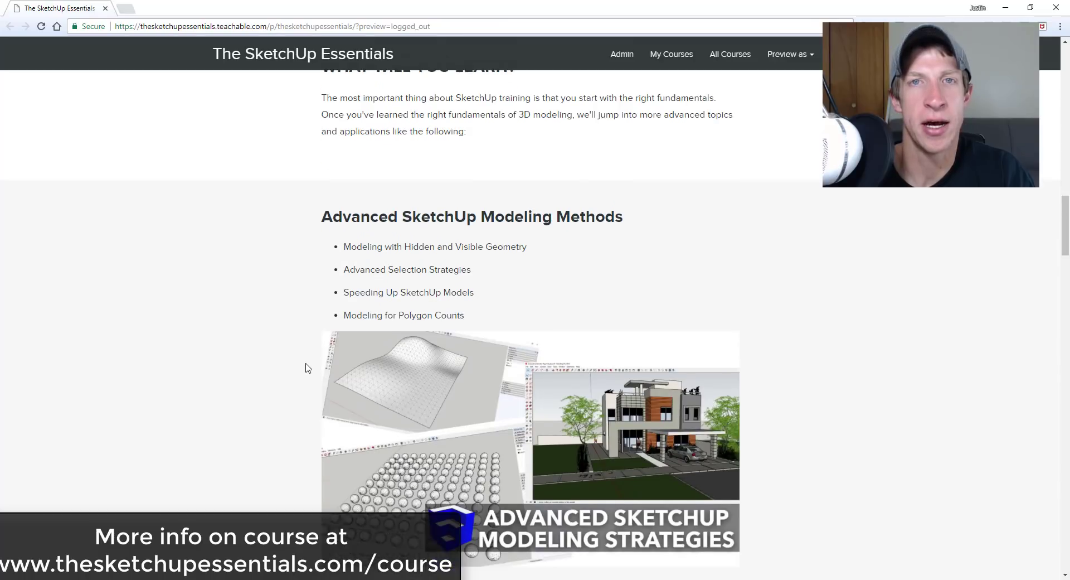
scroll(318, 312, "down", 8)
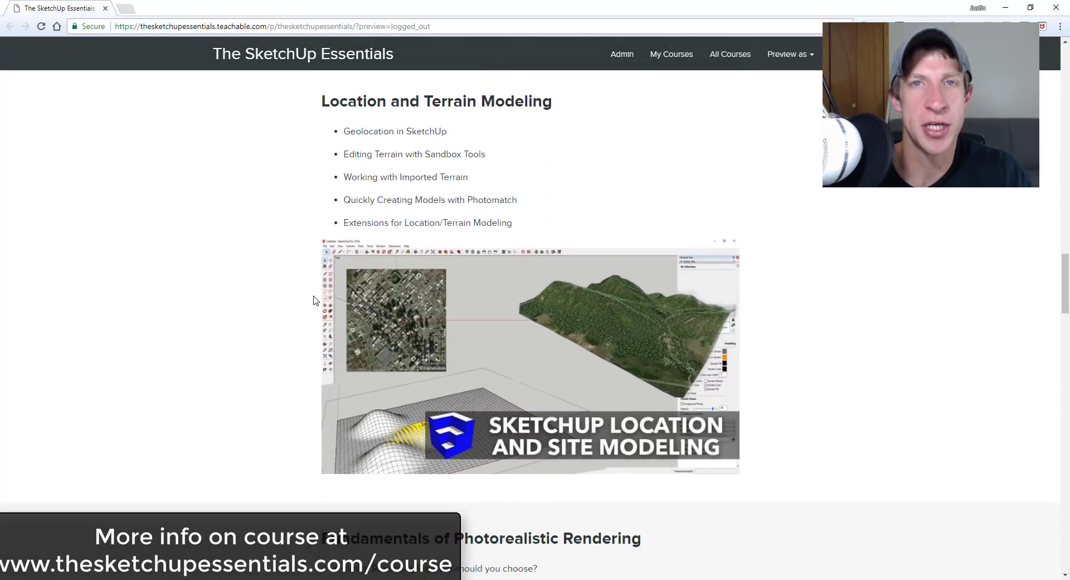
scroll(328, 250, "down", 4)
scroll(328, 245, "down", 3)
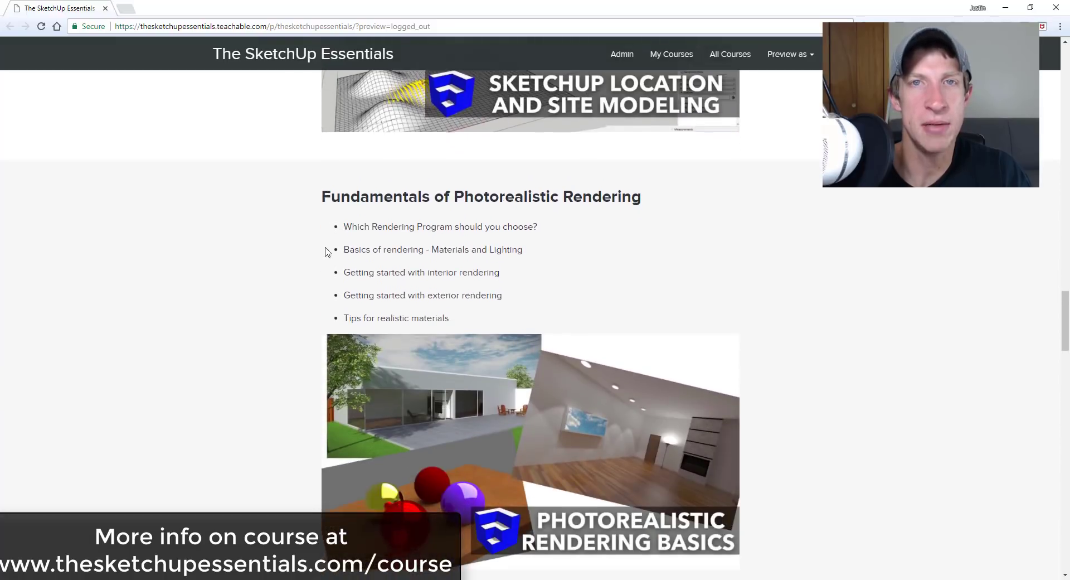
scroll(331, 259, "down", 5)
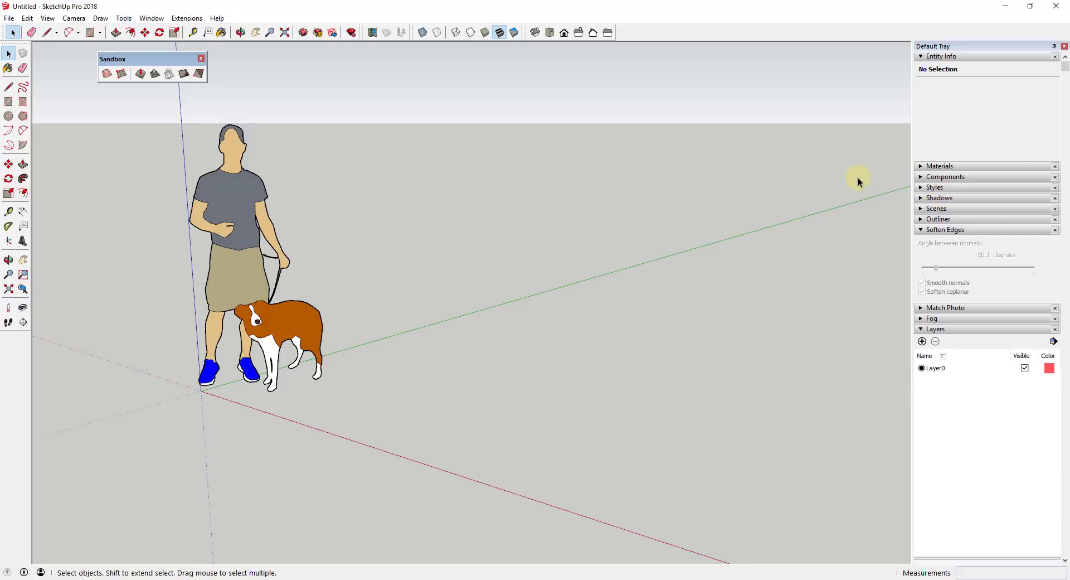
- Collapse the Layers and Entity Info sections of the Default Tray
left_click(929, 329)
left_click(924, 58)
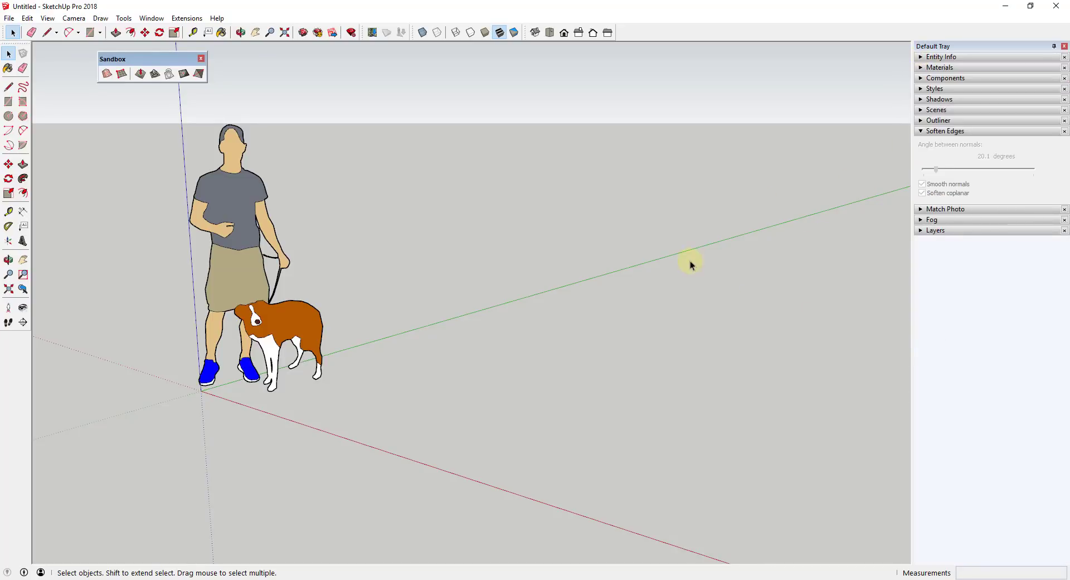
scroll(413, 304, "down", 1)
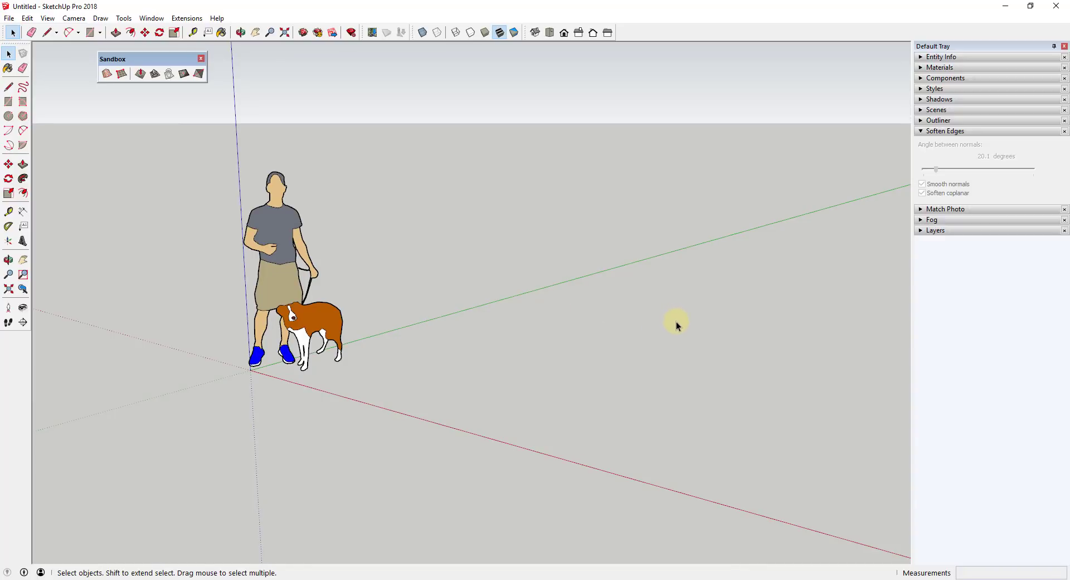
scroll(483, 310, "down", 1)
middle_click_drag(482, 310, 693, 336)
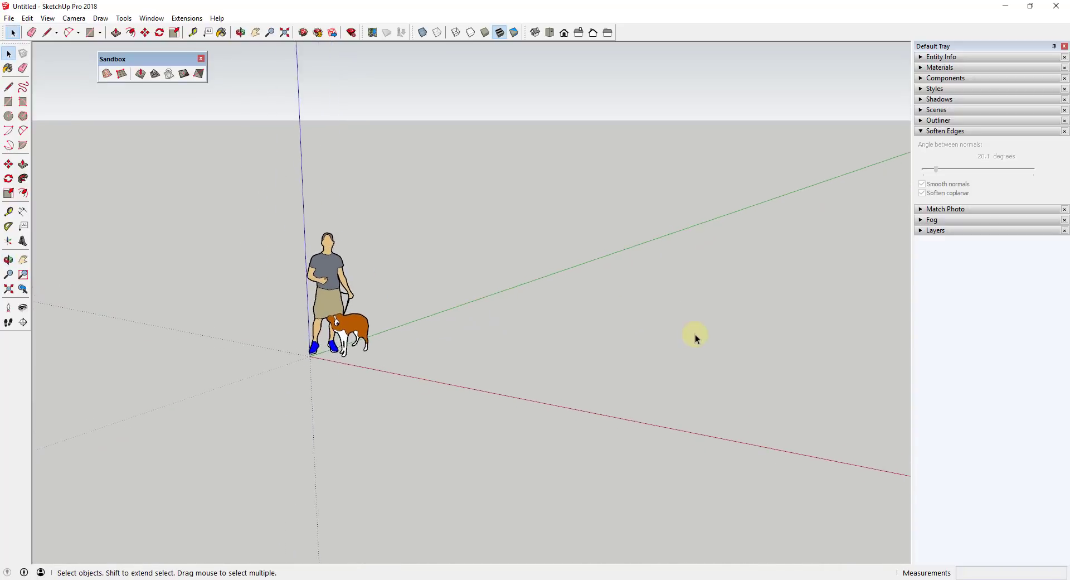
scroll(509, 325, "up", 1)
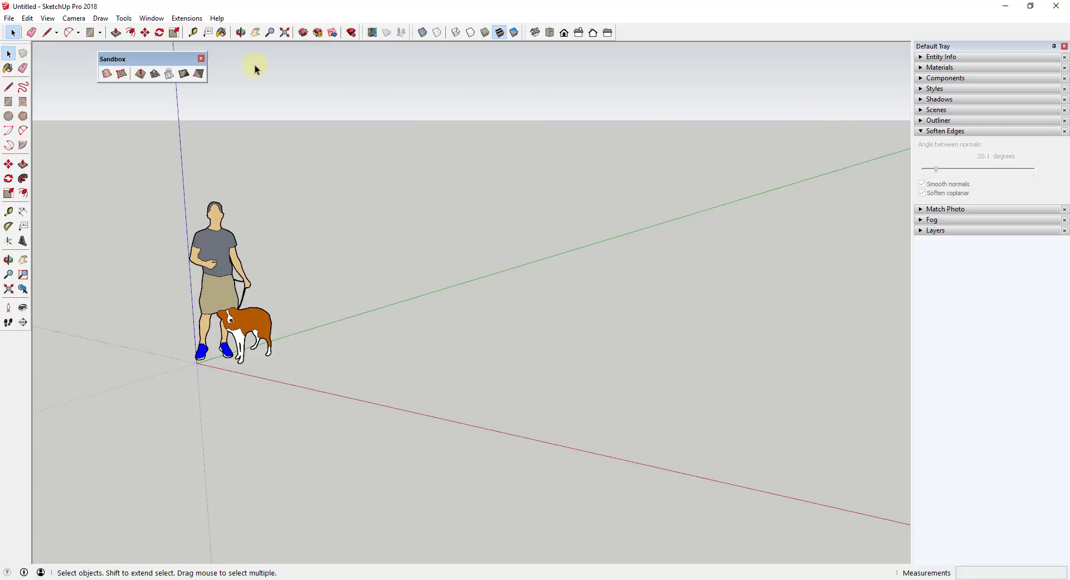
- Move the floating Sandbox toolbar nearer the drawing area's corner and check that Sandbox is enabled among the available toolbars
left_click_drag(171, 62, 122, 57)
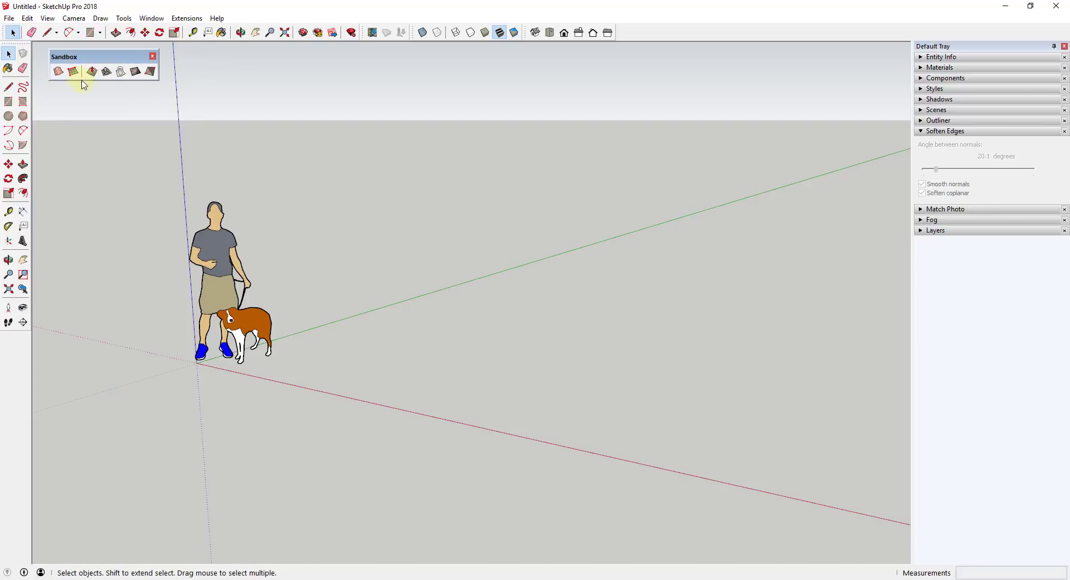
right_click(667, 33)
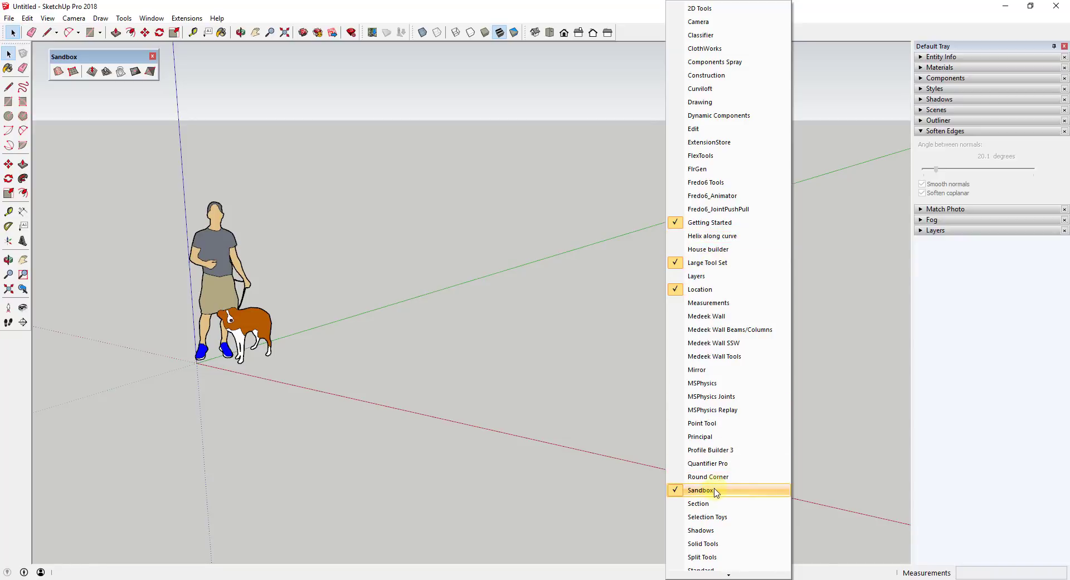
left_click(72, 73)
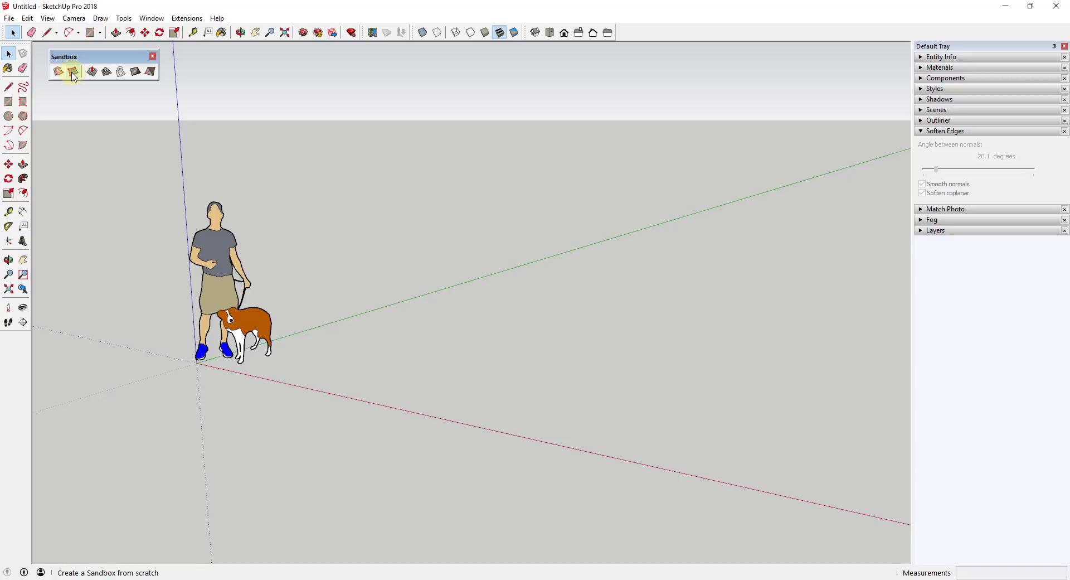
- Create a rectangular sandbox from scratch with 3' grid spacing, running along the red axis and extending in the green direction
left_click(73, 75)
middle_click_drag(191, 178, 413, 259)
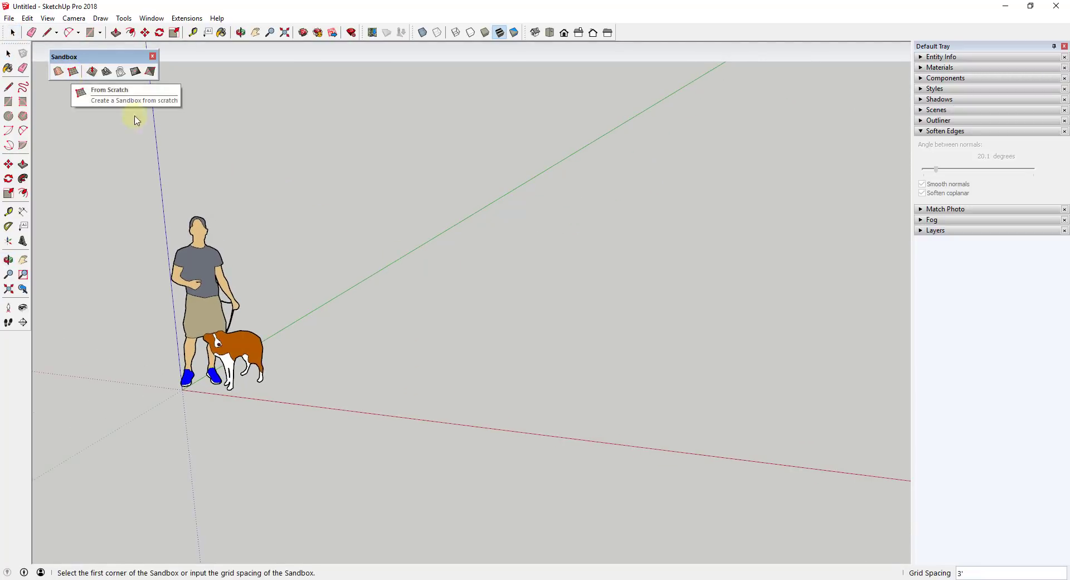
scroll(486, 241, "down", 2)
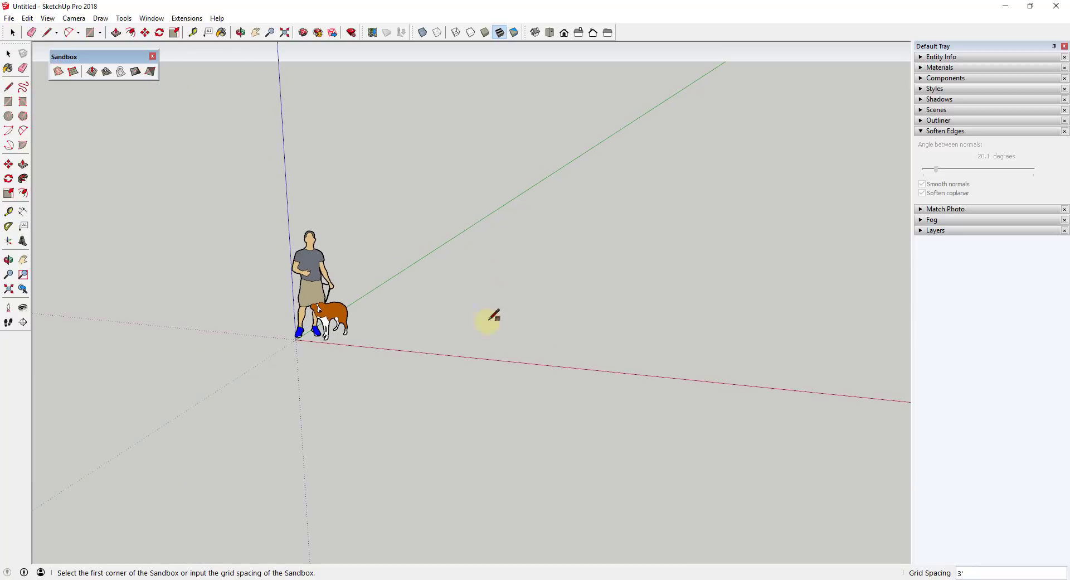
left_click(76, 73)
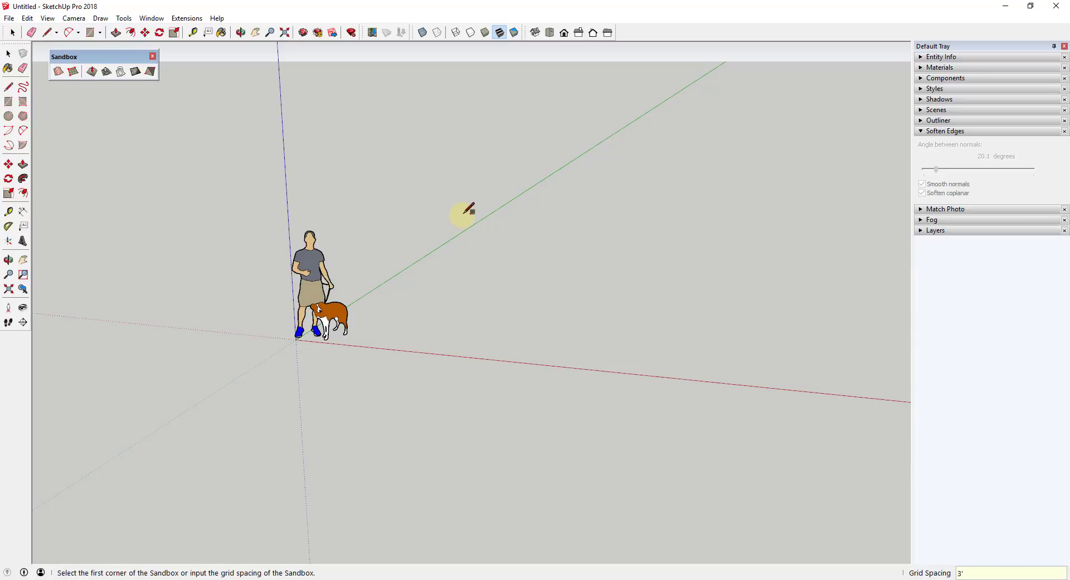
left_click(413, 338)
scroll(415, 338, "down", 2)
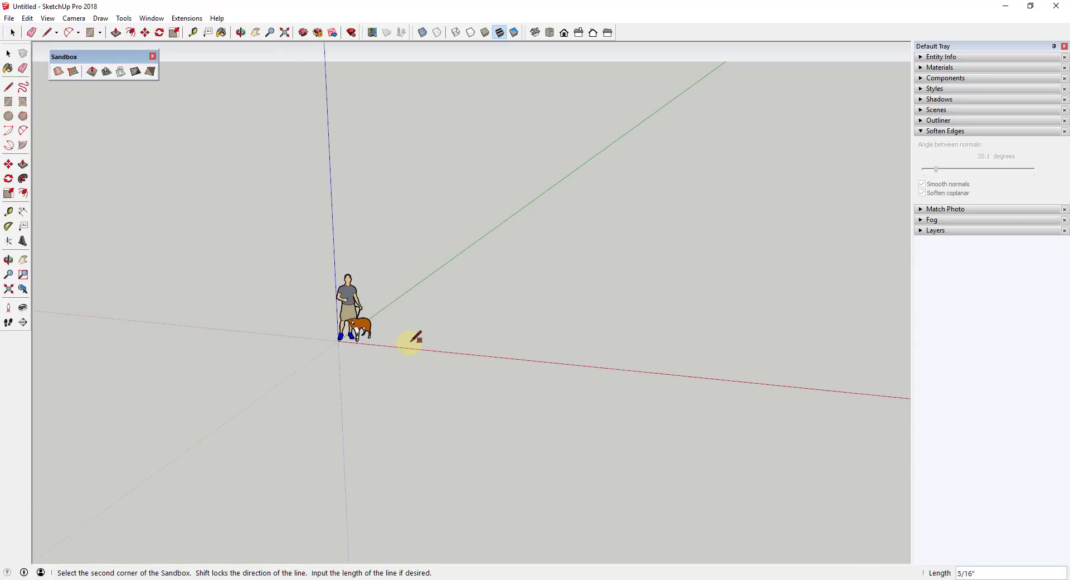
scroll(415, 338, "down", 1)
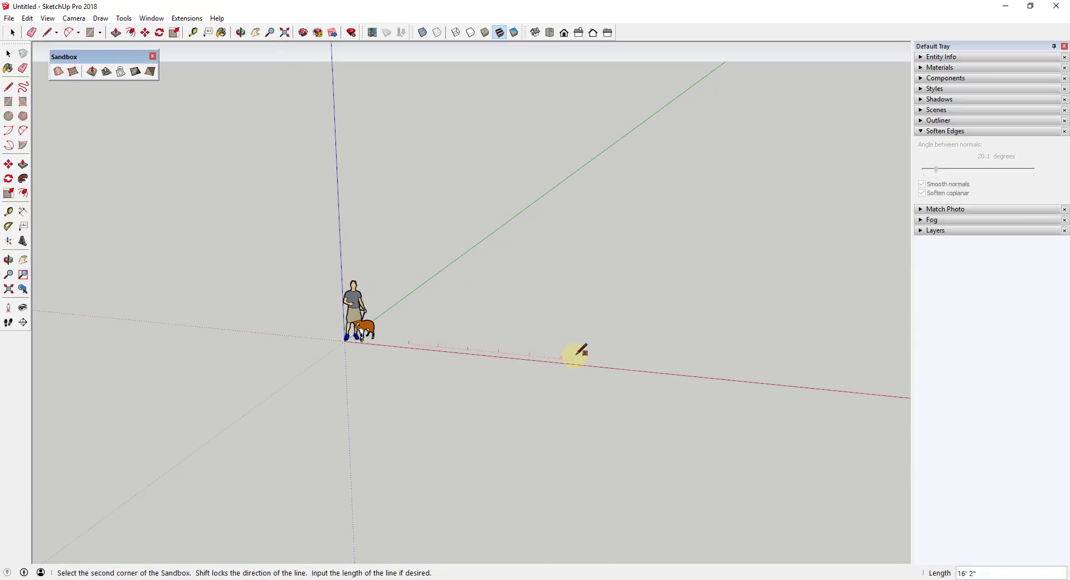
left_click(780, 380)
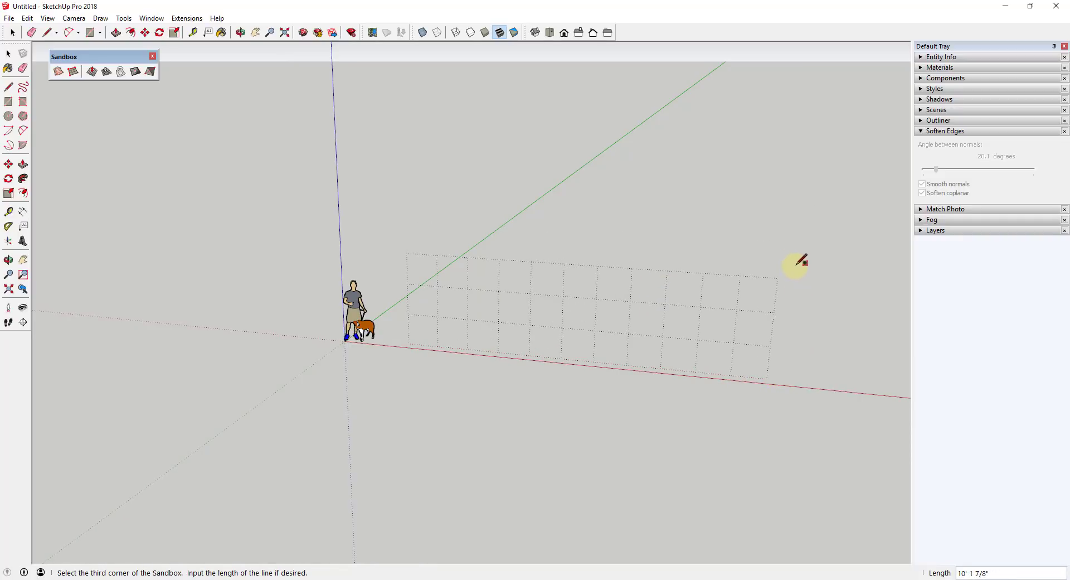
mouse_move(819, 284)
middle_mouse_down()
mouse_move(731, 290)
mouse_move(346, 258)
mouse_move(719, 286)
middle_mouse_up()
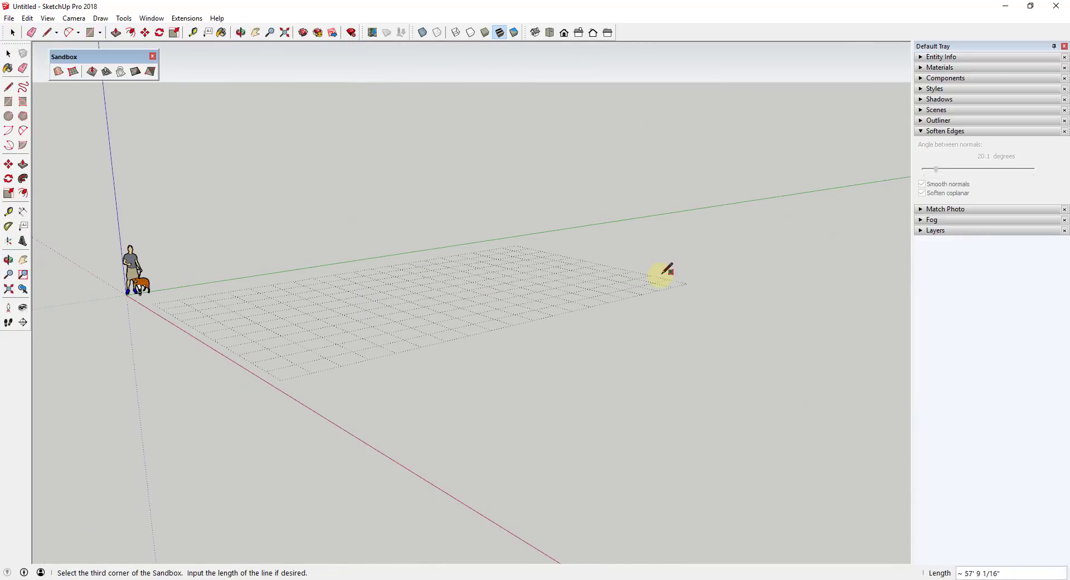
left_click(776, 260)
middle_click_drag(364, 250, 542, 282)
scroll(581, 269, "down", 3)
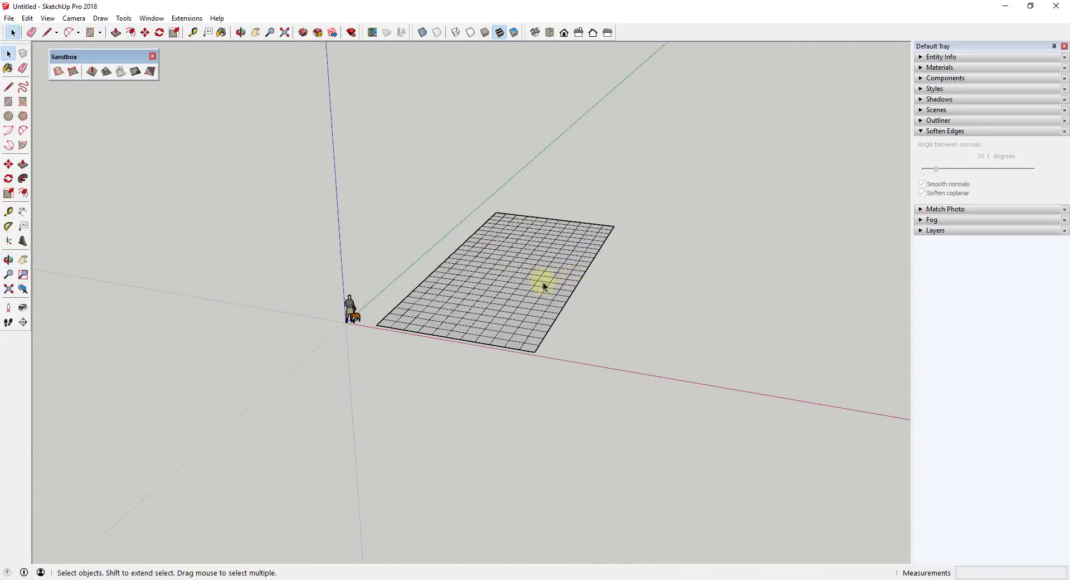
- Open the sandbox group for editing and Smoove its far corner away from the green axis down about 3' 5" with a 15' radius
scroll(527, 275, "up", 3)
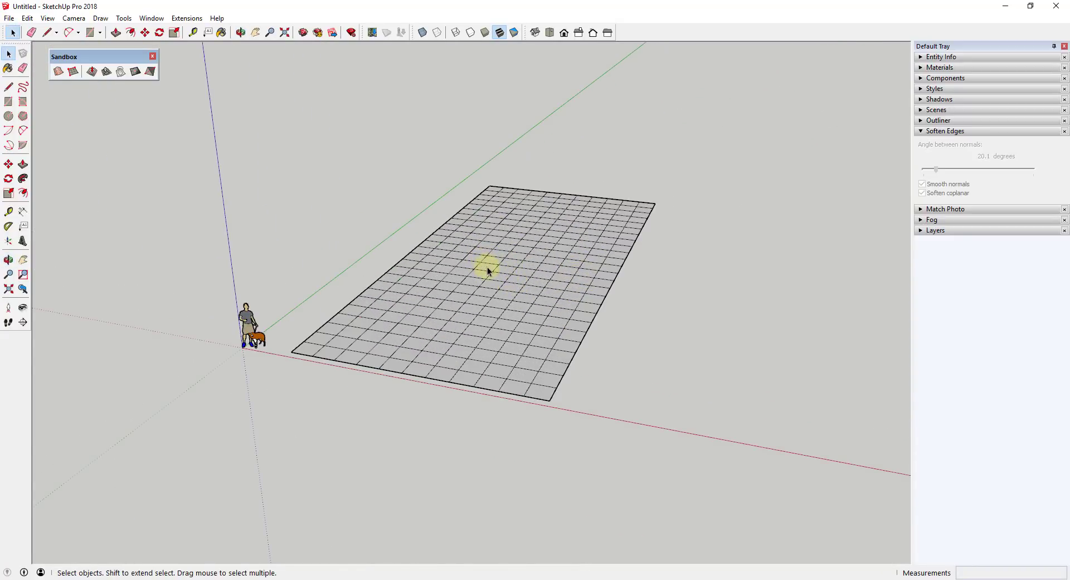
left_click(487, 271)
double_click(487, 271)
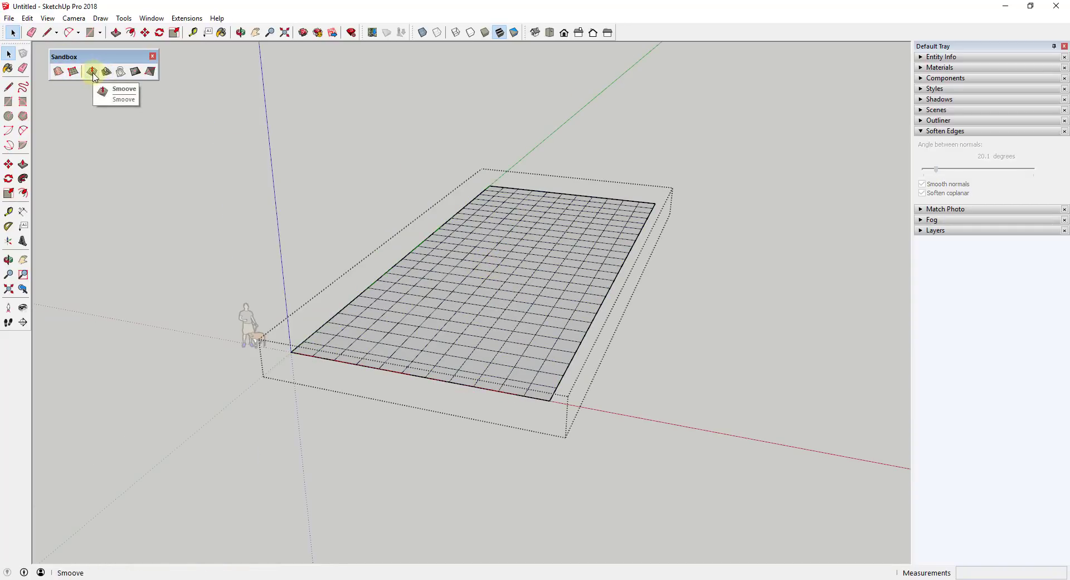
left_click(92, 72)
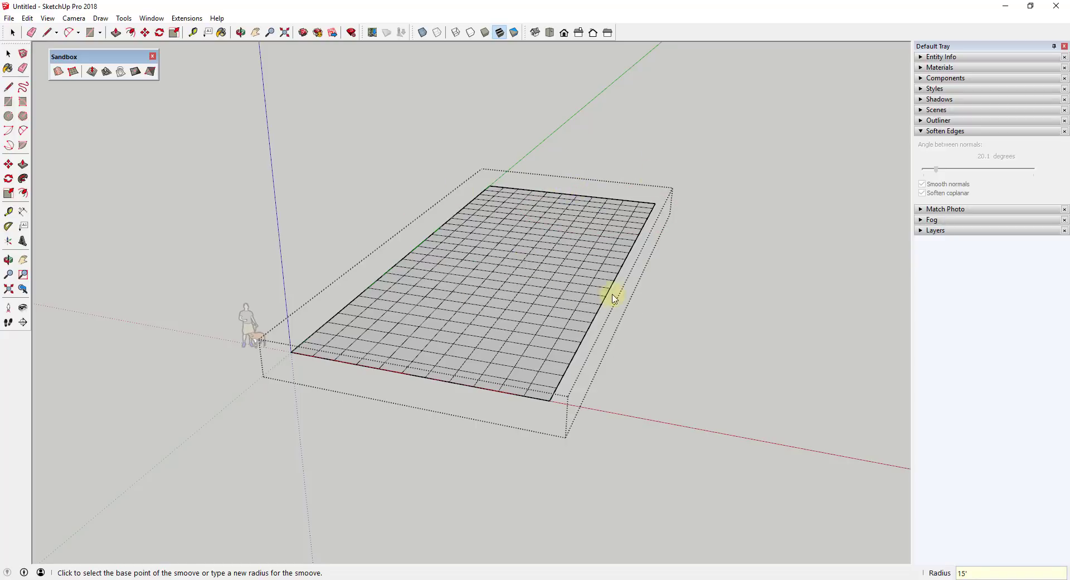
left_click(627, 222)
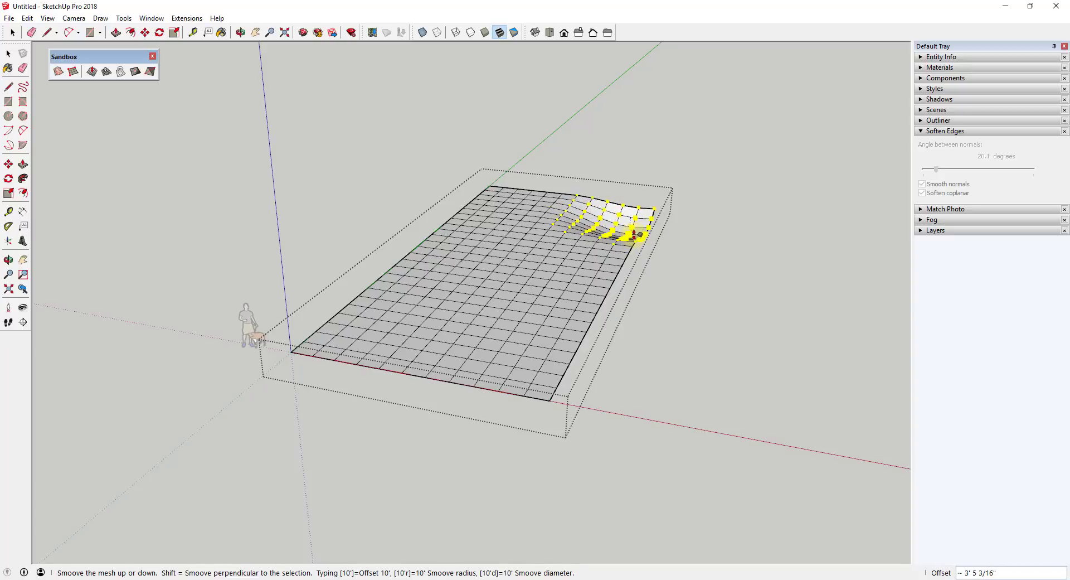
left_click(631, 217)
- Smoove two adjoining hills upward across the far half of the sandbox grid with a 15' radius
left_click(498, 231)
left_click(496, 205)
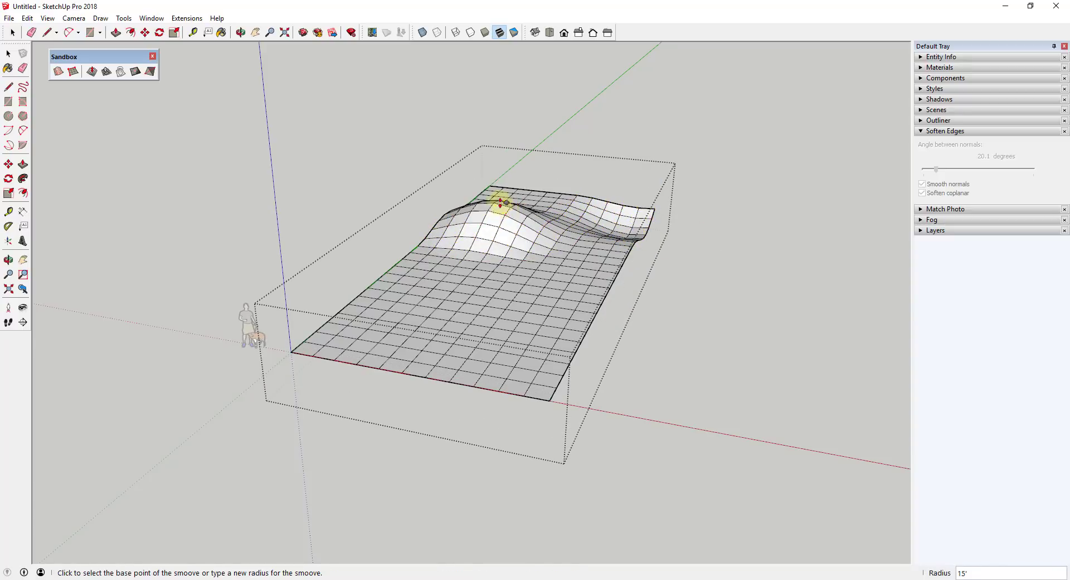
left_click(570, 284)
left_click(571, 254)
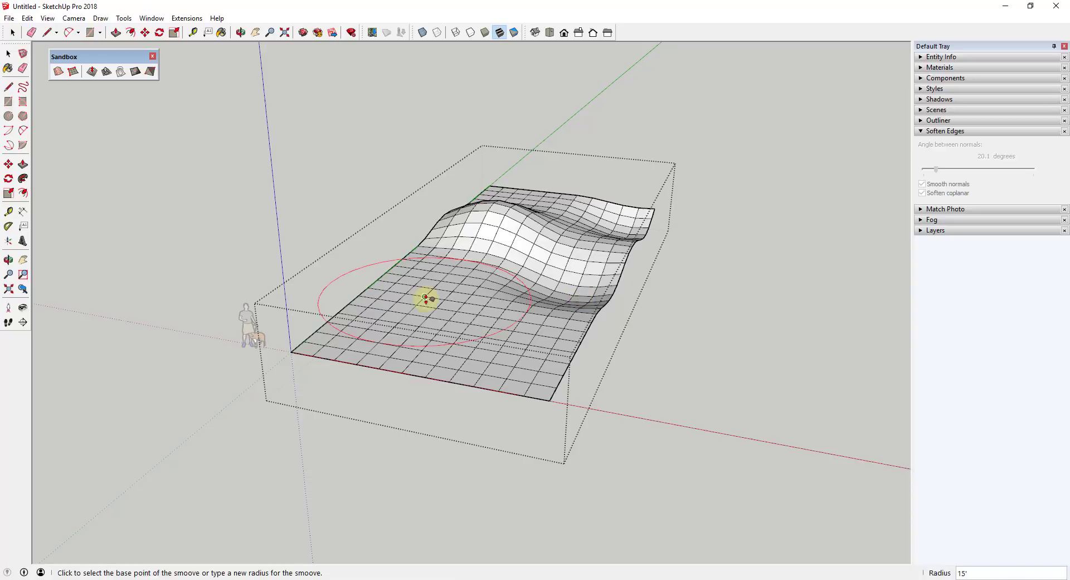
- Smoove a hill about 4' 11" high in the grid's near half, then lower the near corner along the red axis and leave the group
left_click(424, 301)
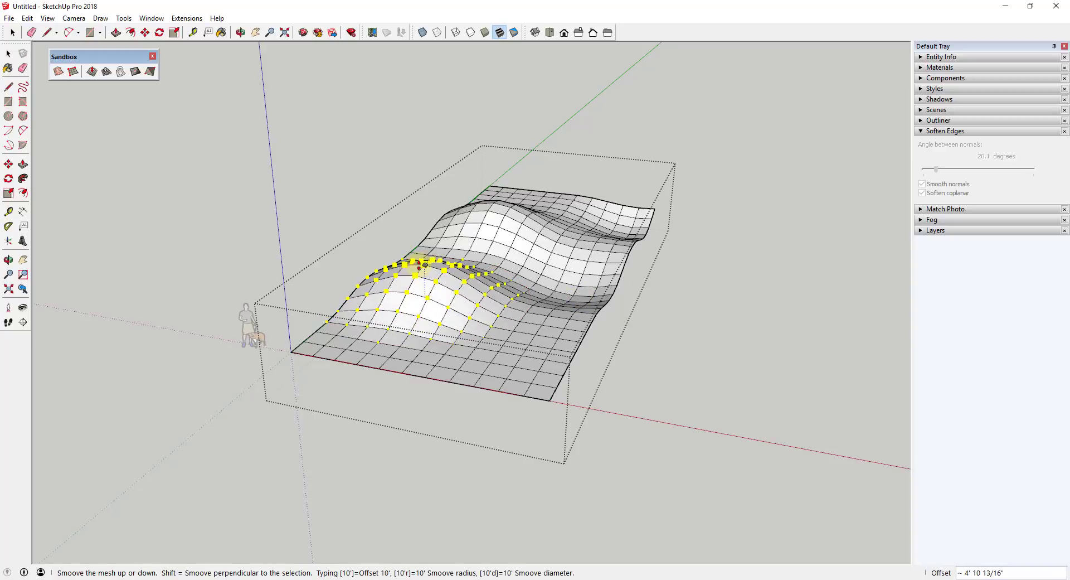
left_click(419, 263)
left_click(550, 363)
left_click(551, 377)
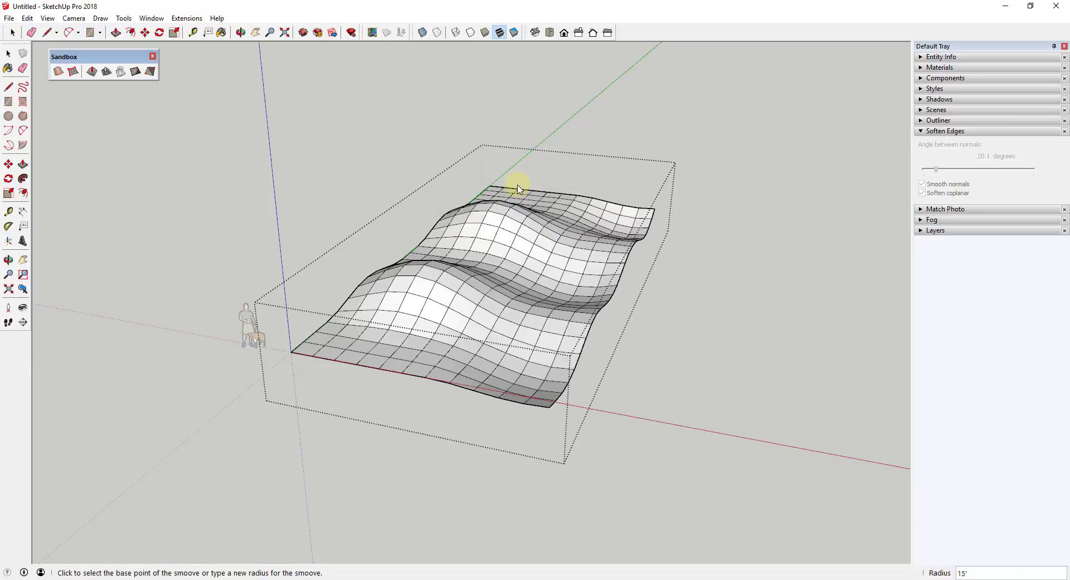
middle_click_drag(676, 226, 652, 261)
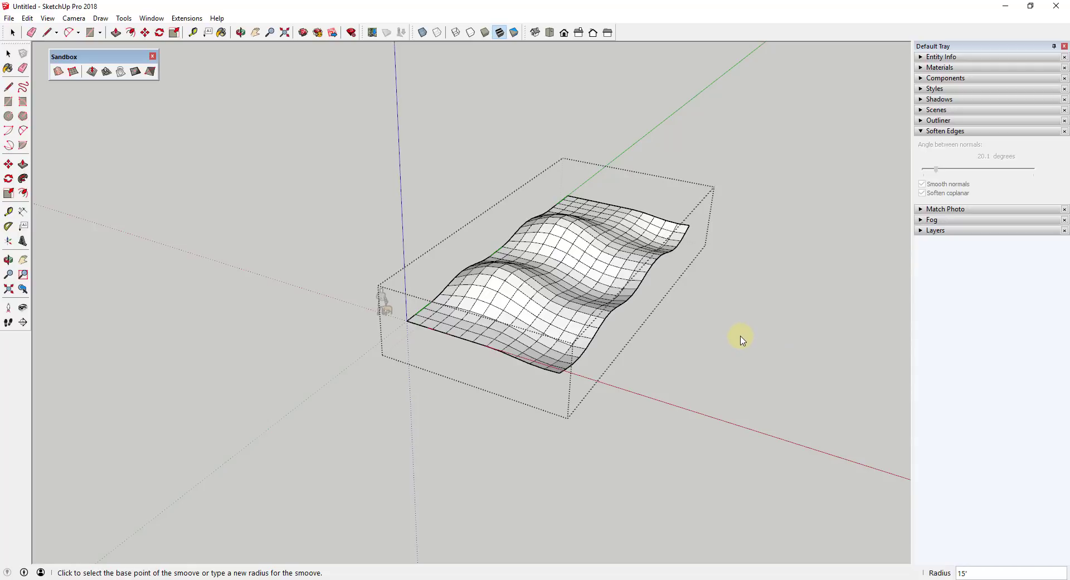
key("space")
left_click(705, 286)
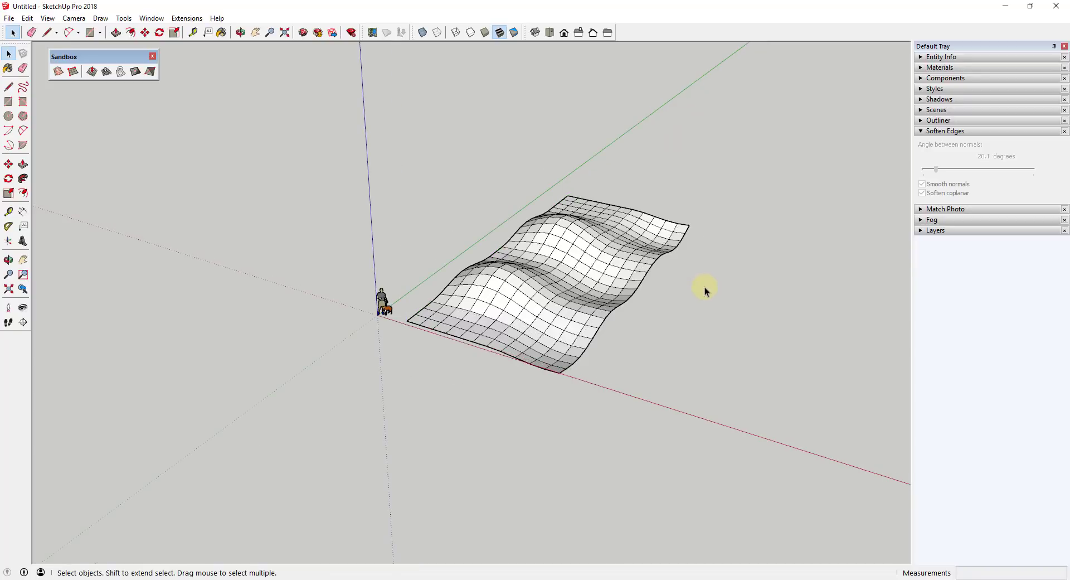
- Soften the wavy sandbox surface's edges at 20.1 degrees between normals, with Smooth normals and Soften coplanar enabled
left_click(581, 260)
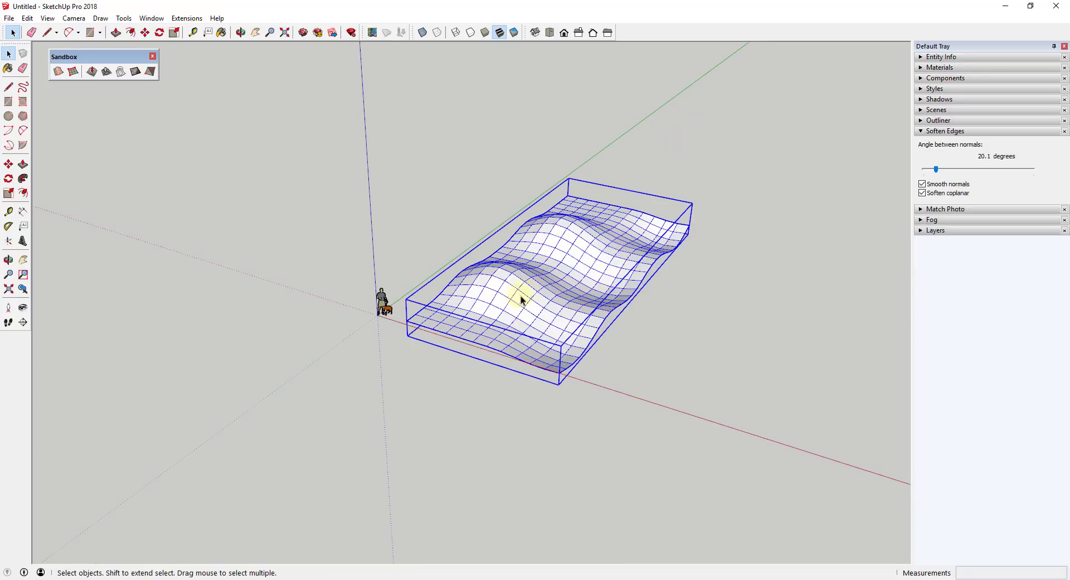
left_click(937, 169)
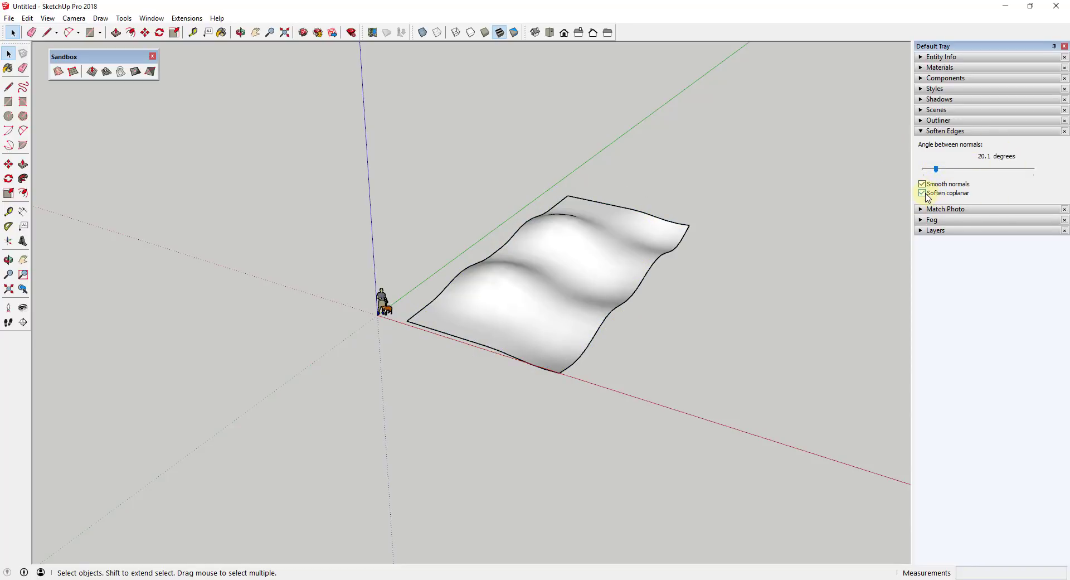
left_click(516, 260)
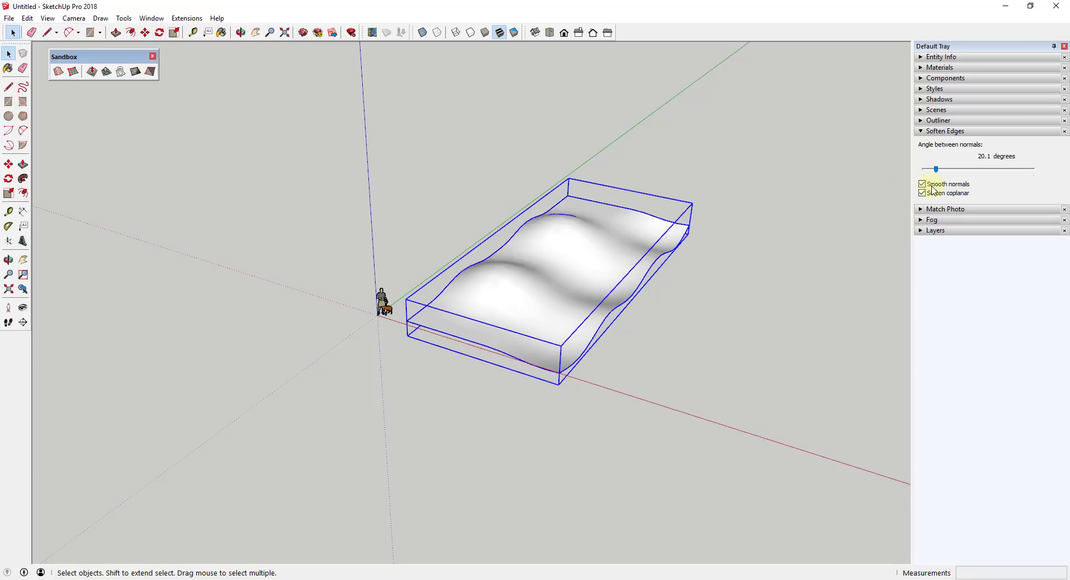
- Set the sandbox surface's softening angle to 21.0 degrees between normals and turn on the display of hidden geometry
mouse_move(937, 169)
left_mouse_down()
mouse_move(1032, 176)
mouse_move(938, 176)
left_mouse_up()
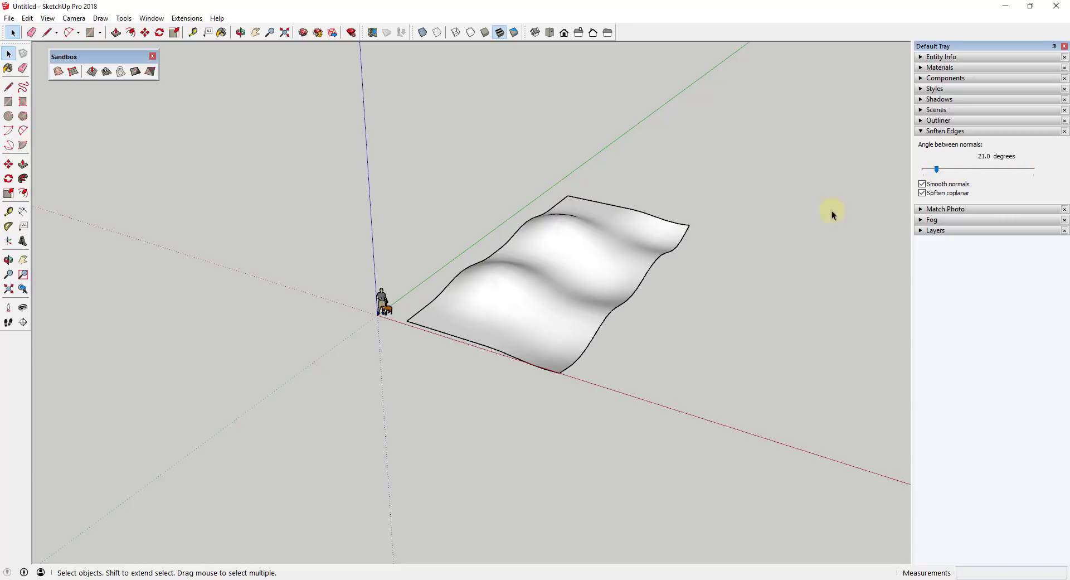
left_click(540, 298)
scroll(554, 301, "up", 3)
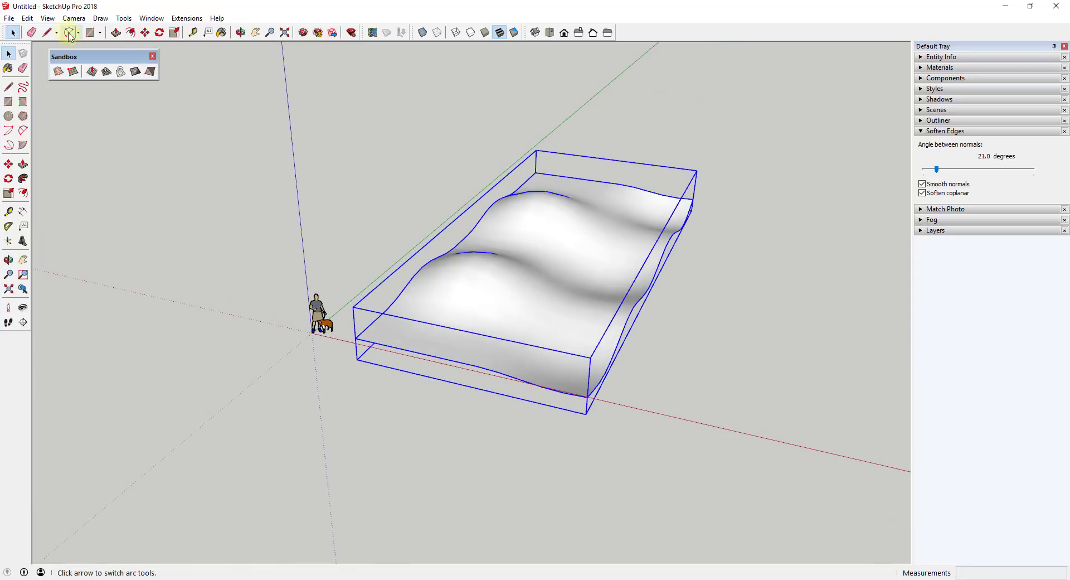
left_click(47, 17)
left_click(78, 58)
scroll(530, 322, "up", 3)
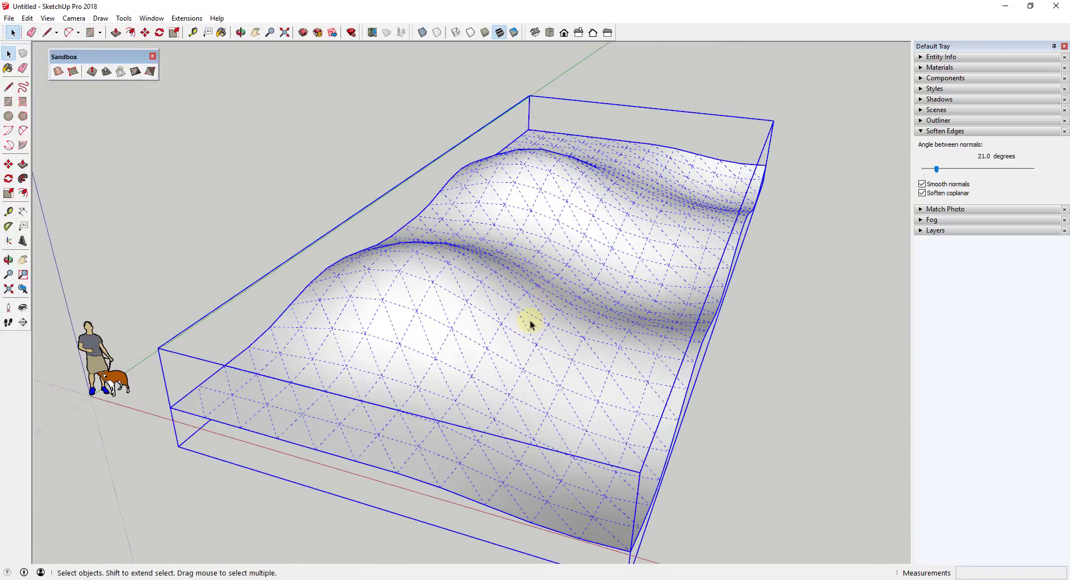
mouse_move(583, 224)
middle_mouse_down()
mouse_move(853, 106)
mouse_move(576, 132)
mouse_move(583, 237)
middle_mouse_up()
scroll(543, 207, "down", 2)
middle_click_drag(544, 206, 732, 225)
left_click(731, 225)
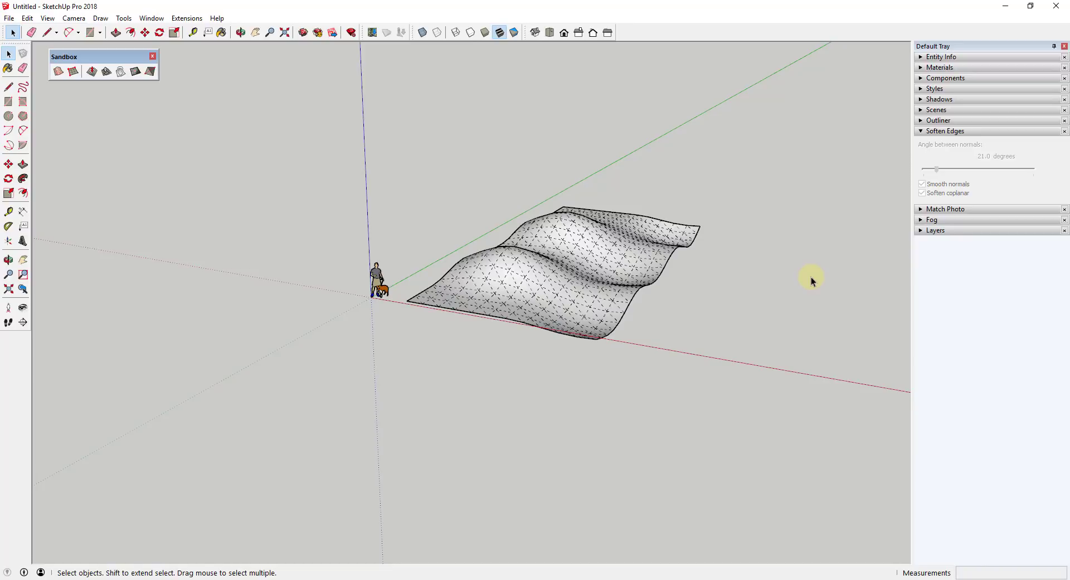
middle_click_drag(660, 229, 609, 259)
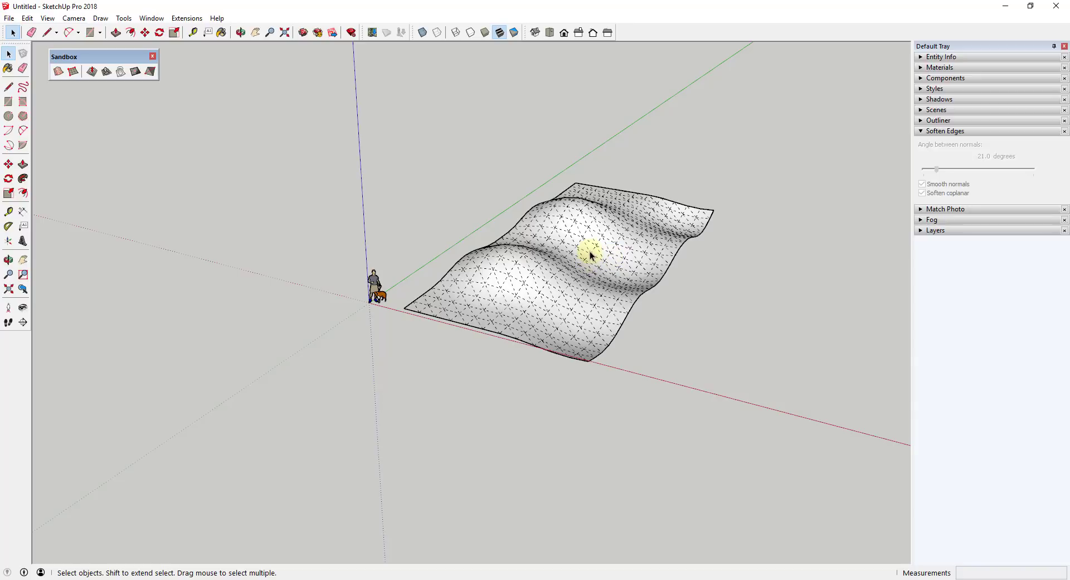
middle_click_drag(589, 250, 589, 244)
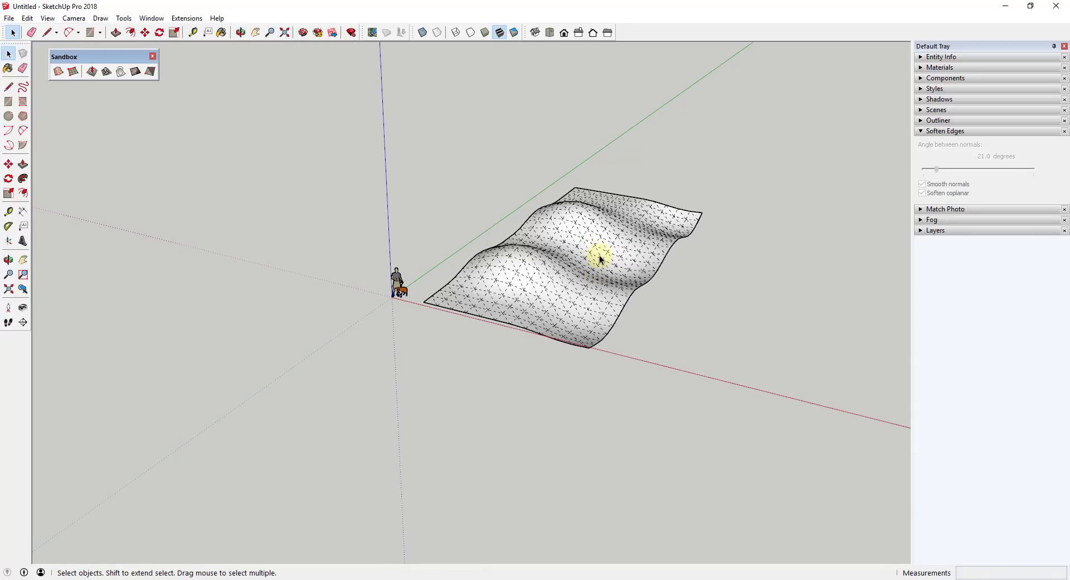
- Draw a circle on the ground beside the sandbox surface and erase it
left_click(596, 255)
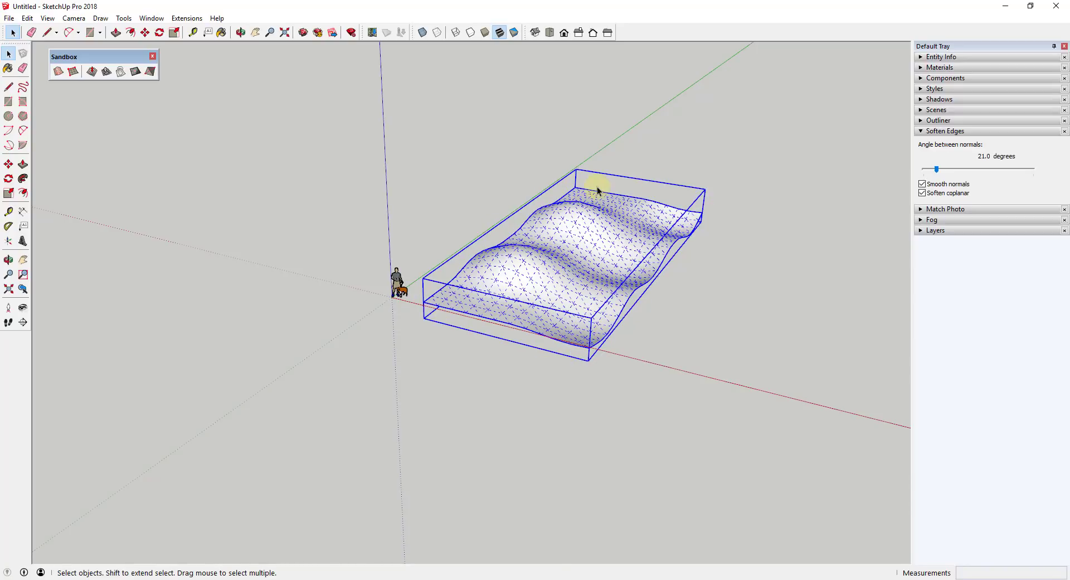
key("c")
left_click(754, 317)
left_click(805, 322)
key("space")
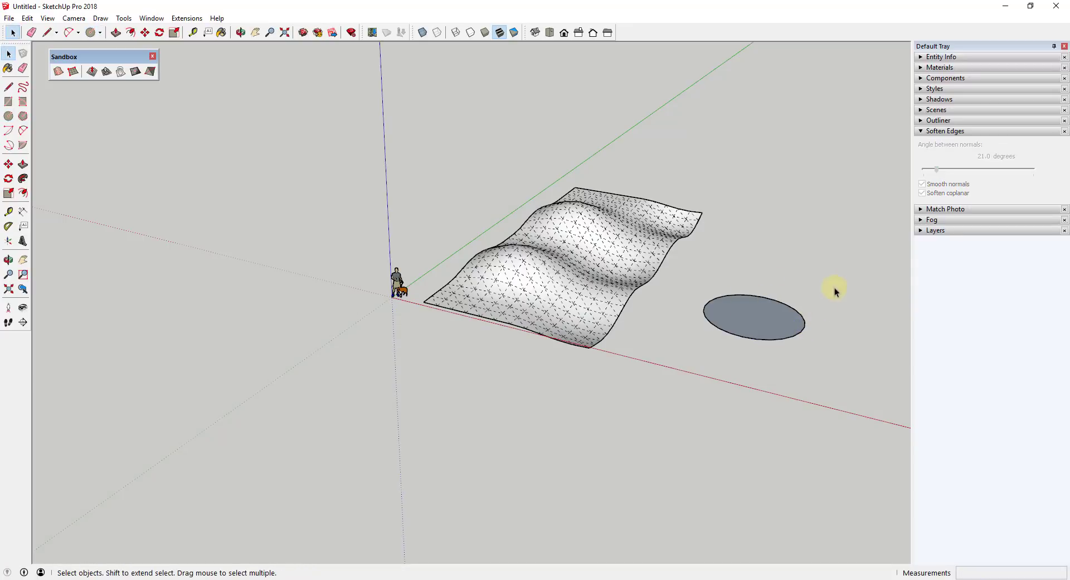
key("e")
mouse_move(783, 275)
left_mouse_down()
mouse_move(693, 374)
mouse_move(694, 355)
left_mouse_up()
key("space")
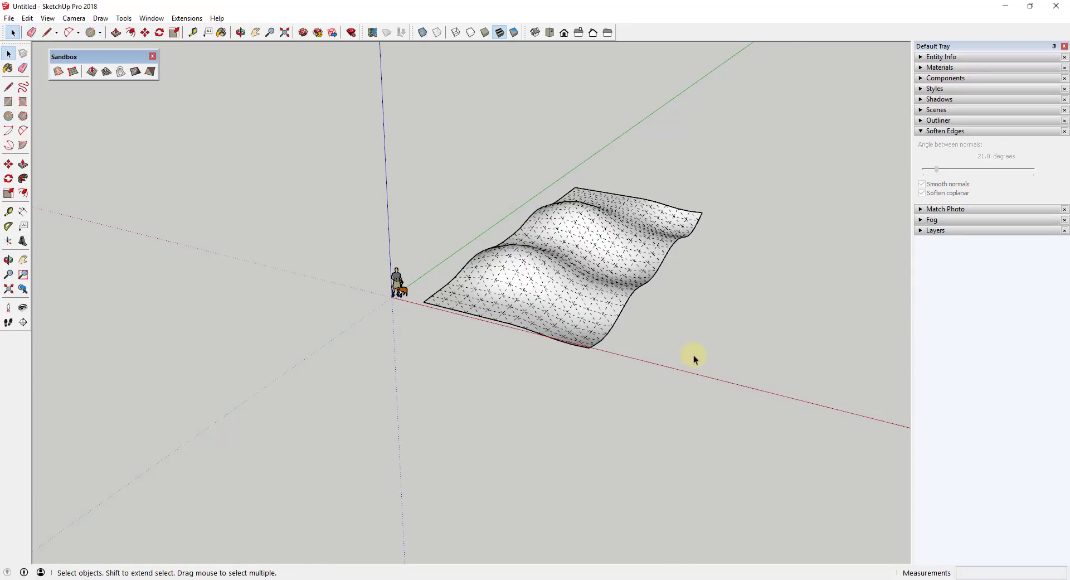
left_click(597, 278)
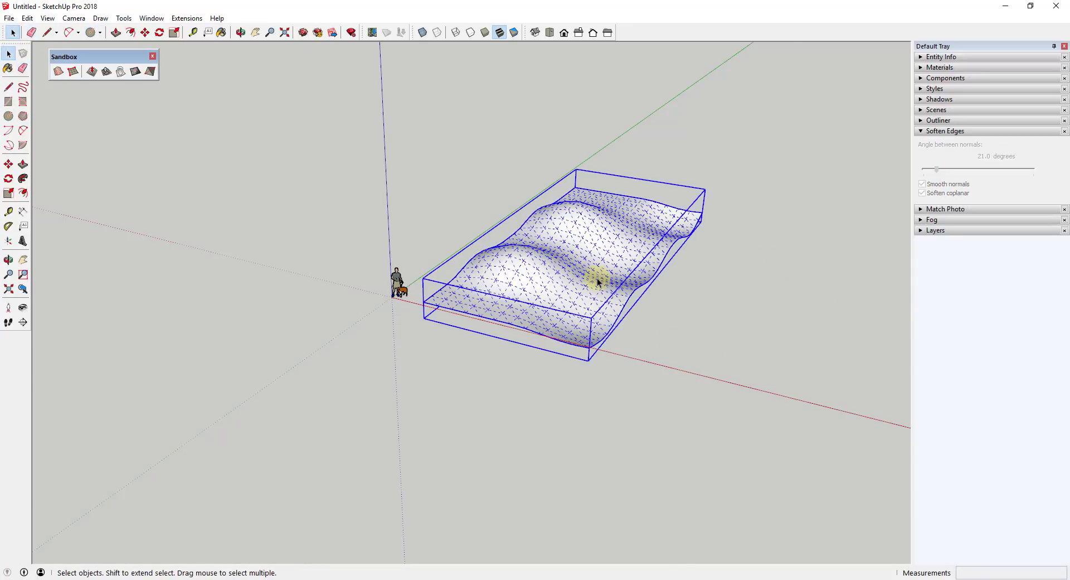
left_click(748, 344)
middle_click_drag(749, 345, 707, 349)
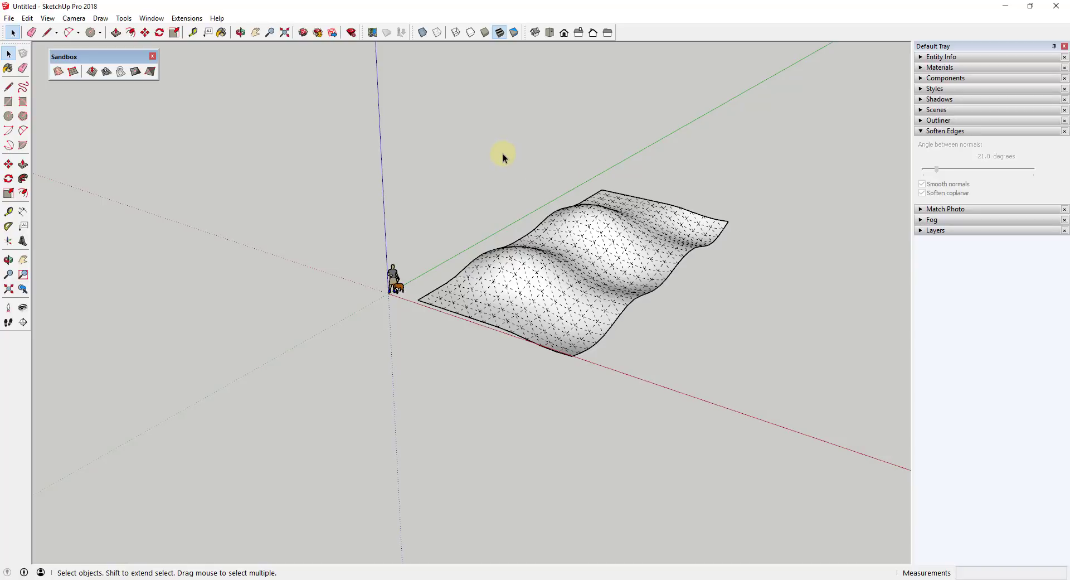
middle_click_drag(586, 192, 590, 190)
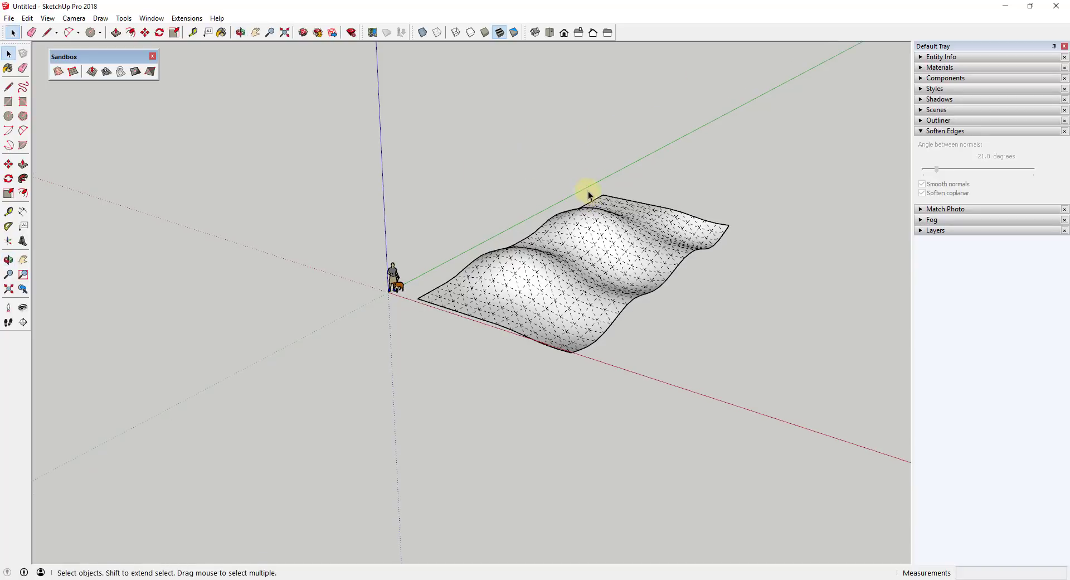
- Draw vertical lines ending at the same height from two diagonally opposite surface corners, one at the red axis and one at the far end
key("l")
left_click(572, 350)
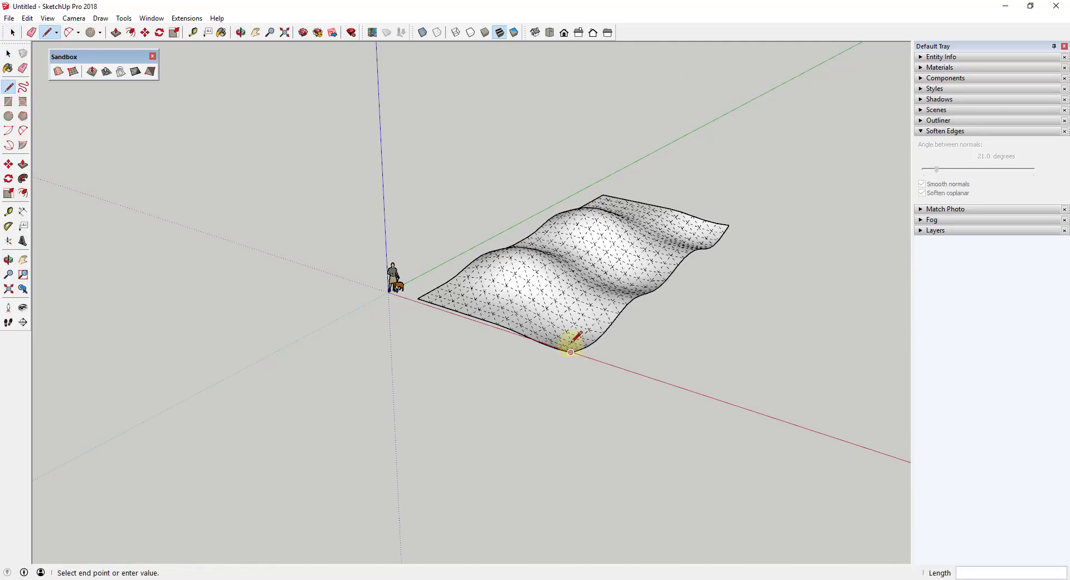
left_click(583, 156)
middle_click_drag(697, 221, 686, 215)
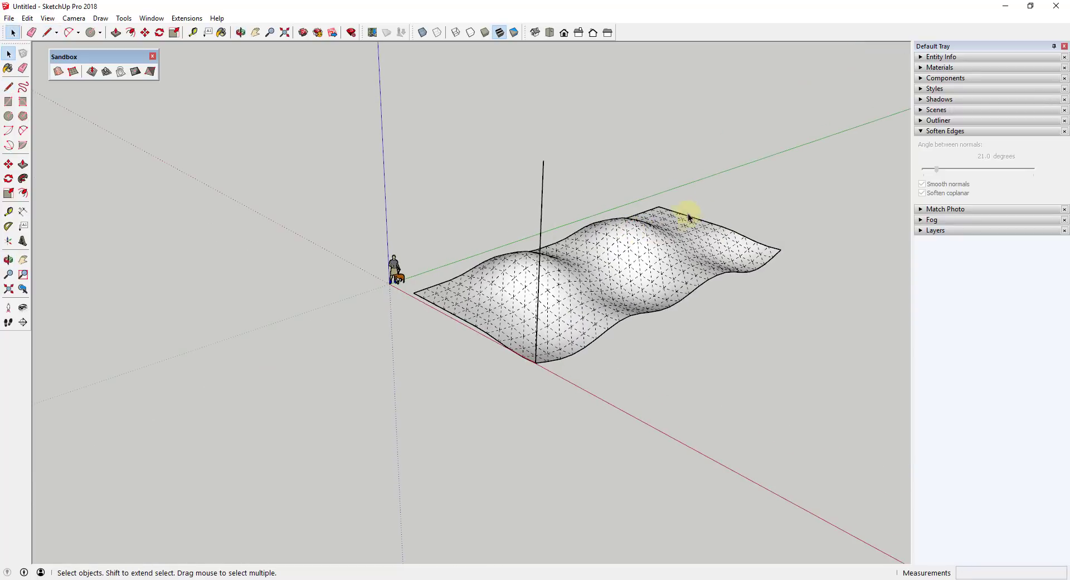
key("l")
left_click(659, 205)
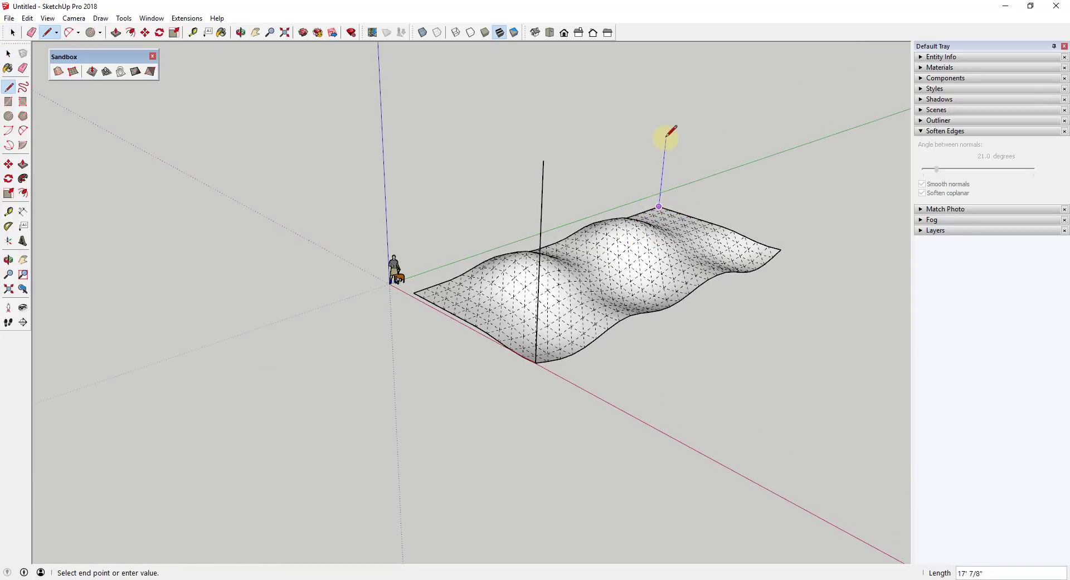
left_click(544, 160)
key("space")
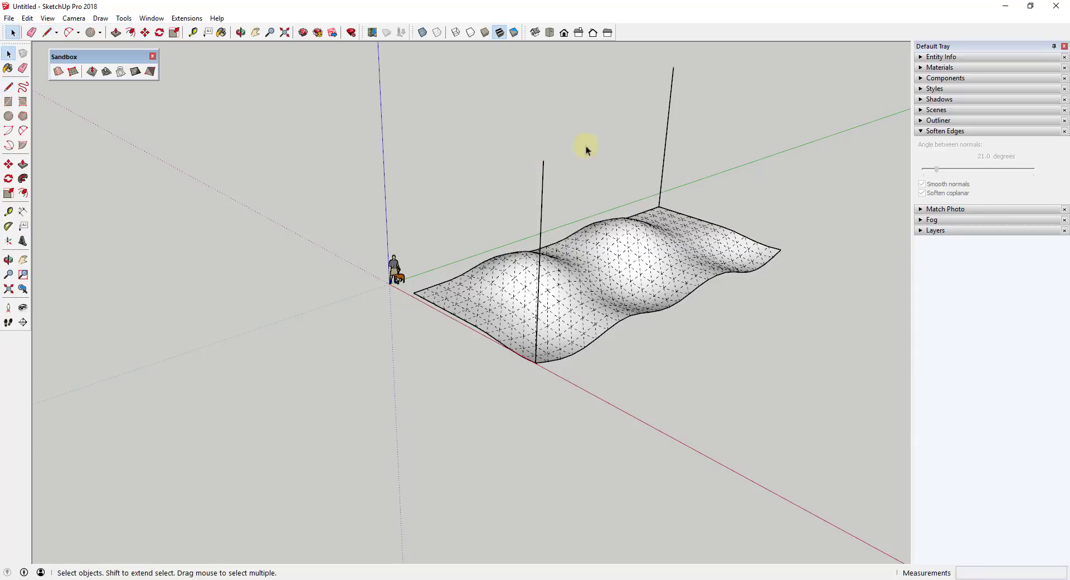
- Draw a 33' by 75' horizontal rectangle between the tops of the two vertical lines and reverse its face
key("r")
left_click(673, 67)
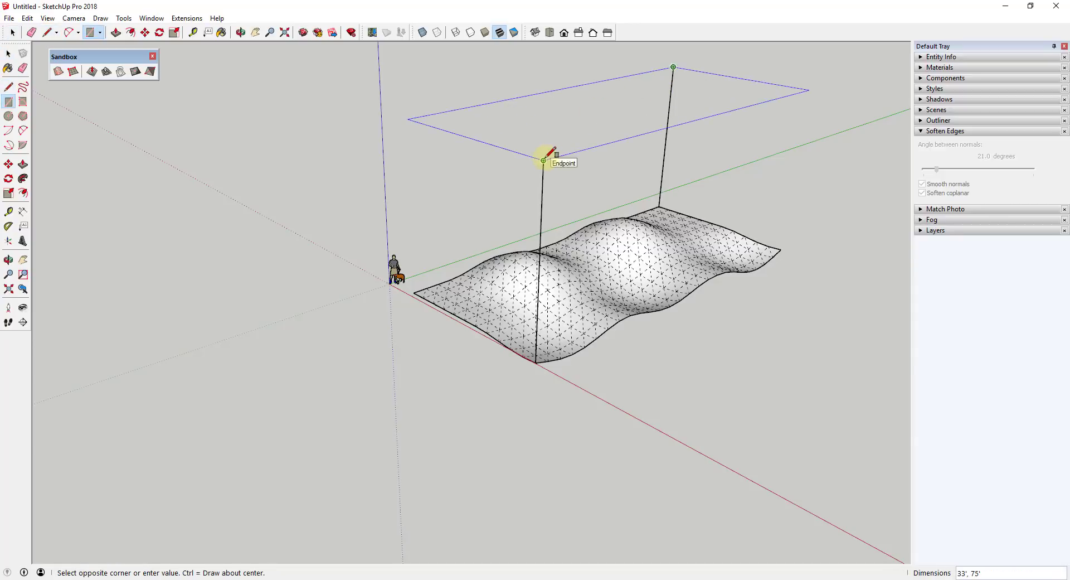
left_click(544, 160)
key("space")
right_click(599, 125)
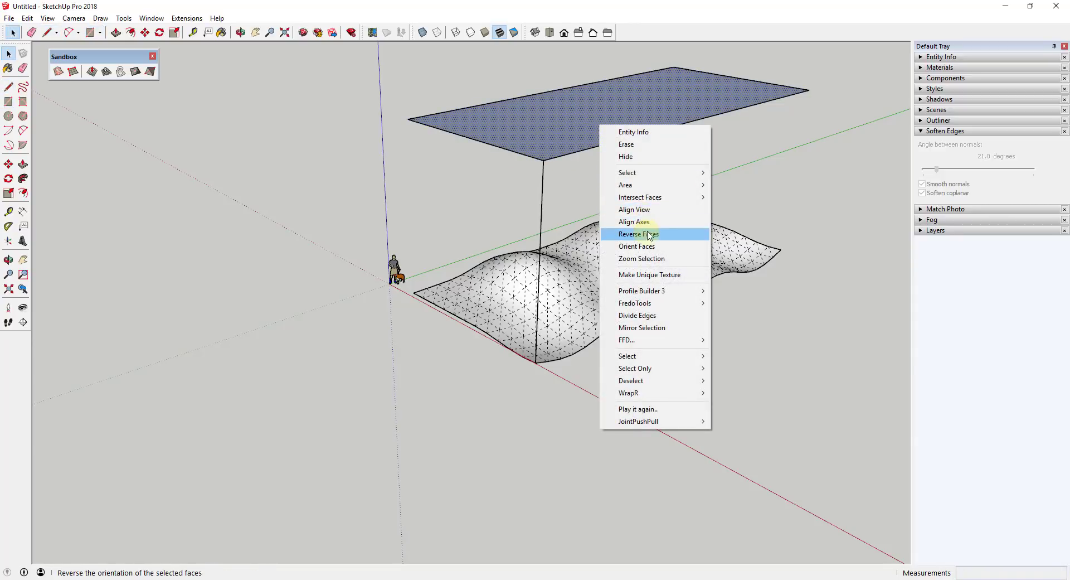
left_click(646, 235)
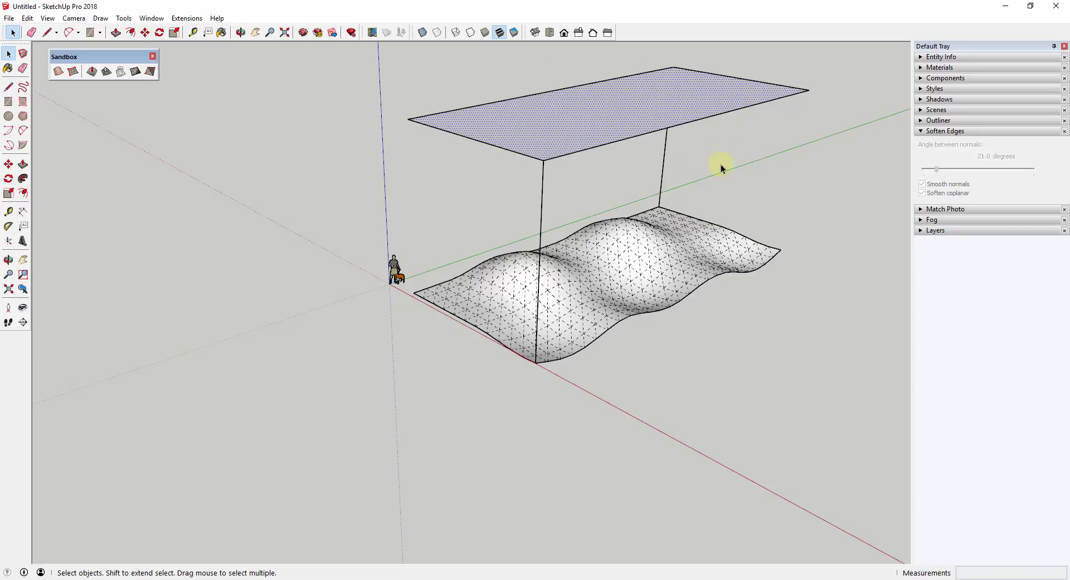
- Erase the vertical line at the far corner and draw one from the surface corner nearest the origin up to the rectangle
key("e")
left_click(663, 144)
key("space")
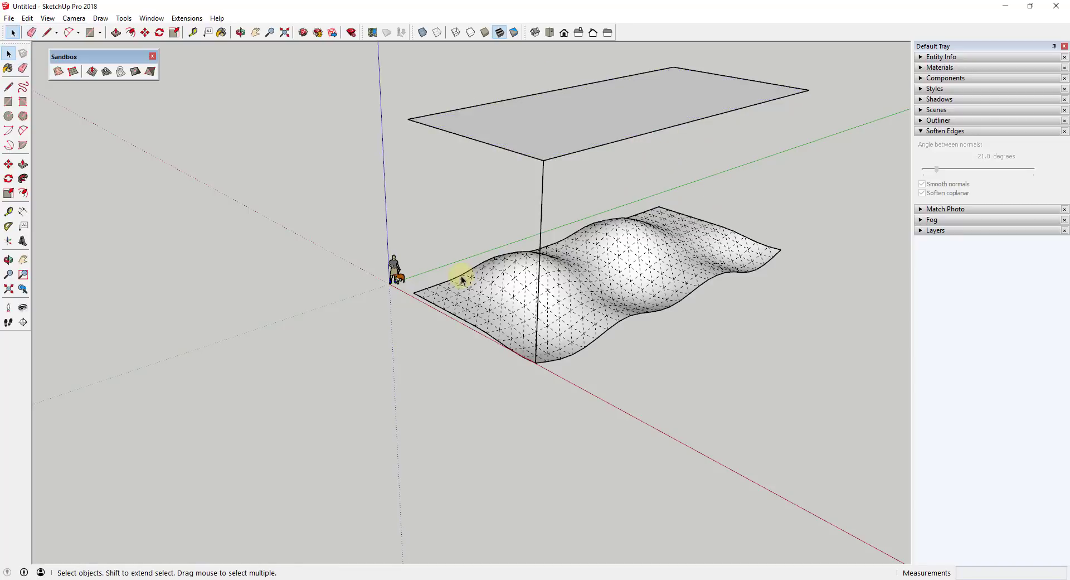
key("l")
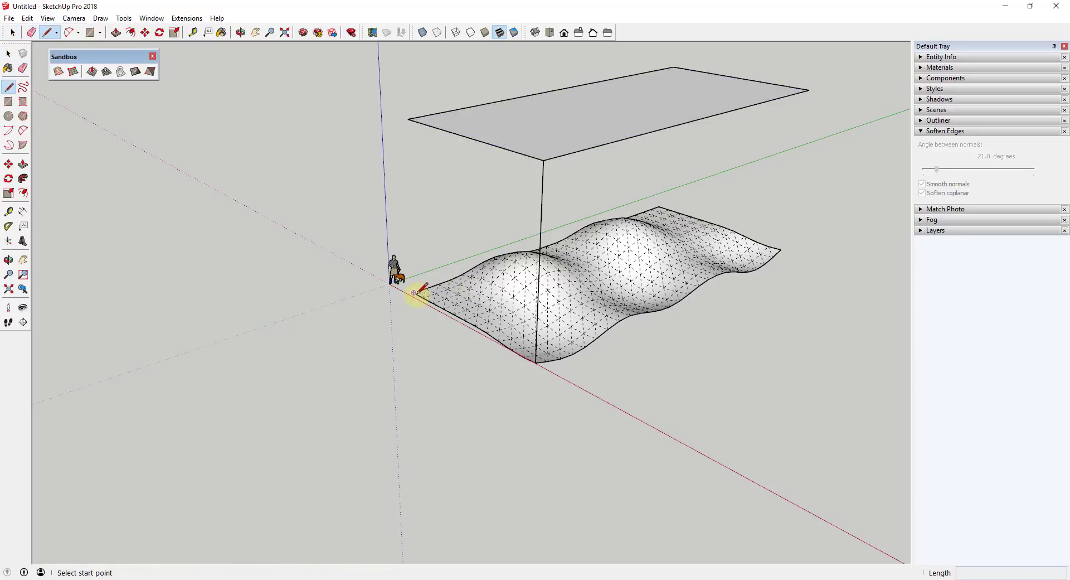
left_click(413, 293)
left_click(409, 119)
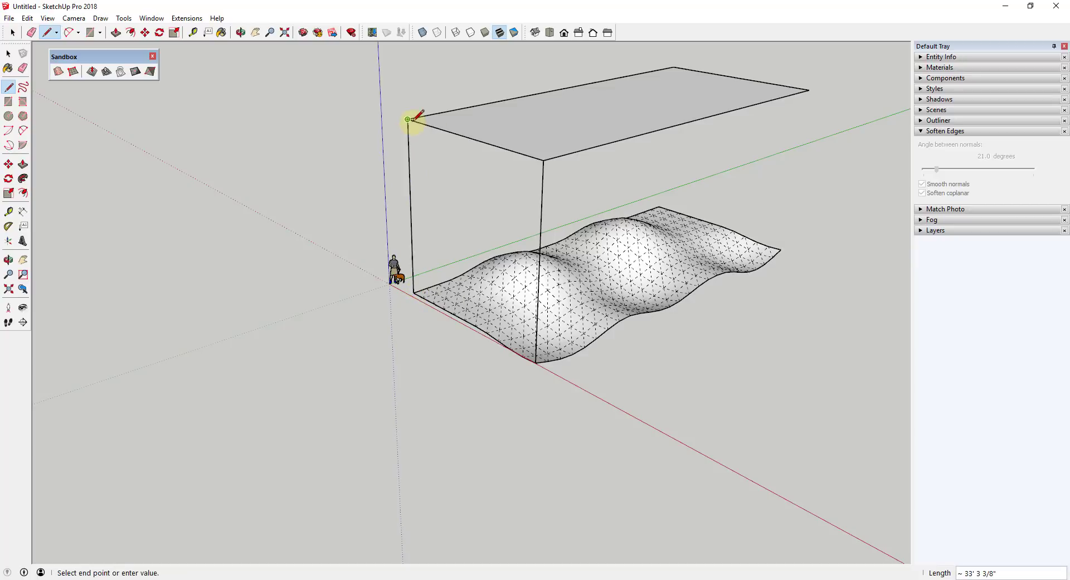
key("space")
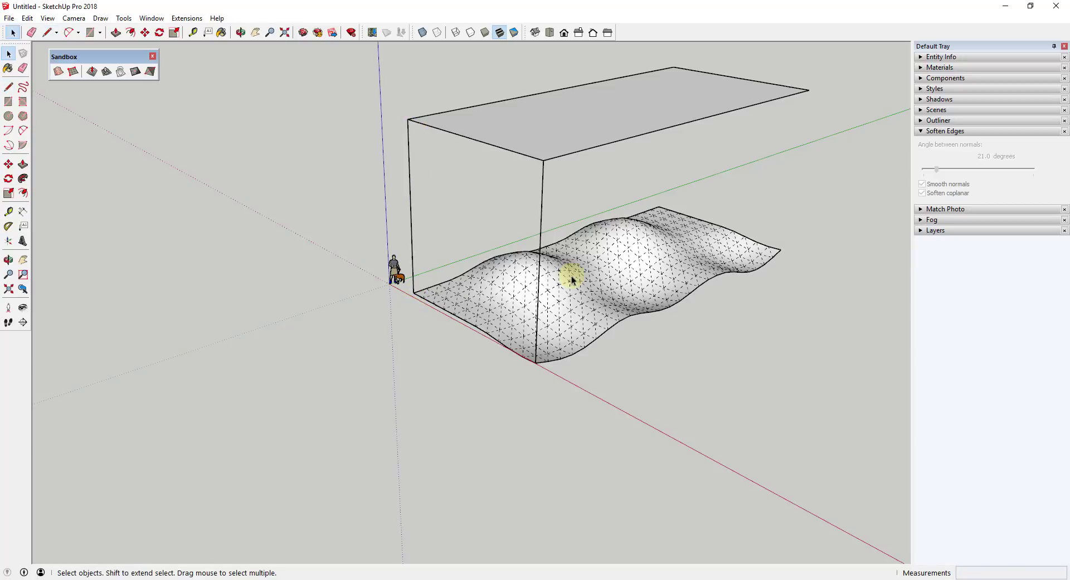
- Group the two vertical connecting lines between the sandbox surface and the rectangle
left_click(542, 204)
left_click(410, 173, "shift")
right_click(542, 205)
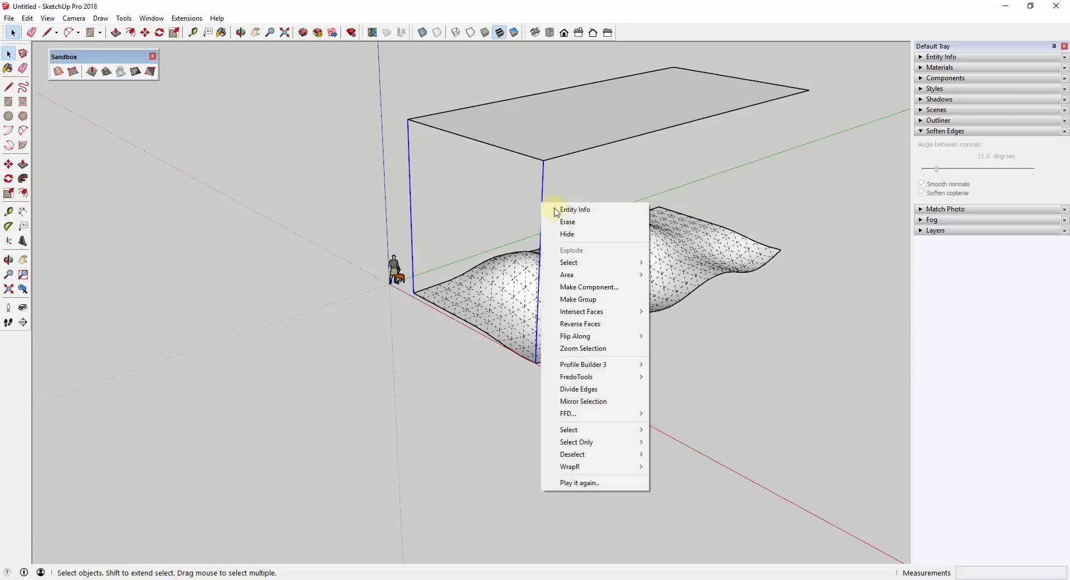
left_click(594, 307)
- Make a separate group of the flat rectangle's face and its bounding edges
mouse_move(662, 318)
middle_mouse_down()
mouse_move(686, 332)
mouse_move(680, 323)
middle_mouse_up()
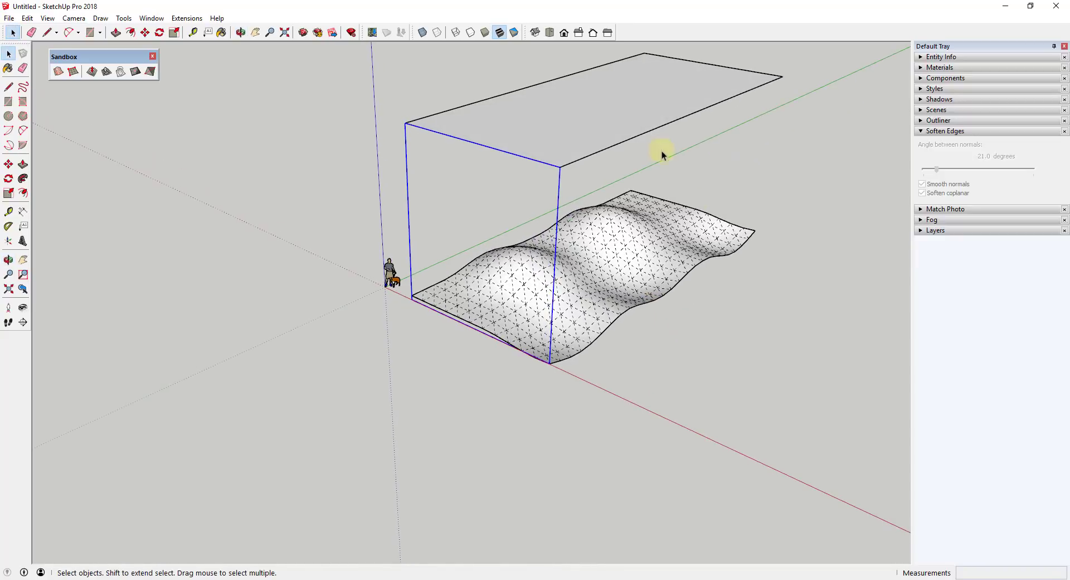
left_click(611, 115)
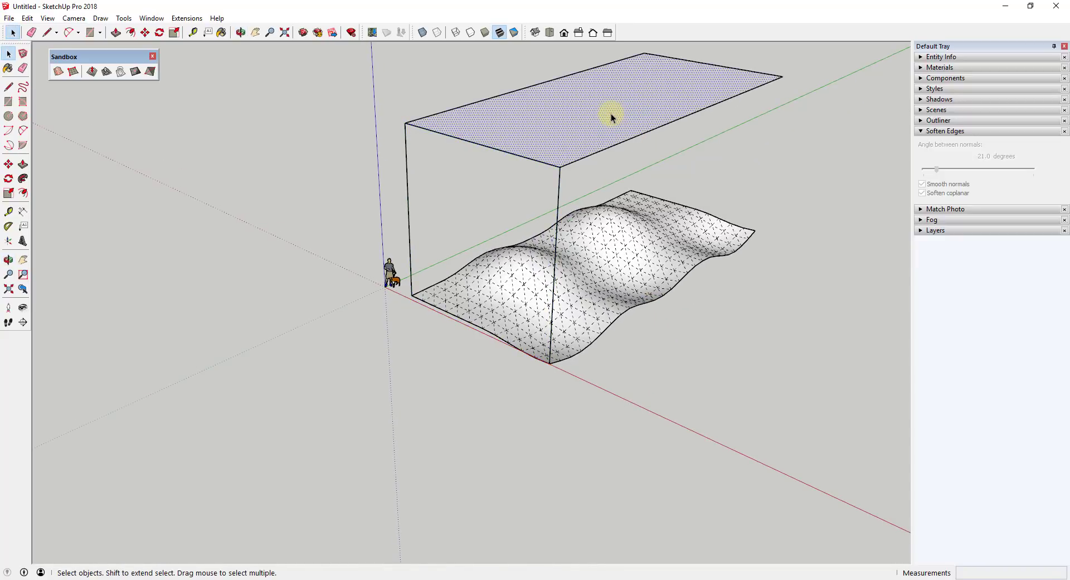
right_click(611, 113)
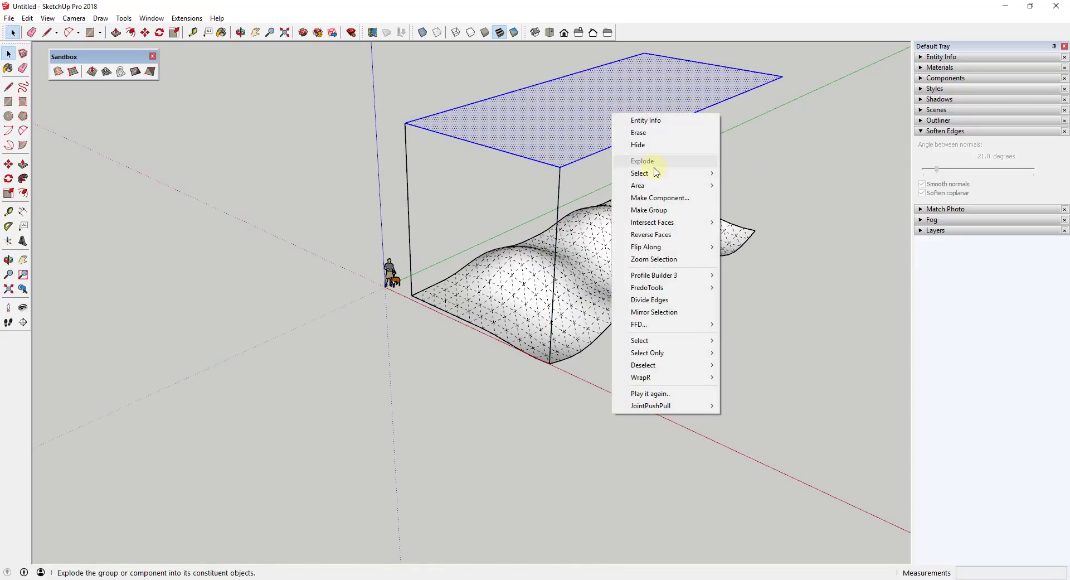
left_click(649, 211)
middle_click_drag(643, 270, 622, 225)
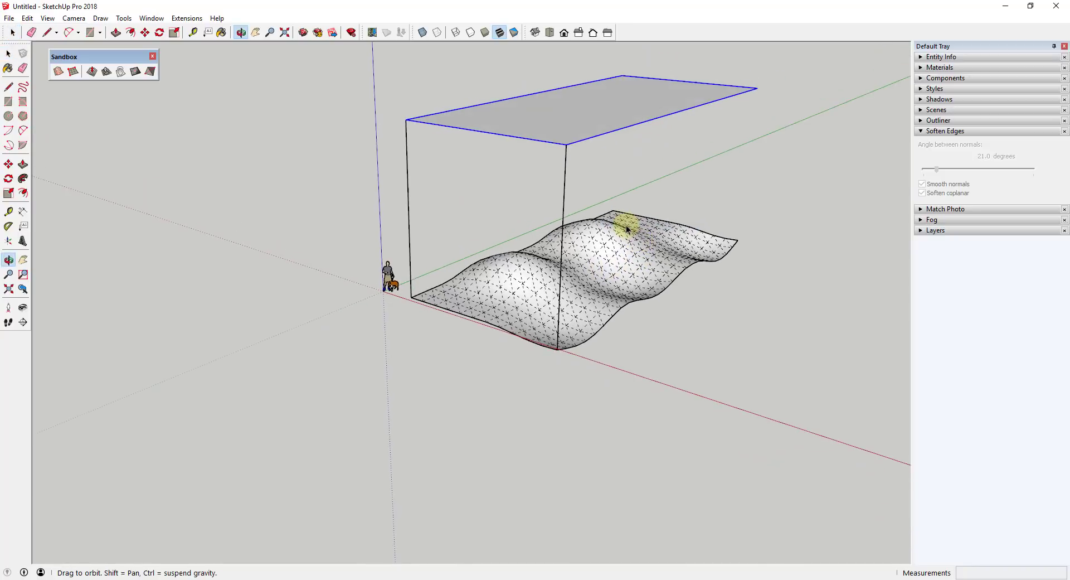
- Turn off the display of hidden geometry
key("alt+v")
key("Down")
key("Down")
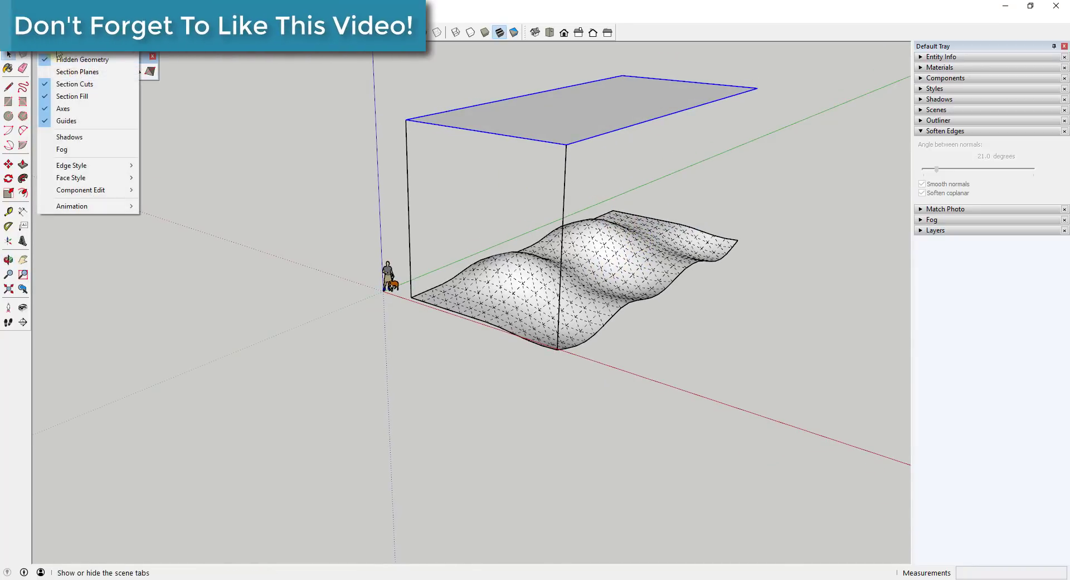
key("Return")
- Combine the sandbox surface, the connecting lines and the flat rectangle into one parent group
left_click(648, 273)
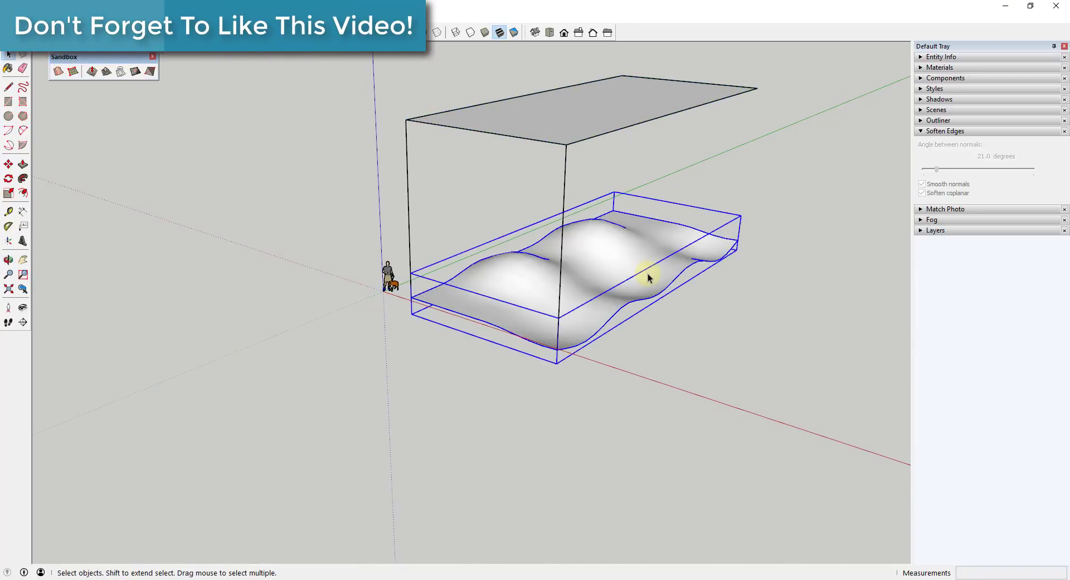
left_click(564, 201, "shift")
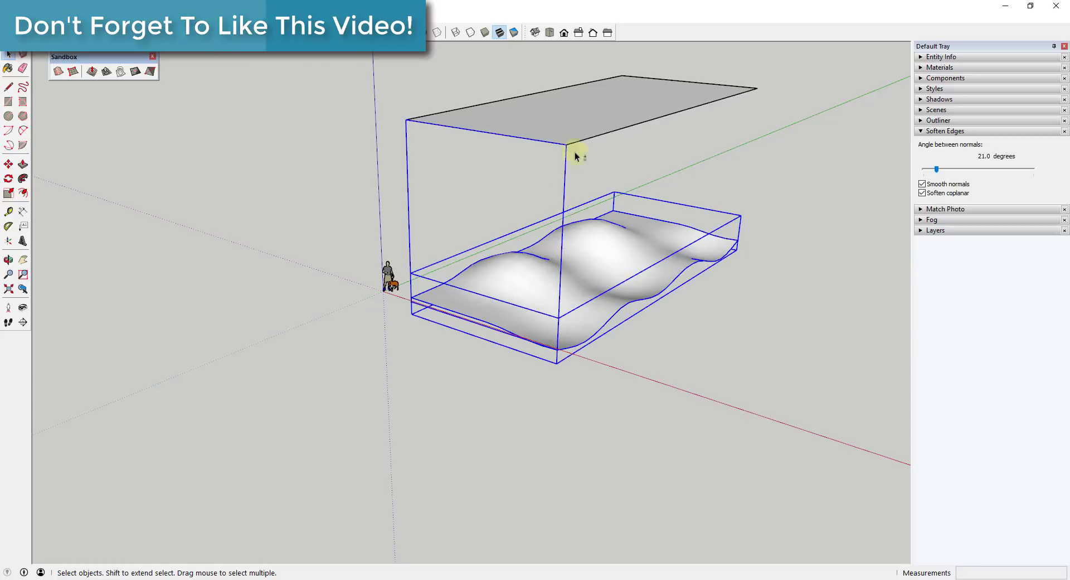
right_click(608, 112)
left_click(661, 222)
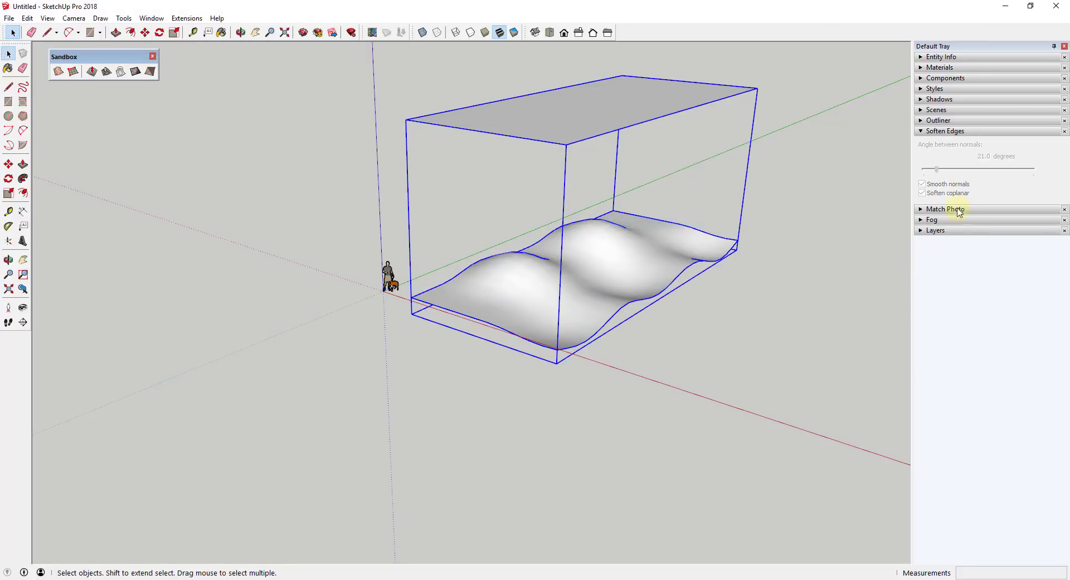
- Expand the parent group in the Outliner and select each of its three nested groups to check the nesting
left_click(926, 121)
left_click(921, 168)
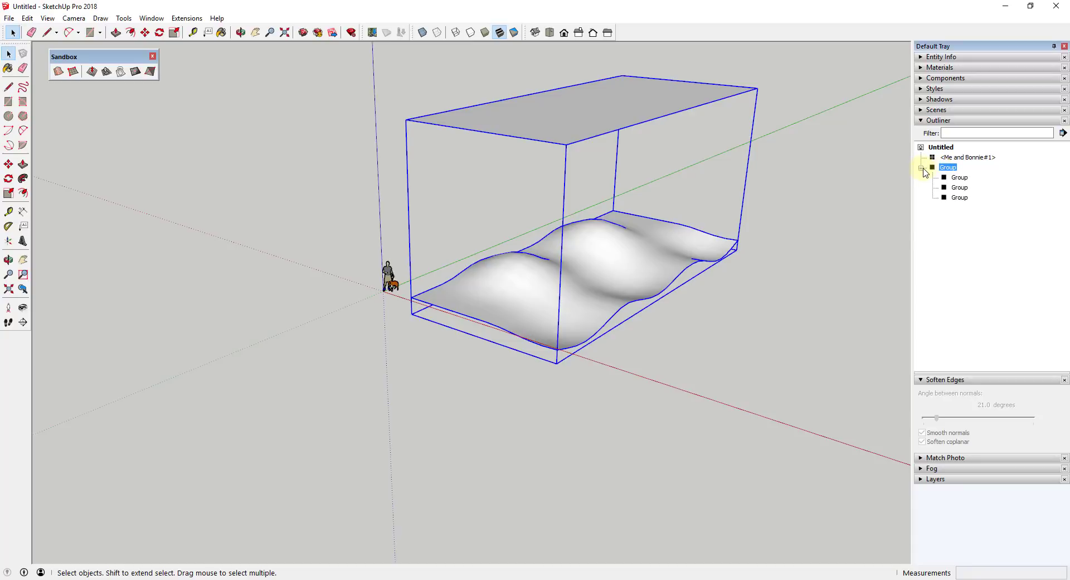
left_click(956, 177)
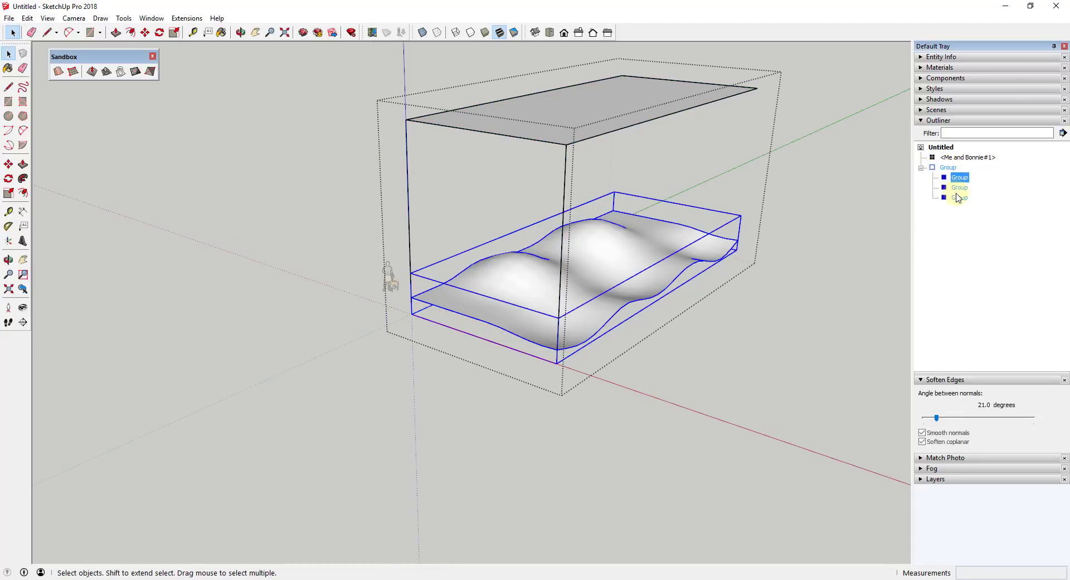
left_click(959, 188)
left_click(960, 197)
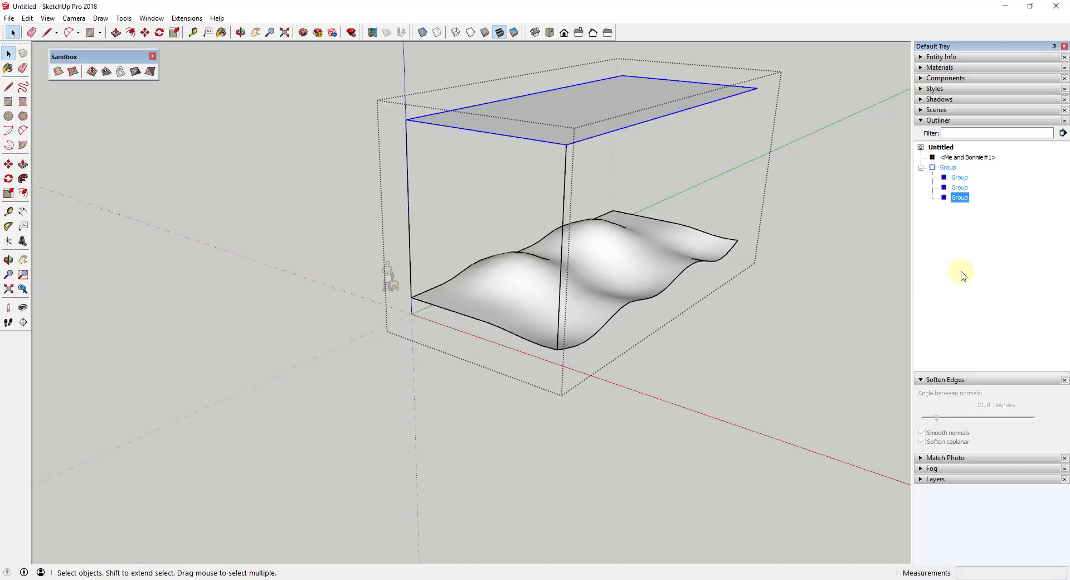
- Impose the Flowify grid on the parent group holding the sandbox surface, connecting lines and flat rectangle
middle_click_drag(909, 192, 844, 212)
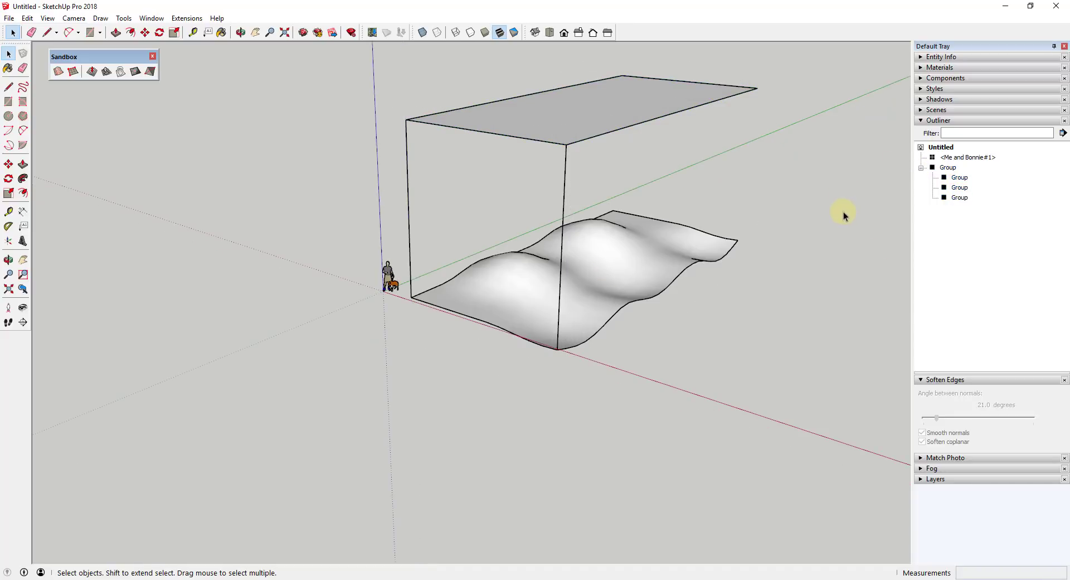
left_click(608, 239)
middle_click_drag(611, 241, 567, 167)
left_click(181, 19)
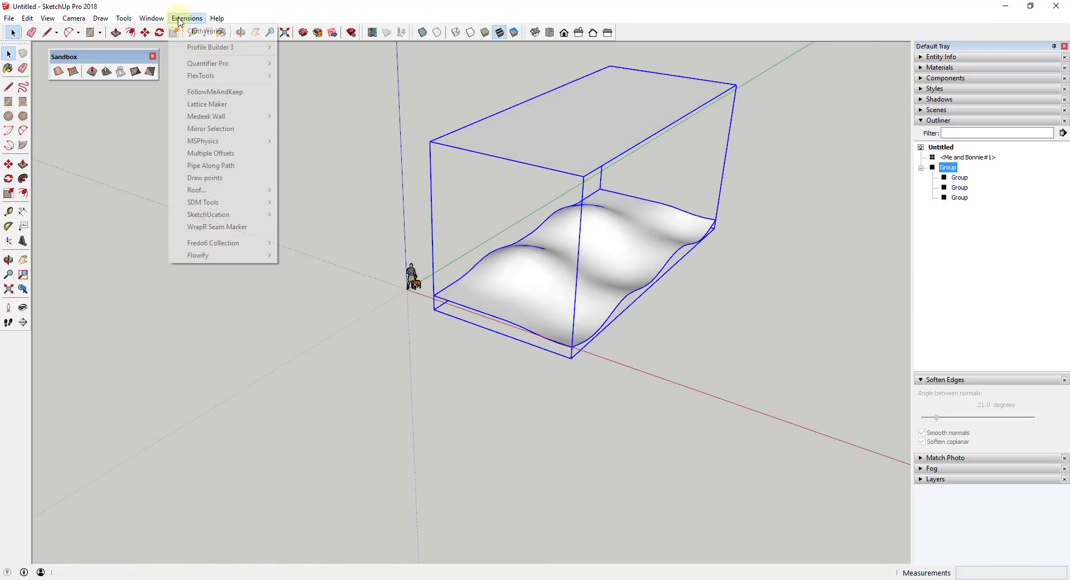
mouse_move(267, 256)
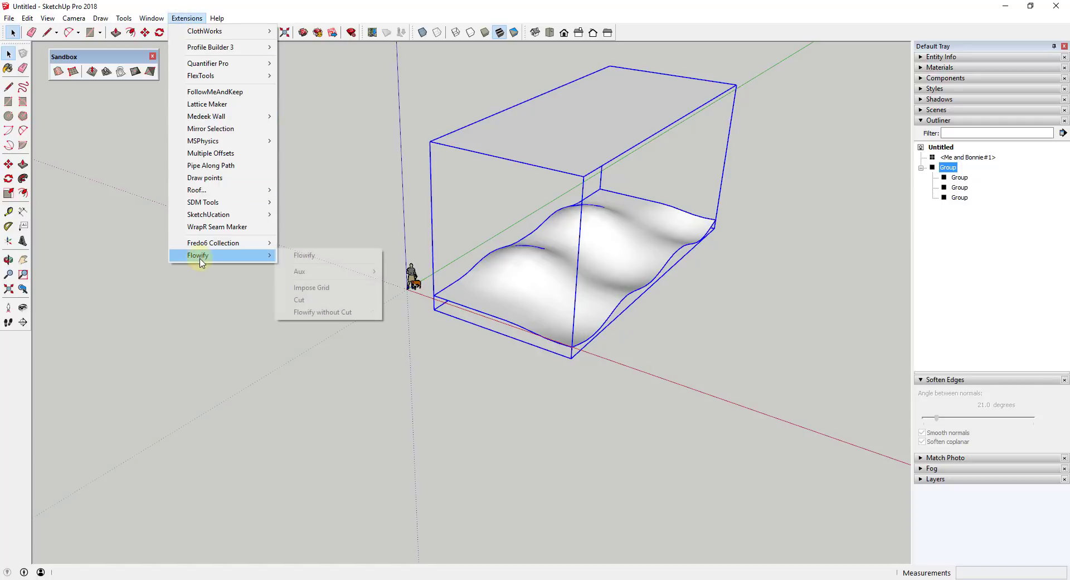
left_click(315, 288)
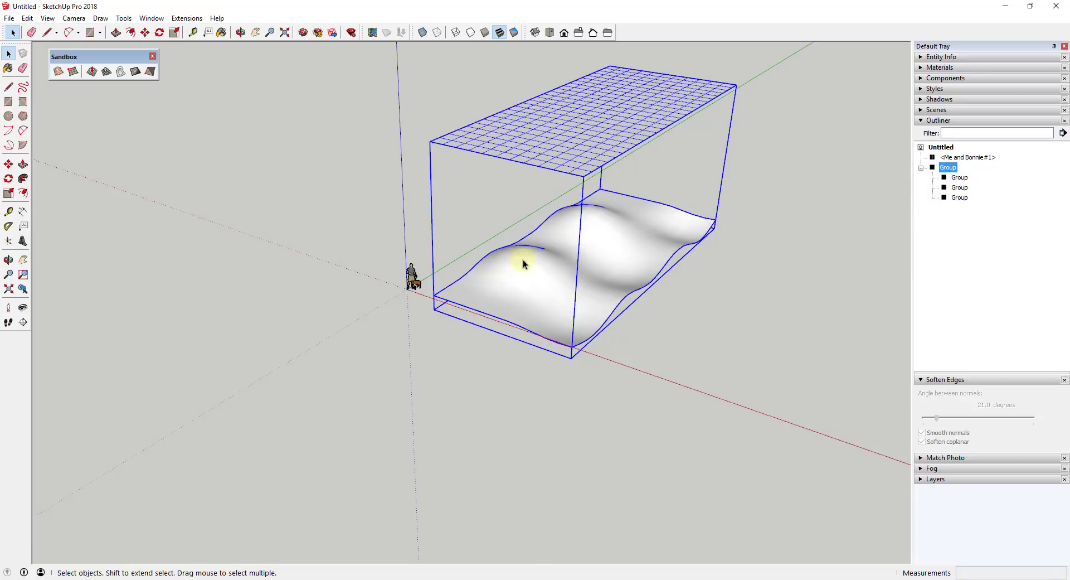
- Examine the grid on the flat rectangle, clear the selection and undo the imposed grid
middle_click_drag(653, 247, 653, 226)
scroll(801, 193, "up", 1)
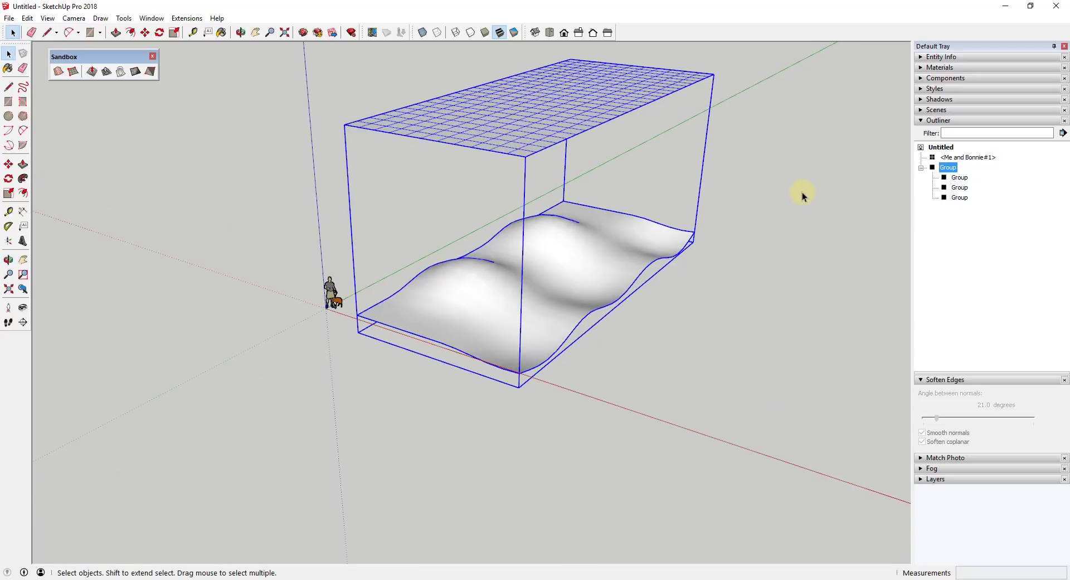
scroll(490, 100, "up", 3)
scroll(547, 381, "down", 2)
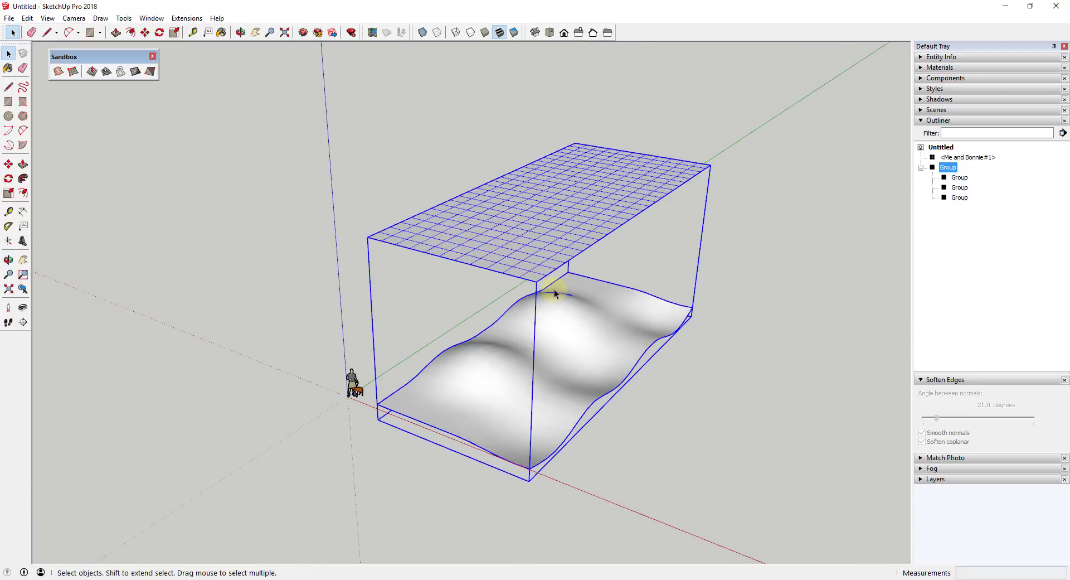
scroll(566, 216, "up", 2)
scroll(566, 216, "down", 1)
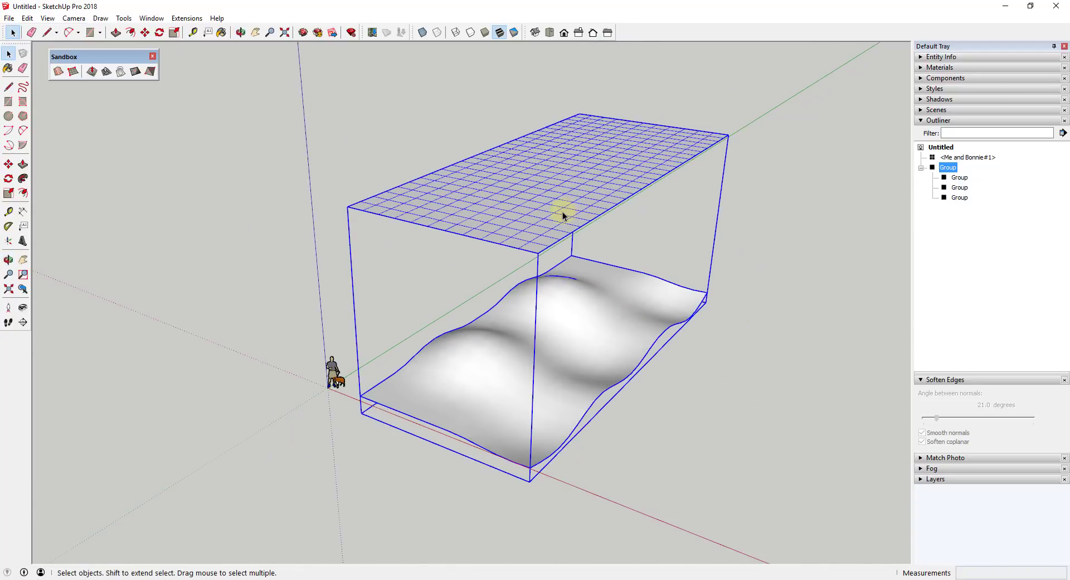
left_click(773, 252)
scroll(727, 158, "up", 1)
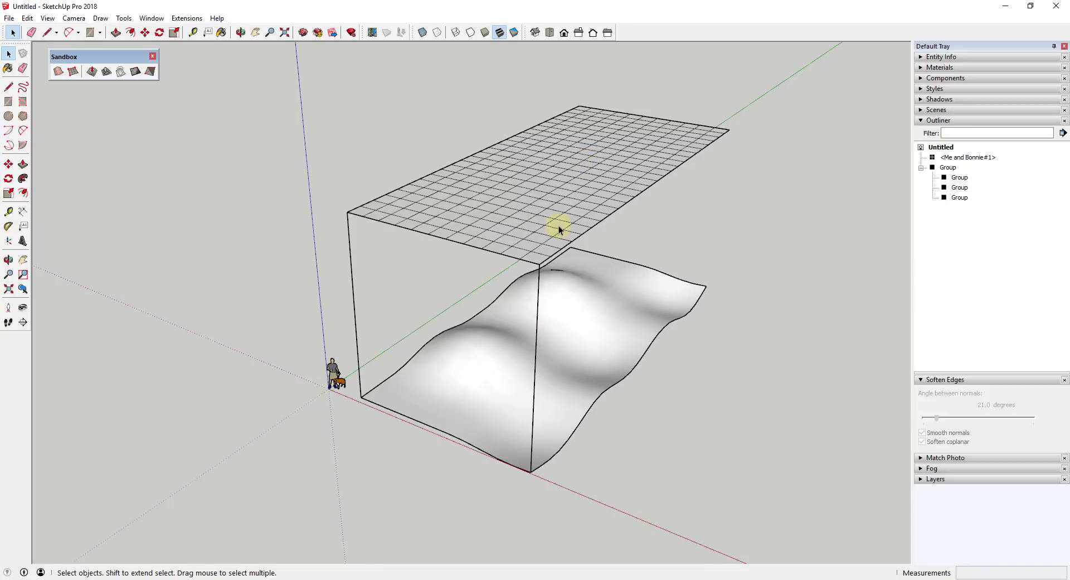
key("alt+h")
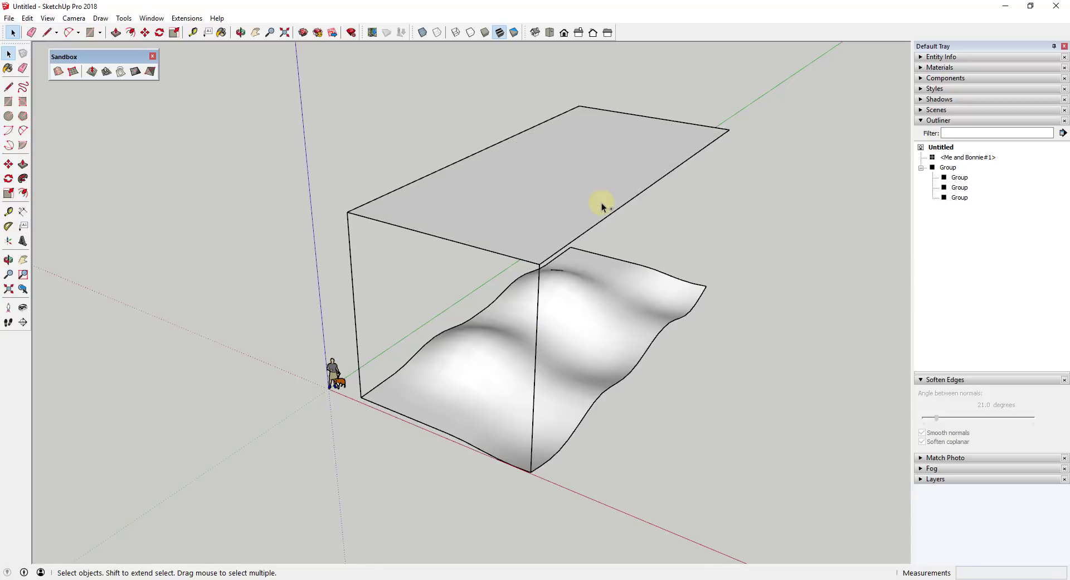
- Draw a separate ungrouped rectangle directly over the flat rectangle, from one corner to the diagonally opposite corner
left_click(570, 172)
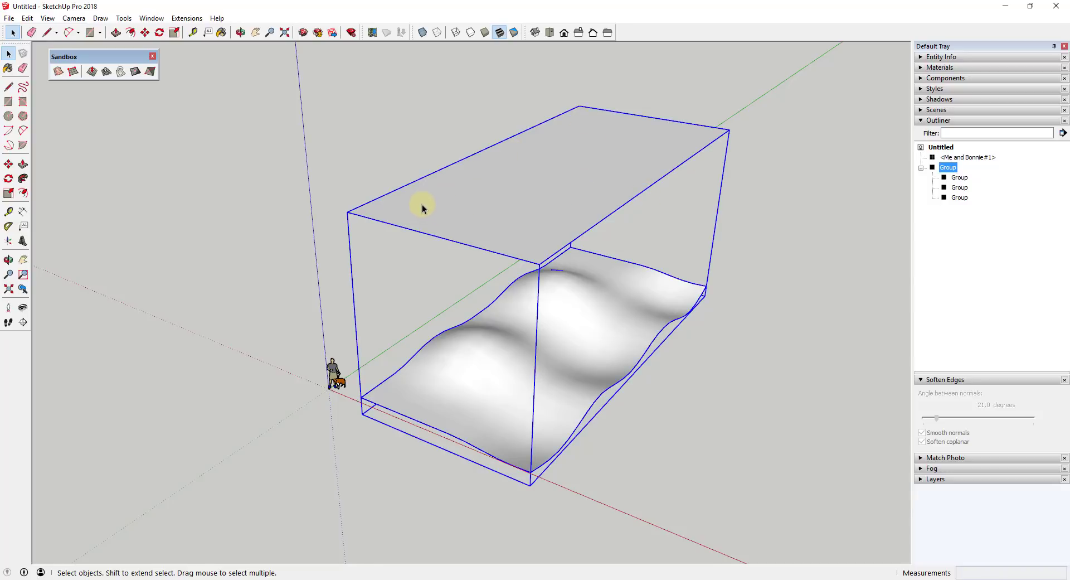
middle_click_drag(422, 207, 457, 178)
key("r")
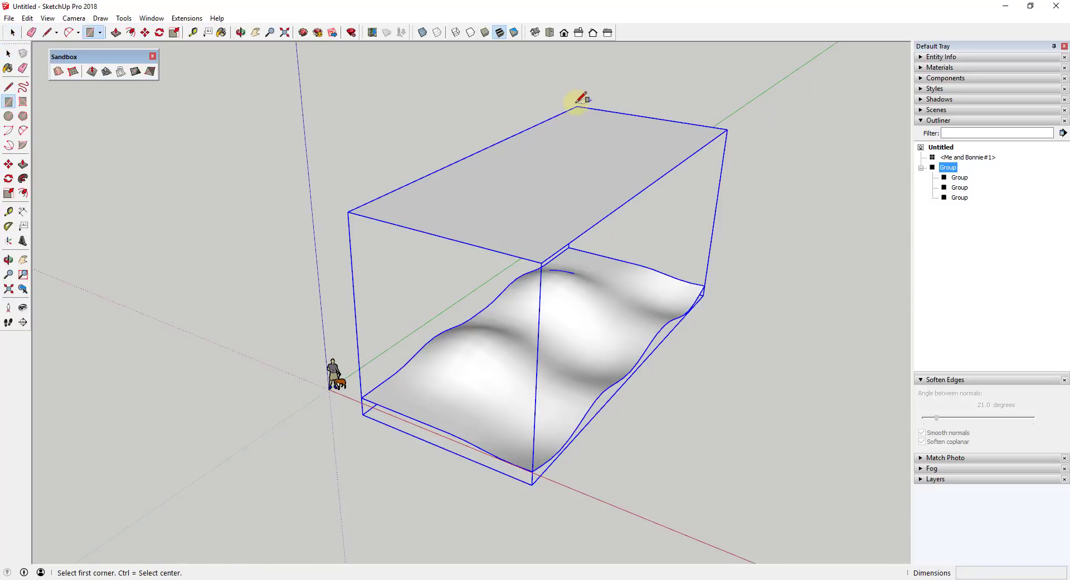
left_click(577, 106)
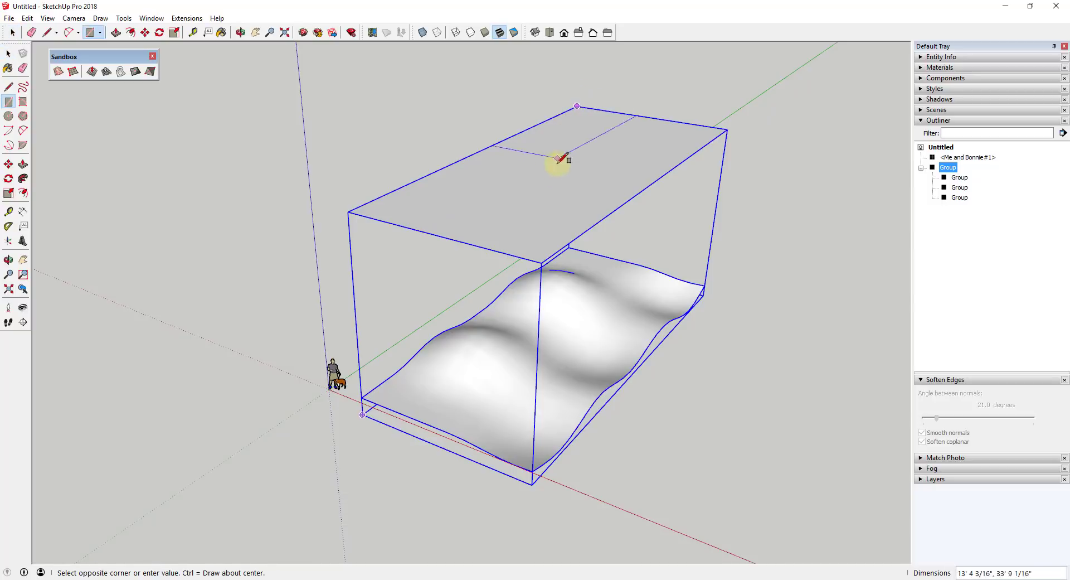
left_click(541, 262)
key("space")
left_click(544, 190)
key("o")
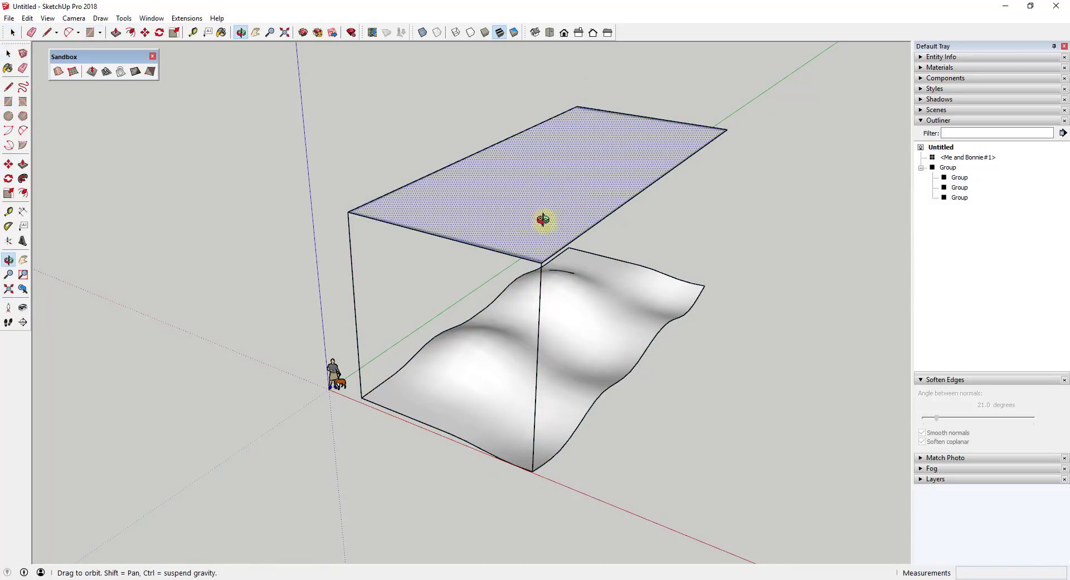
mouse_move(544, 219)
left_mouse_down()
mouse_move(591, 293)
mouse_move(564, 210)
left_mouse_up()
key("space")
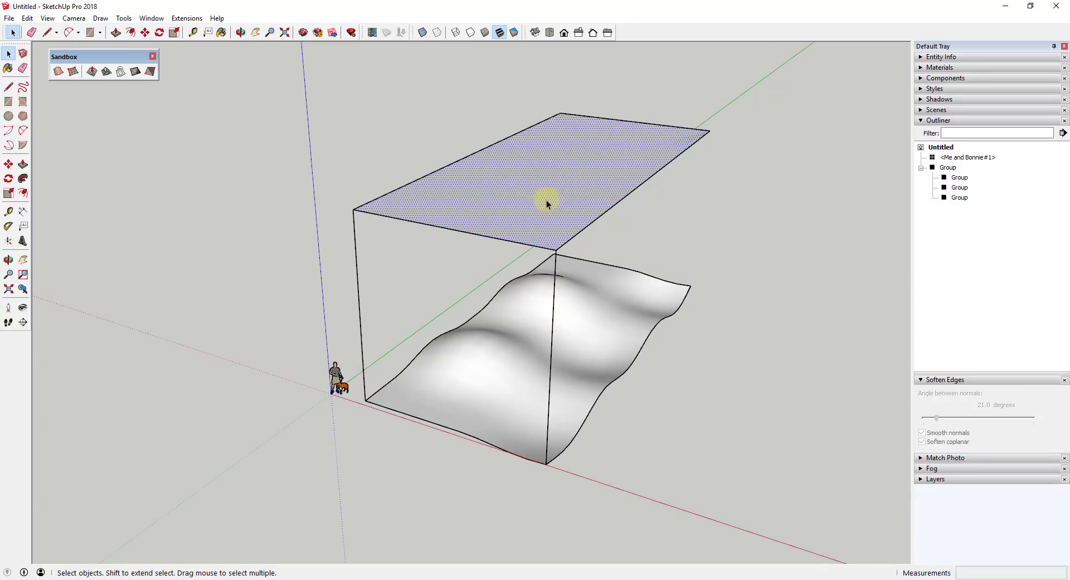
- Hide the parent group and collapse the Outliner so only the new rectangle remains to work on
right_click(577, 324)
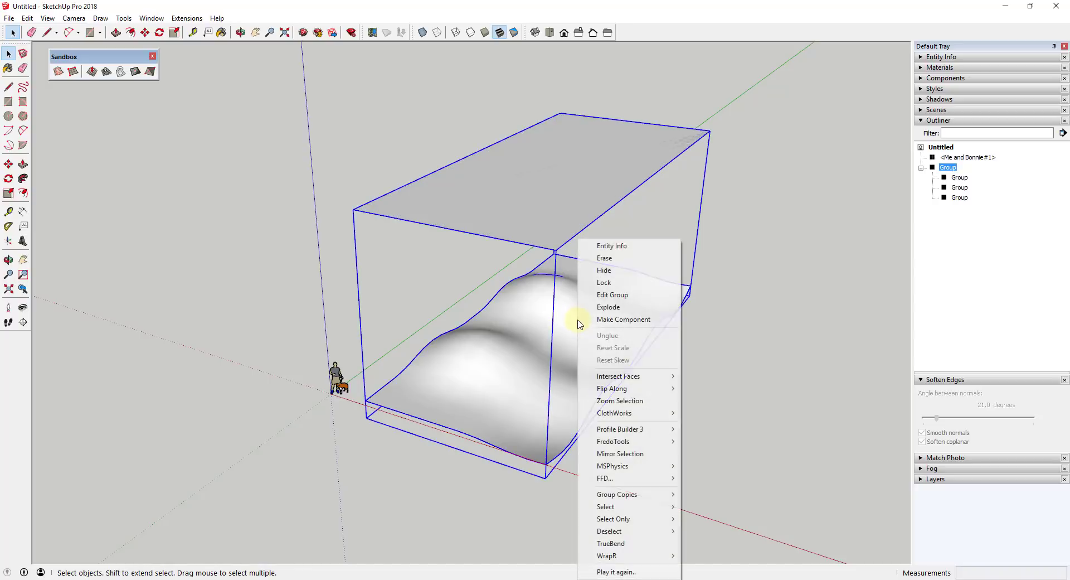
left_click(608, 271)
left_click(925, 121)
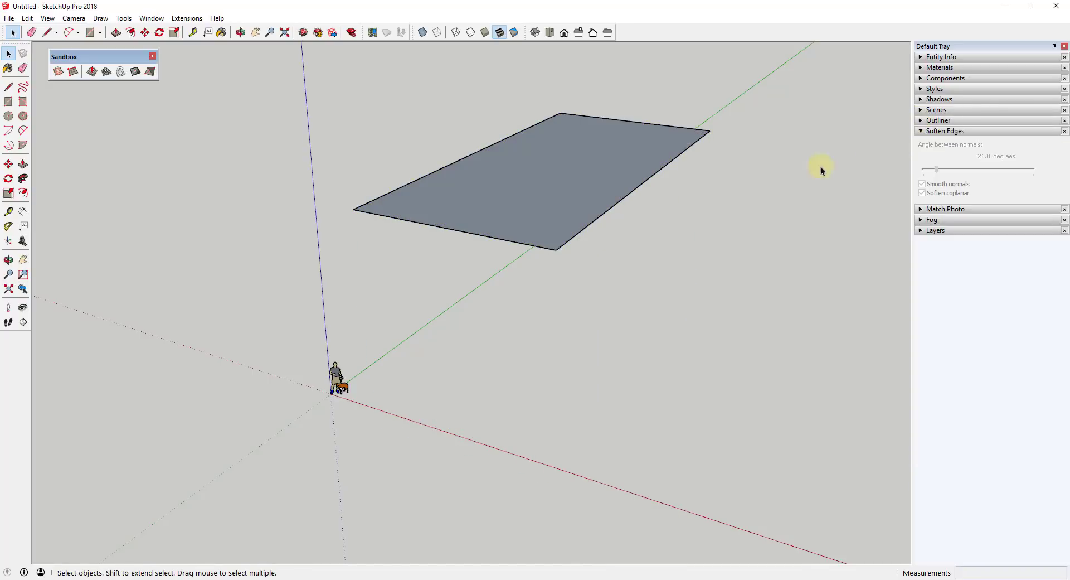
- Reverse the new rectangle's face so its front side points up
key("o")
left_click_drag(570, 168, 588, 191)
key("space")
right_click(589, 192)
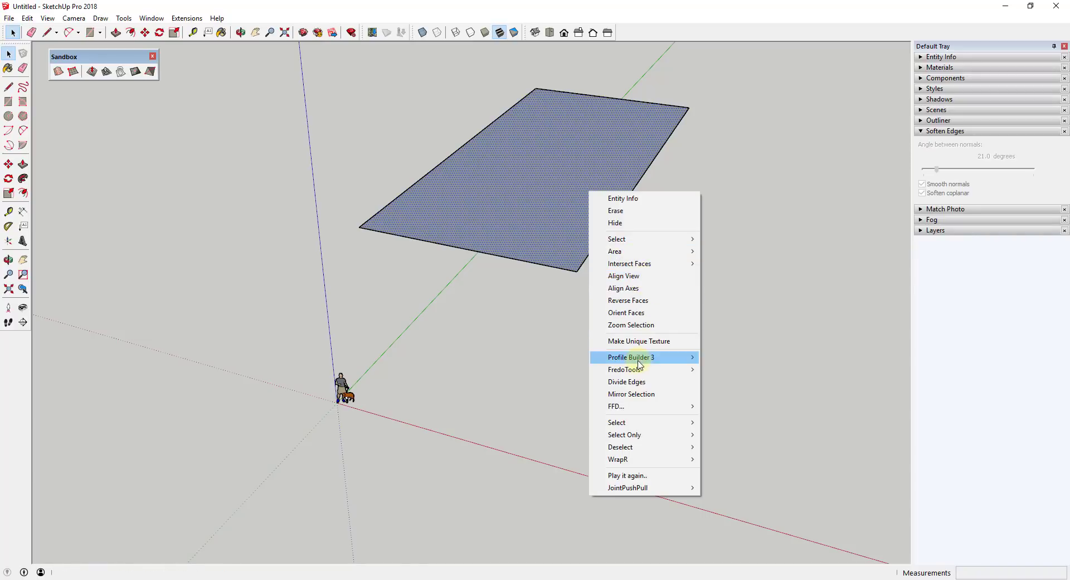
left_click(638, 301)
- Divide the rectangle's short front edge into 15 equal segments
middle_click_drag(518, 181, 501, 145)
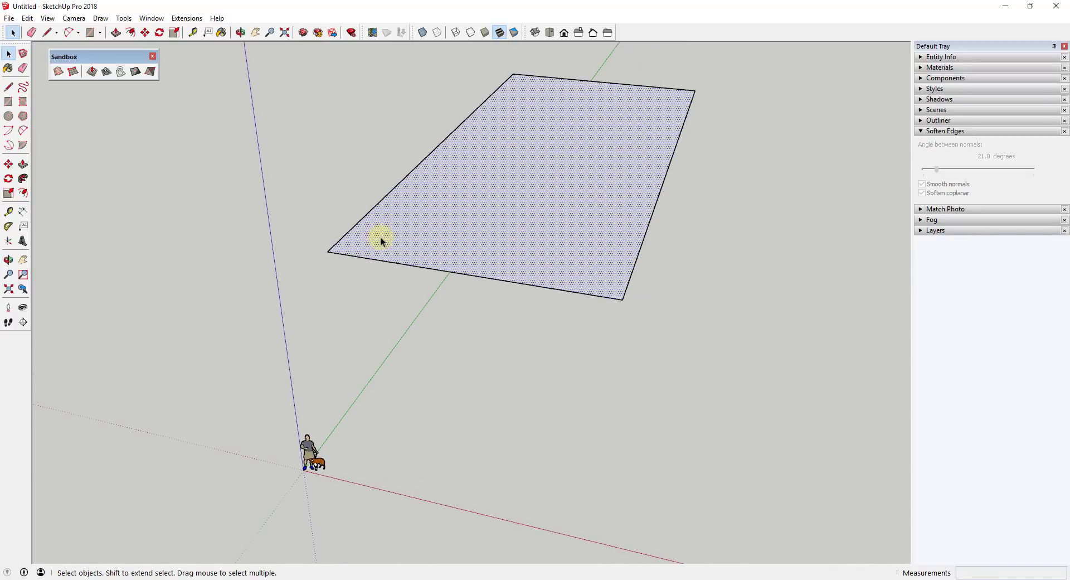
middle_click_drag(380, 239, 411, 264)
right_click(422, 273)
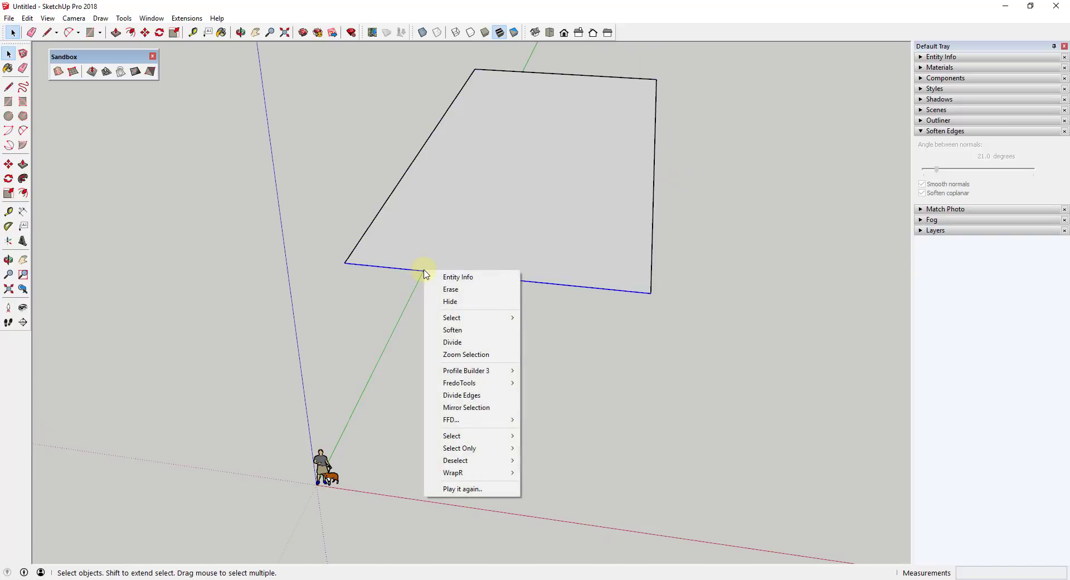
left_click(461, 342)
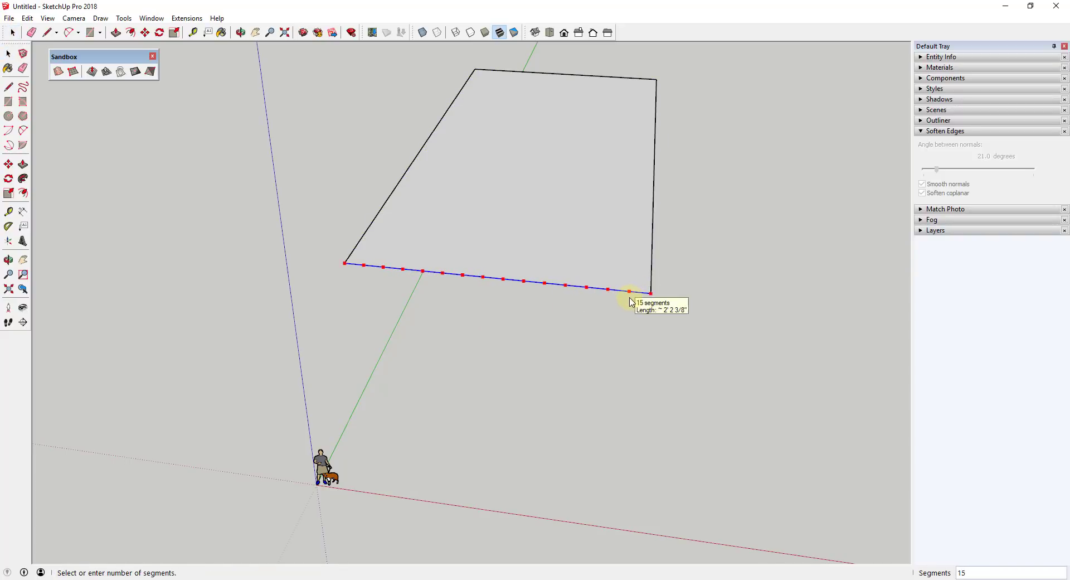
left_click(630, 301)
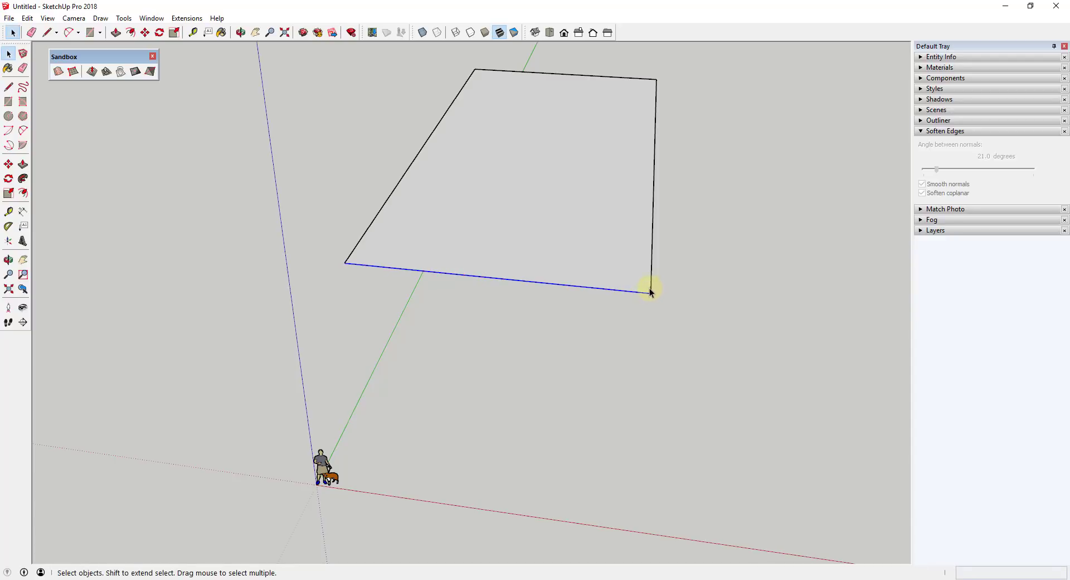
- Draw a line parallel to the green axis from the front edge's first division point to the opposite edge
key("l")
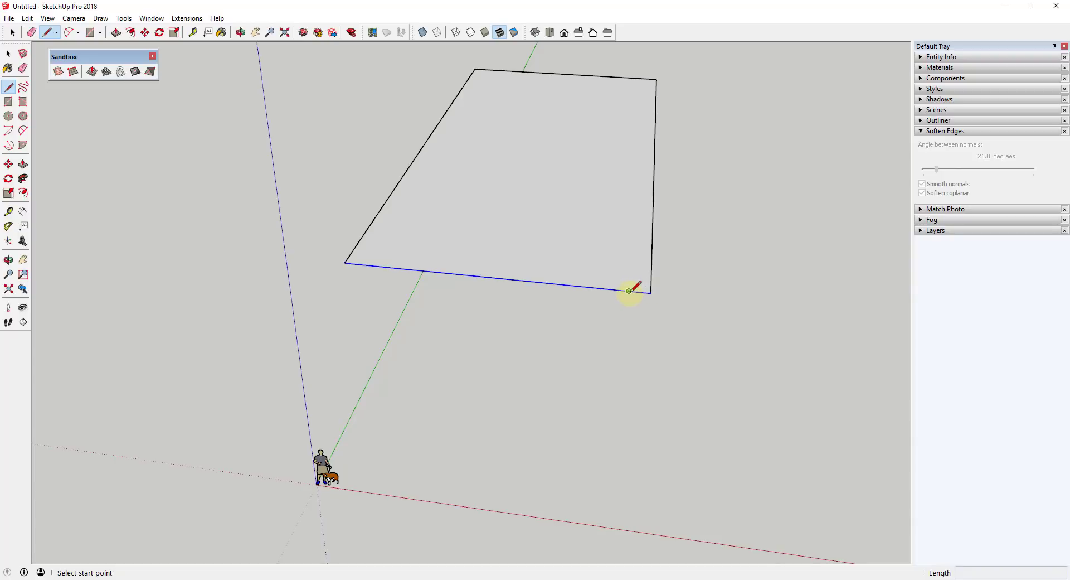
left_click(628, 291)
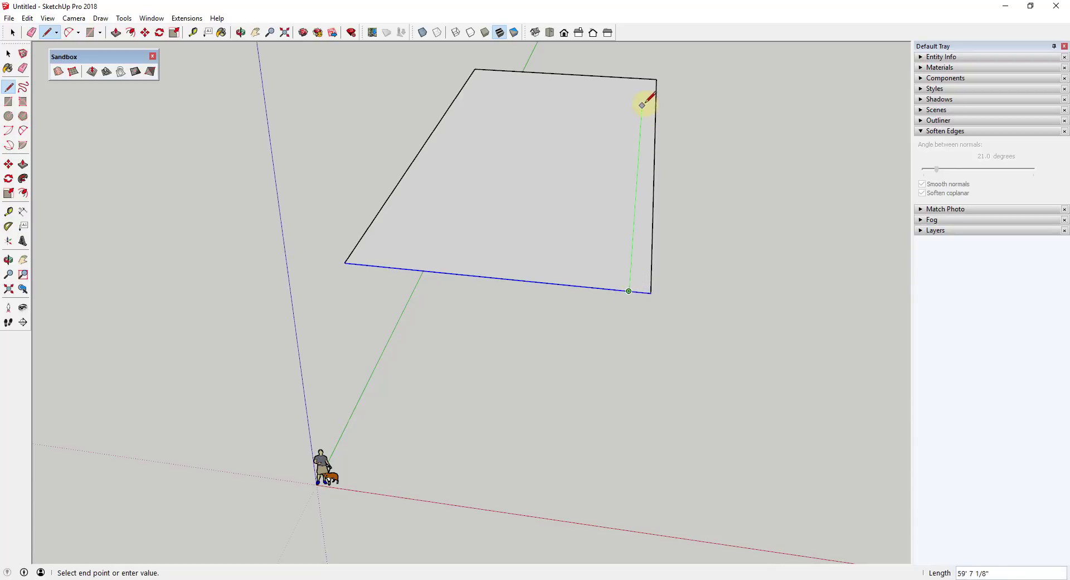
left_click(646, 79)
key("space")
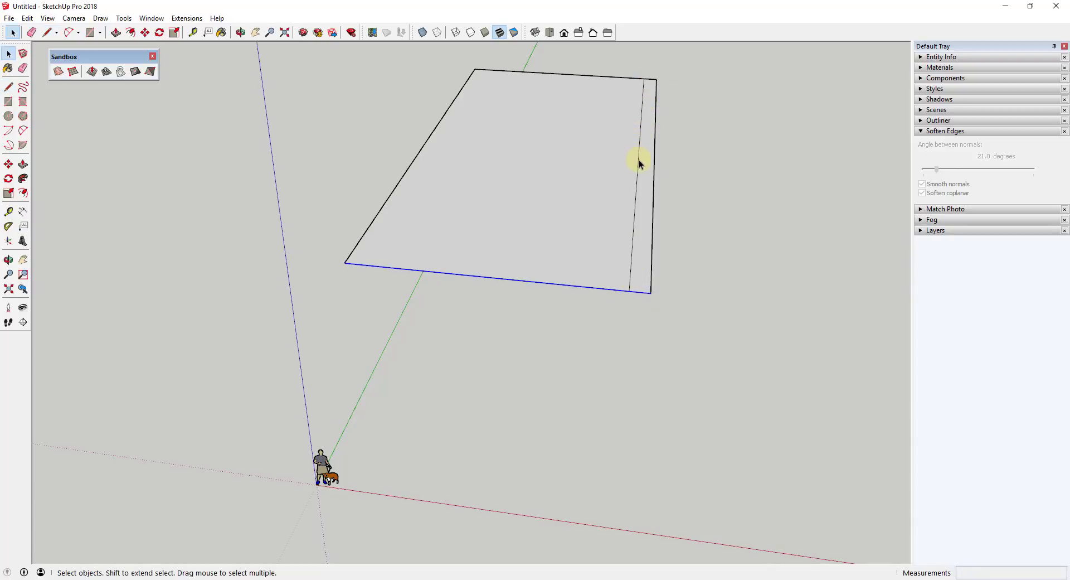
- Copy the dividing line one segment over, onto the next division point of the front edge
left_click(639, 163)
key("m")
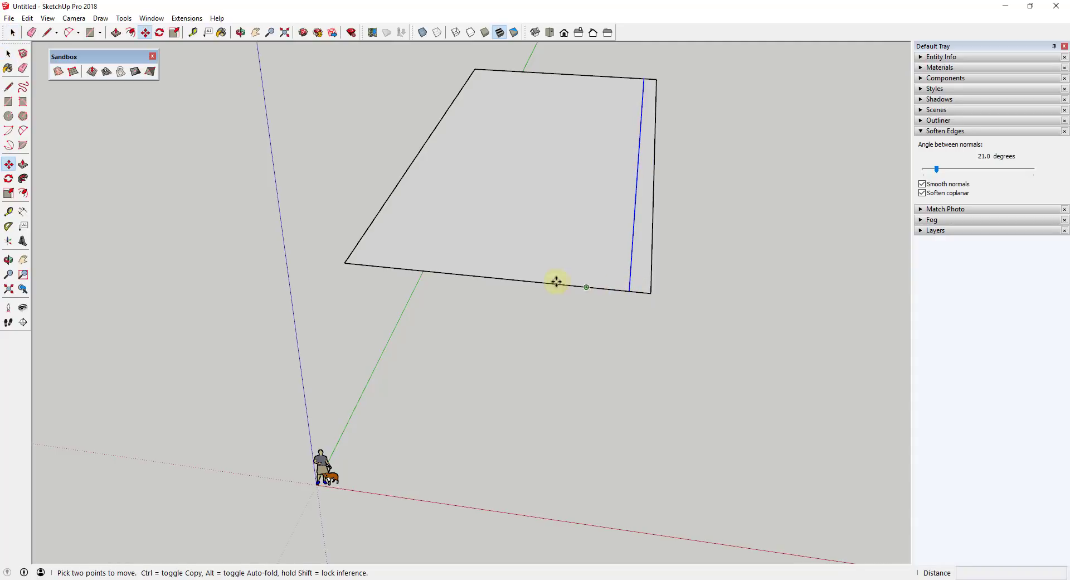
key("space")
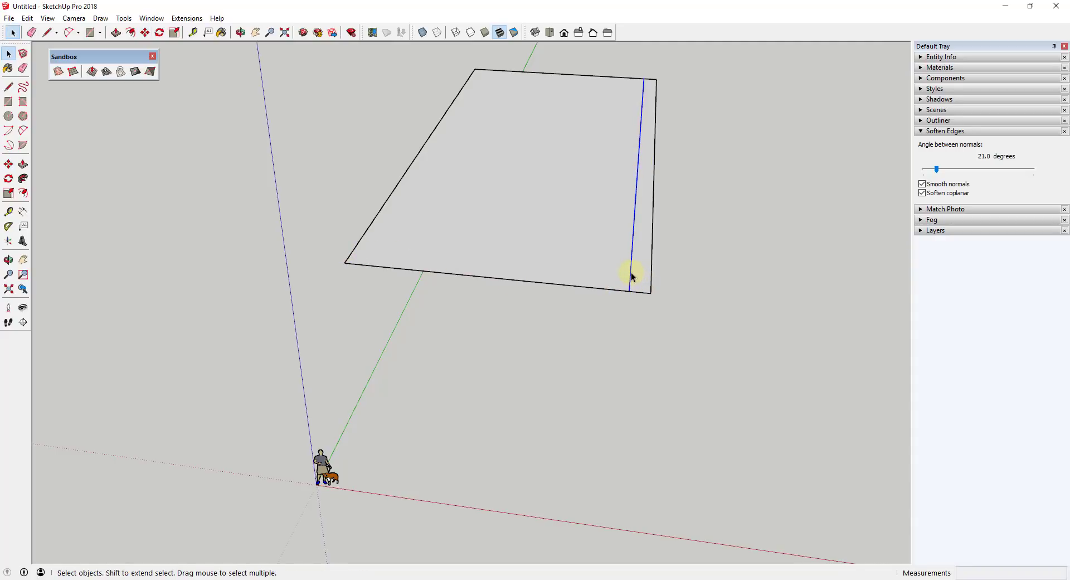
key("m")
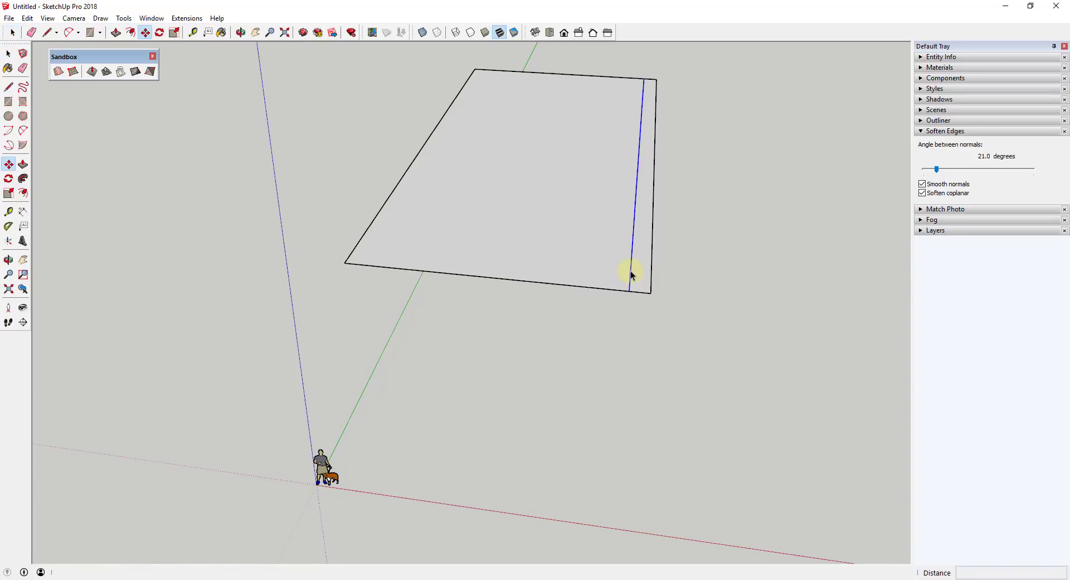
left_click(630, 291)
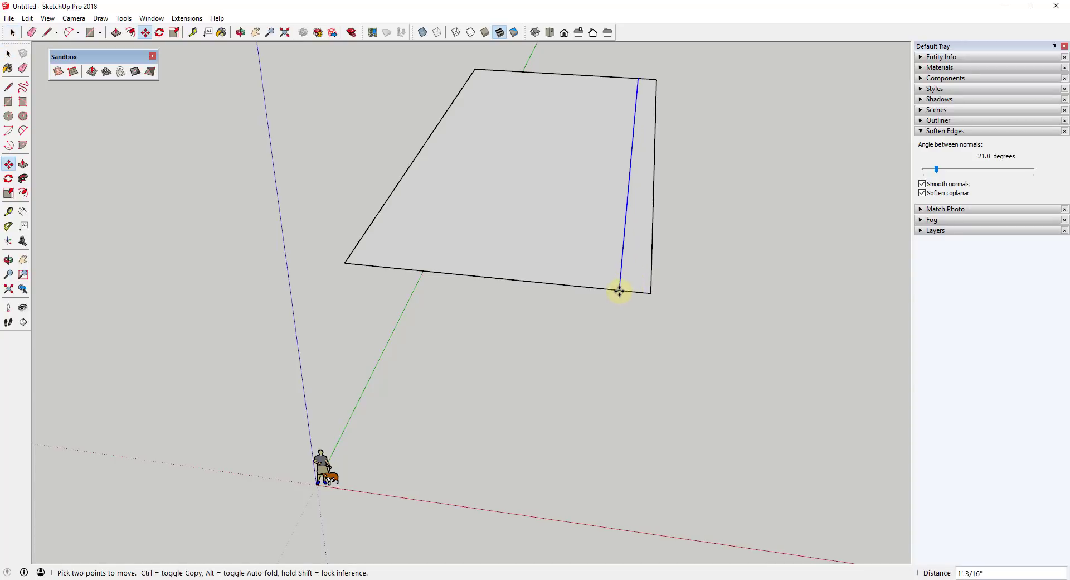
key("ctrl")
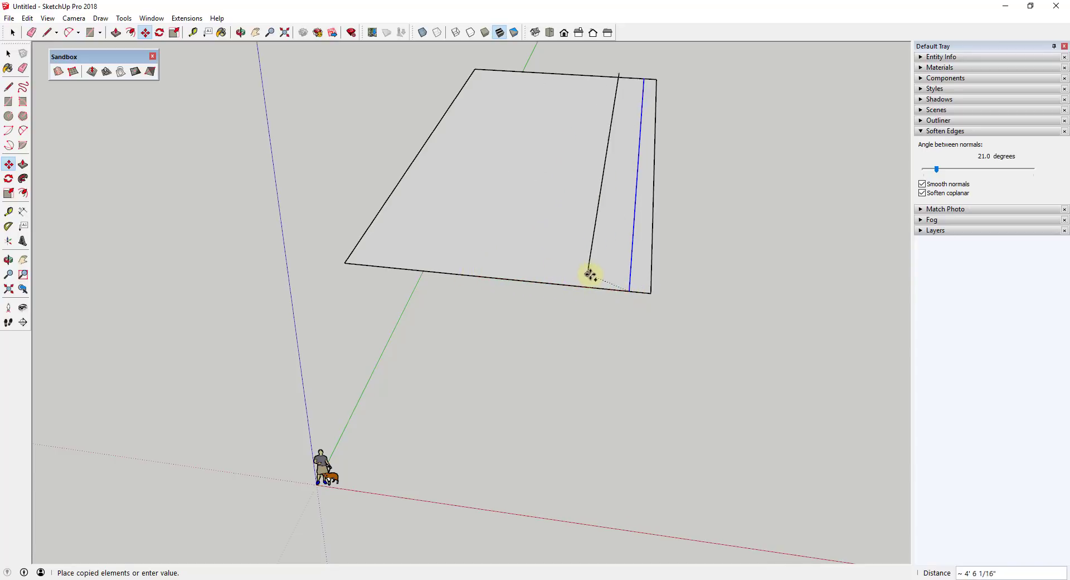
left_click(606, 288)
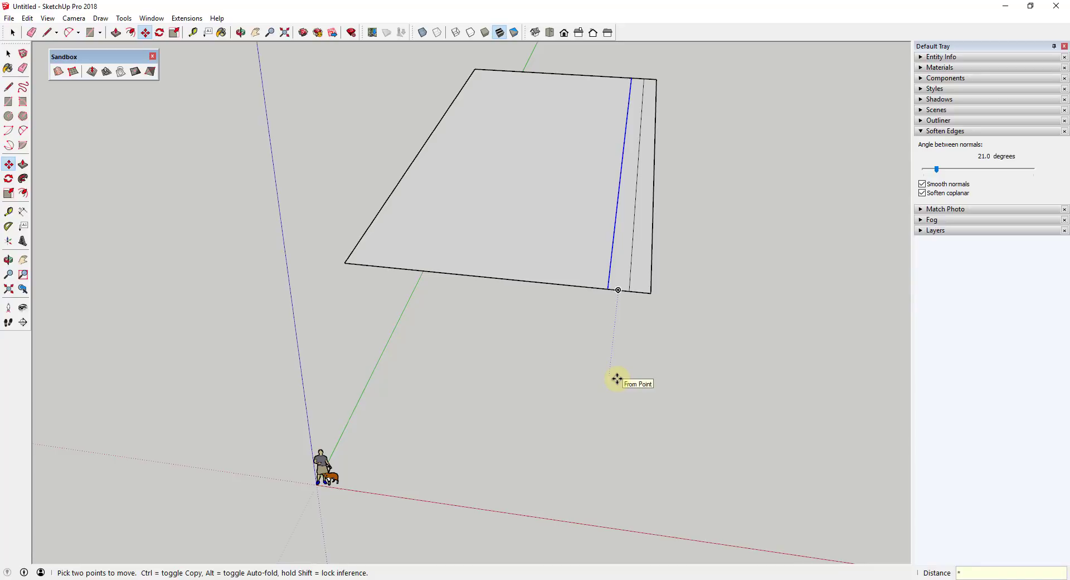
- Array the copied line 14 times at the same spacing across the rectangle
key("Return")
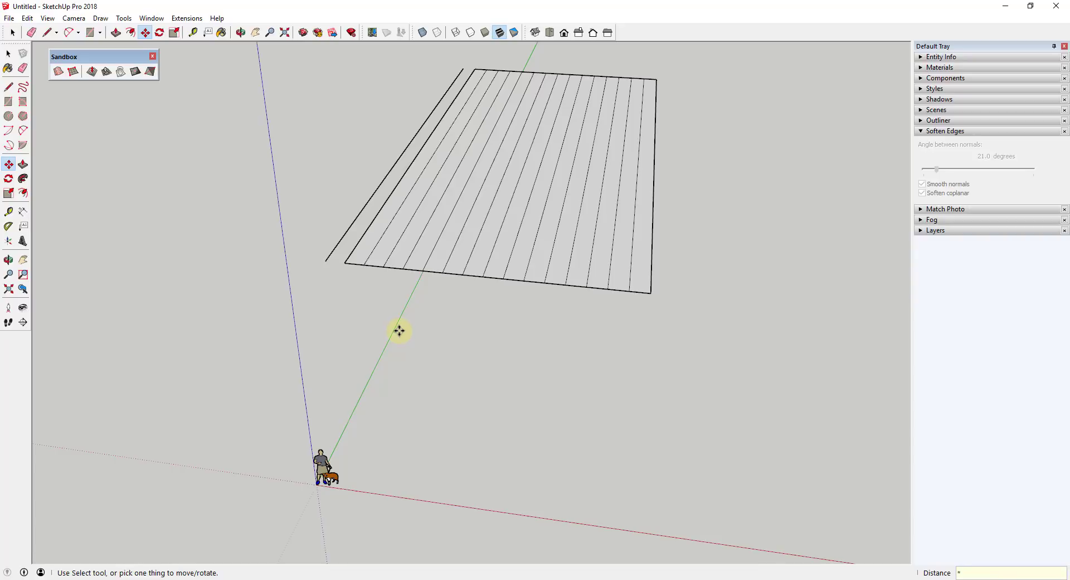
type("4")
key("Return")
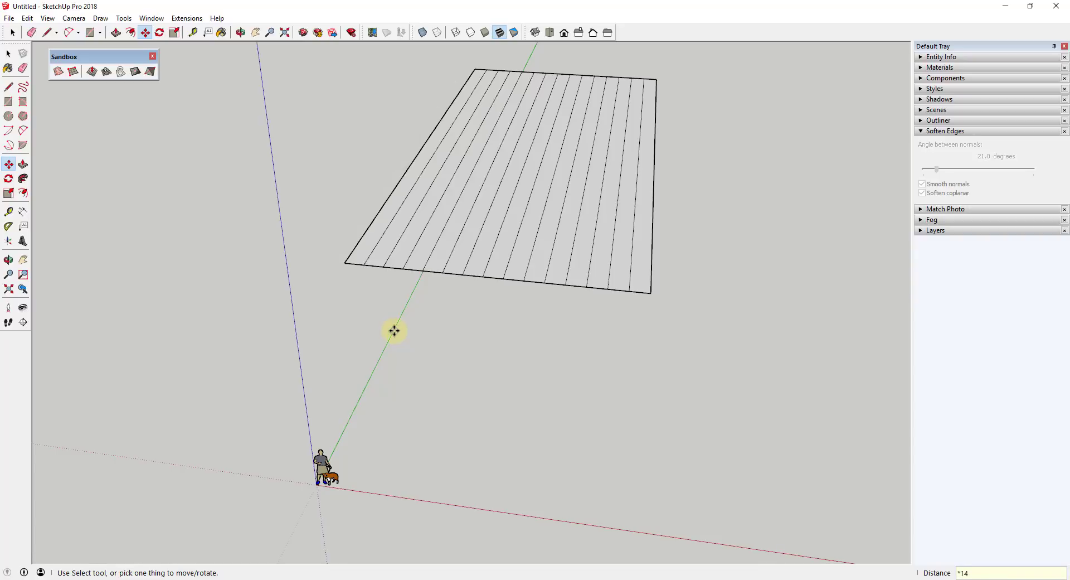
- Copy the whole divided rectangle to an empty spot beside the original, along the red axis
key("space")
scroll(586, 267, "down", 3)
middle_click_drag(583, 268, 463, 163)
left_click_drag(417, 99, 674, 282)
key("m")
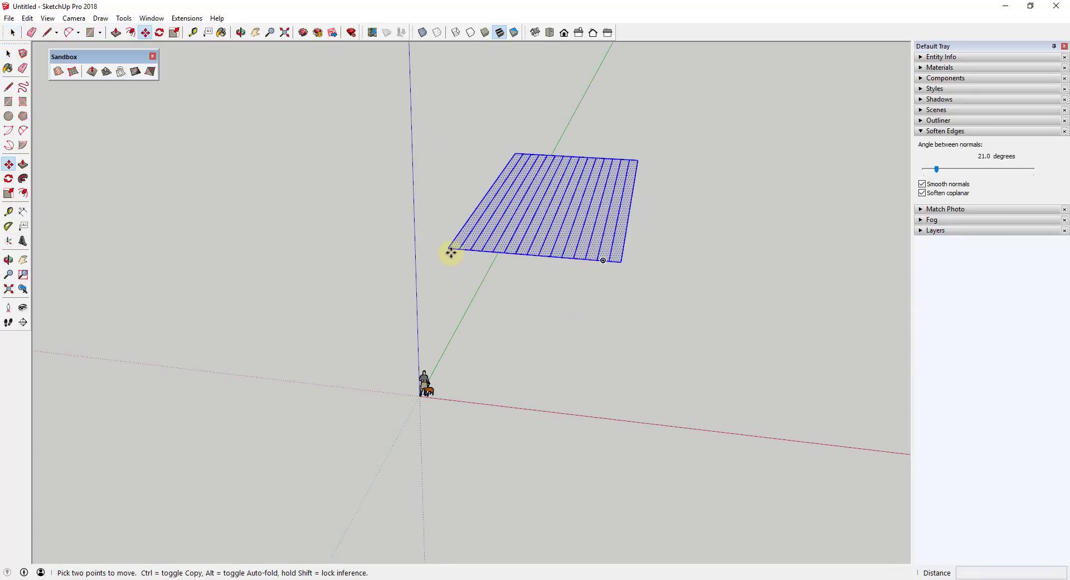
left_click(449, 248)
key("ctrl")
left_click(766, 271)
key("space")
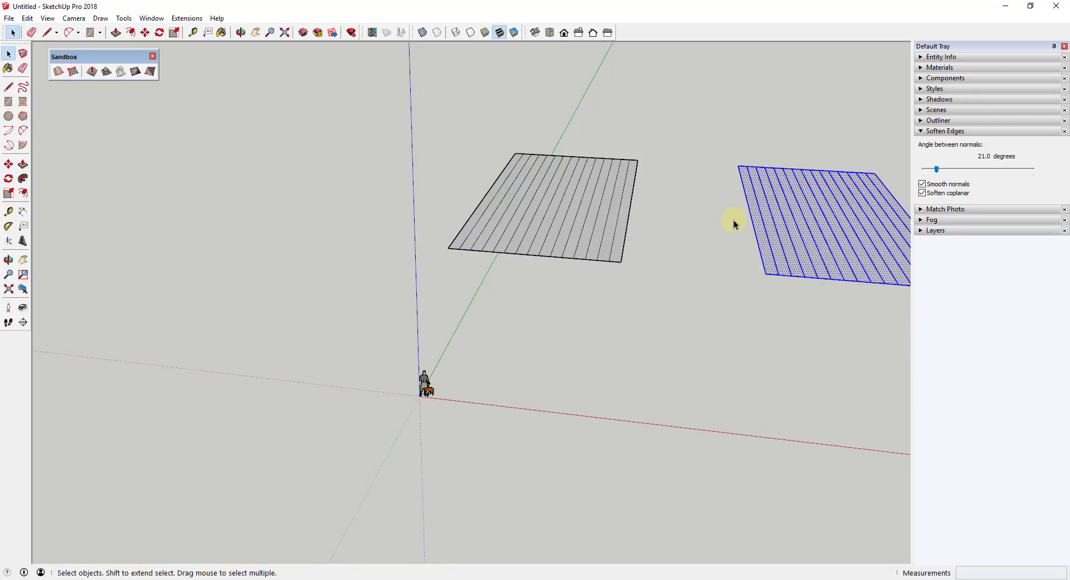
- Extrude the outermost strip on the origin side of the original divided rectangle upward by 1'
scroll(574, 211, "up", 3)
left_click(653, 244)
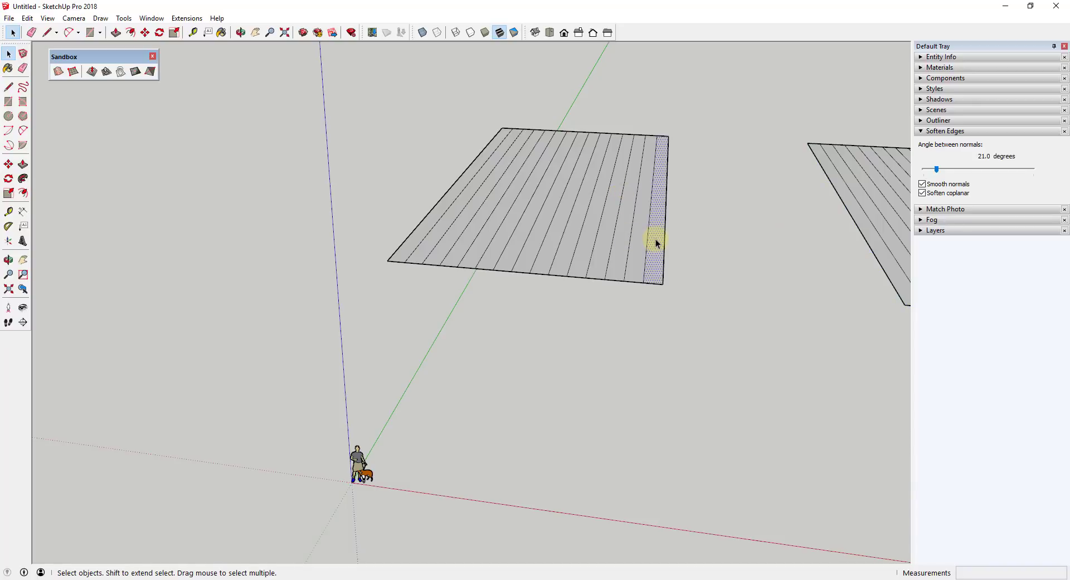
middle_click_drag(702, 250, 669, 251)
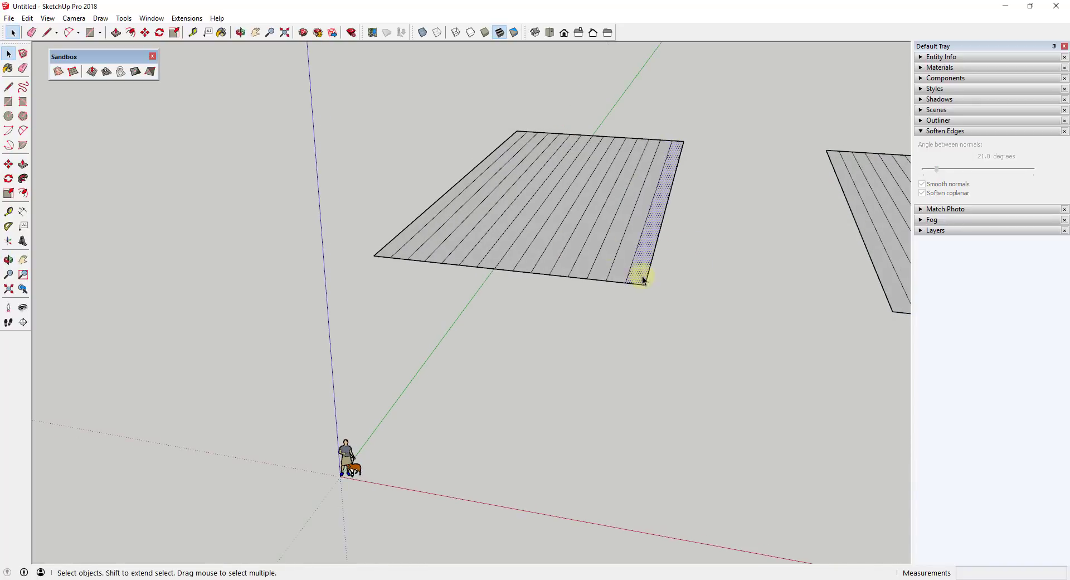
left_click(602, 257)
left_click(393, 251)
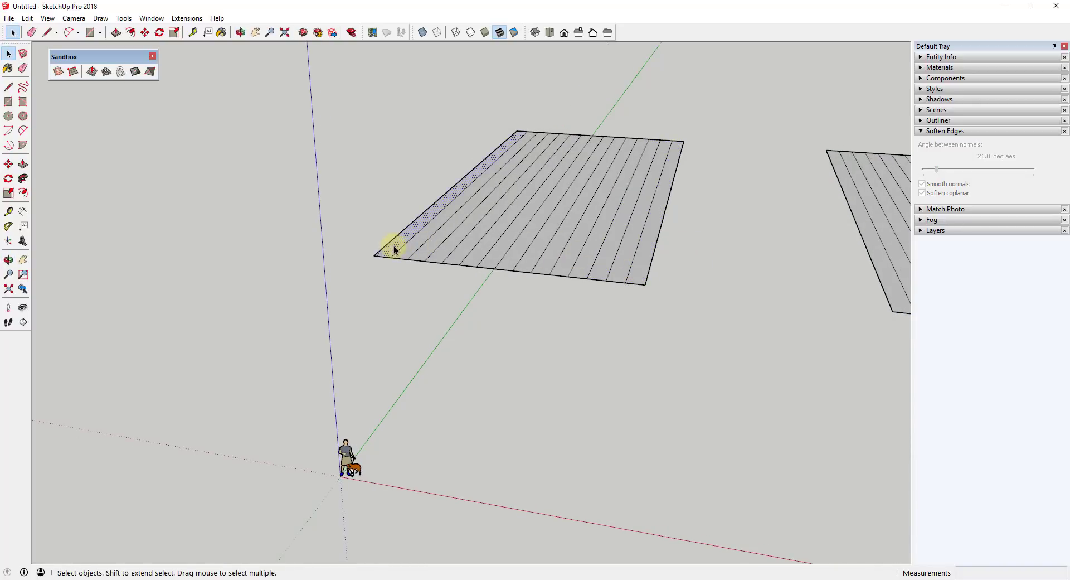
key("p")
left_click(392, 249)
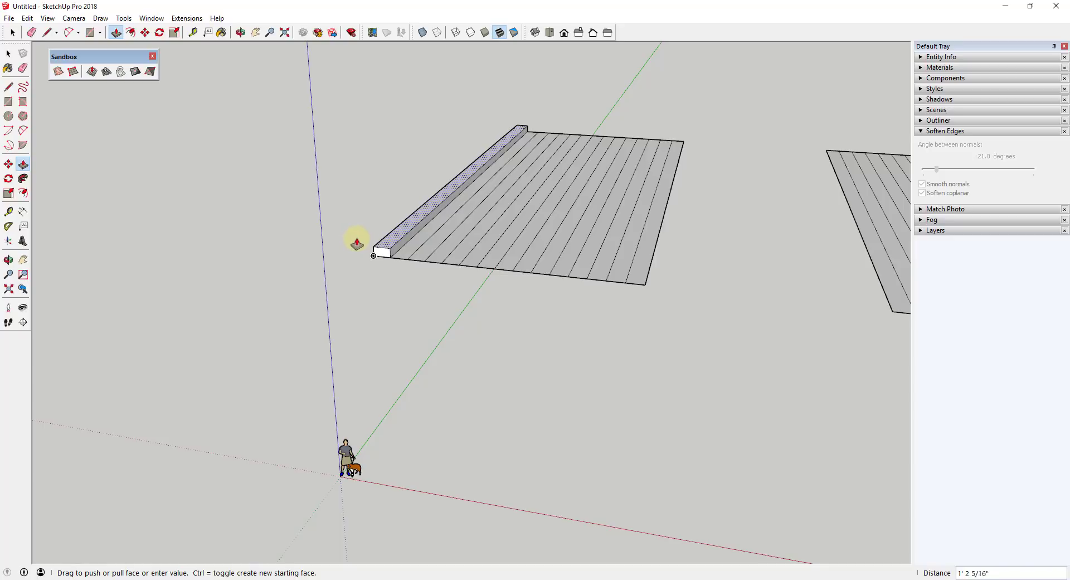
key("Return")
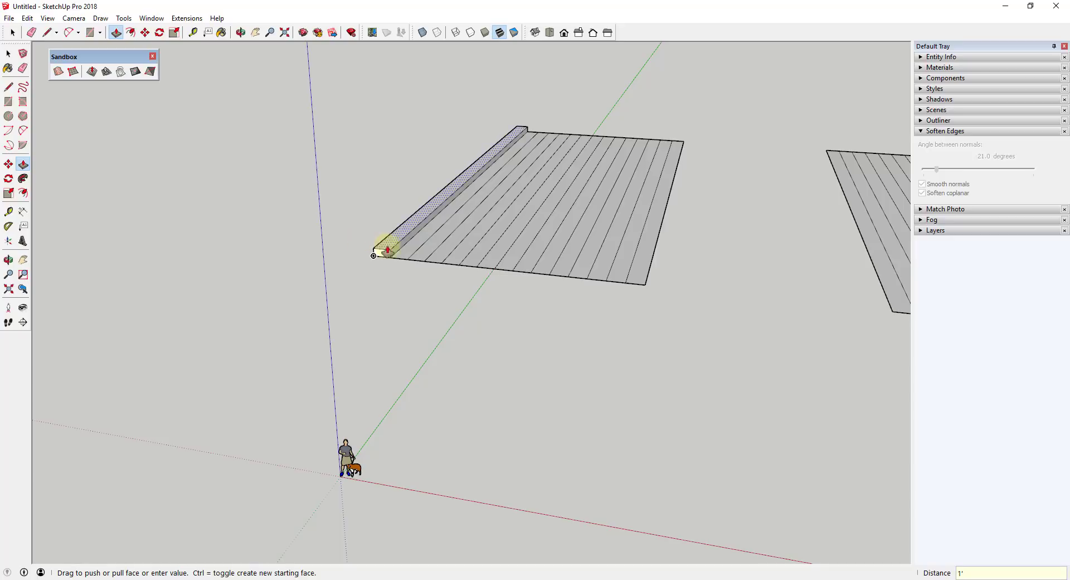
- Extrude every other remaining strip of the rectangle by the same 1' height, ending with the strip at the opposite side
scroll(449, 248, "up", 3)
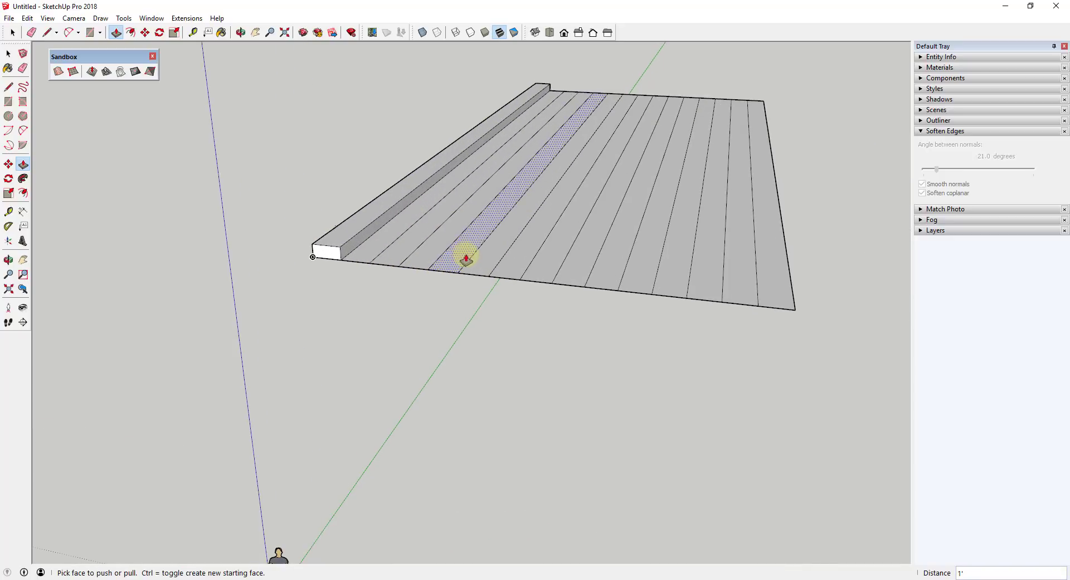
middle_click_drag(571, 221, 521, 241)
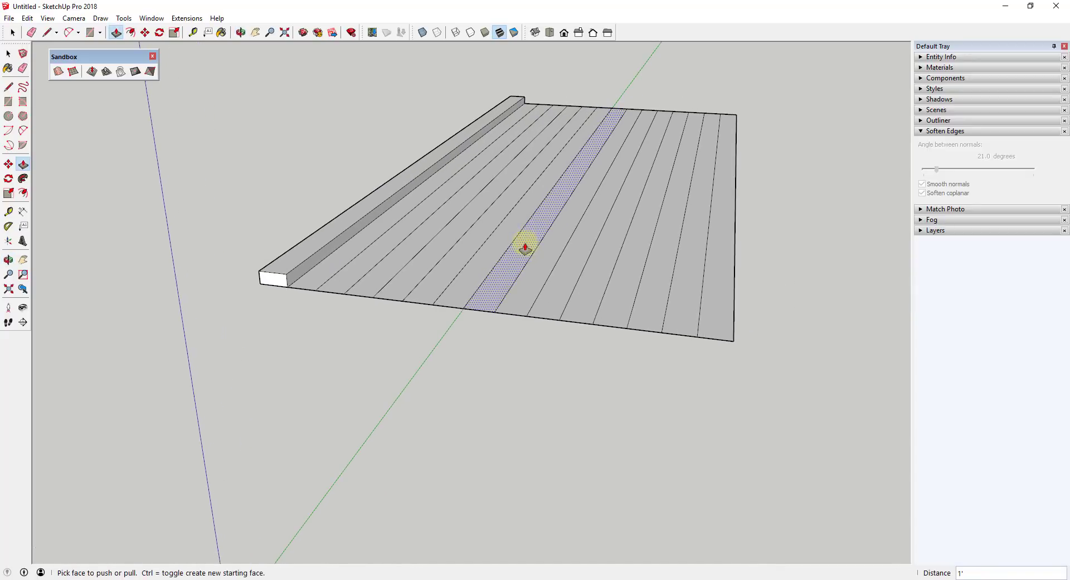
double_click(342, 281)
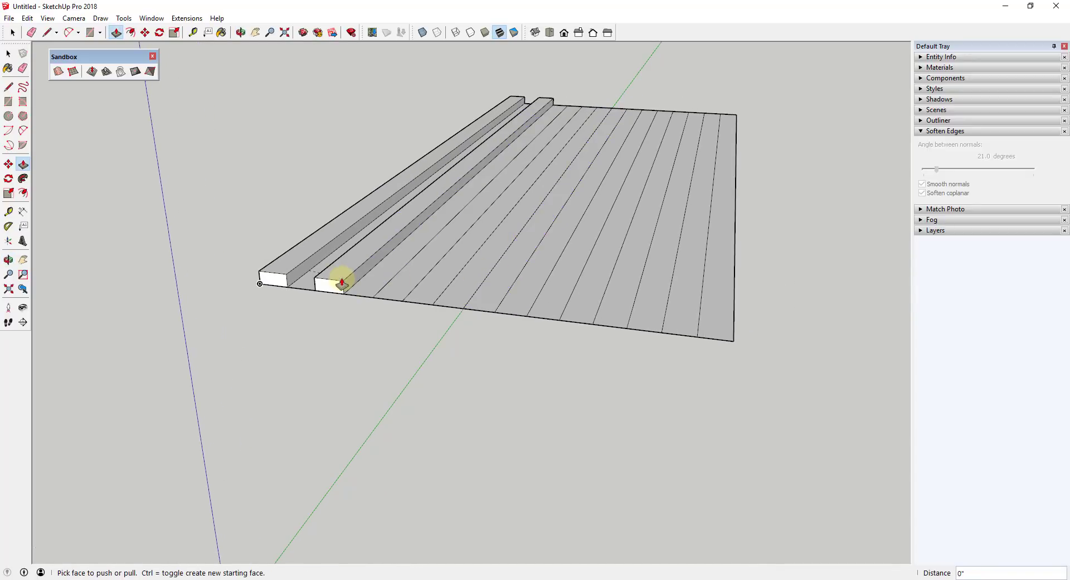
double_click(399, 287)
double_click(455, 289)
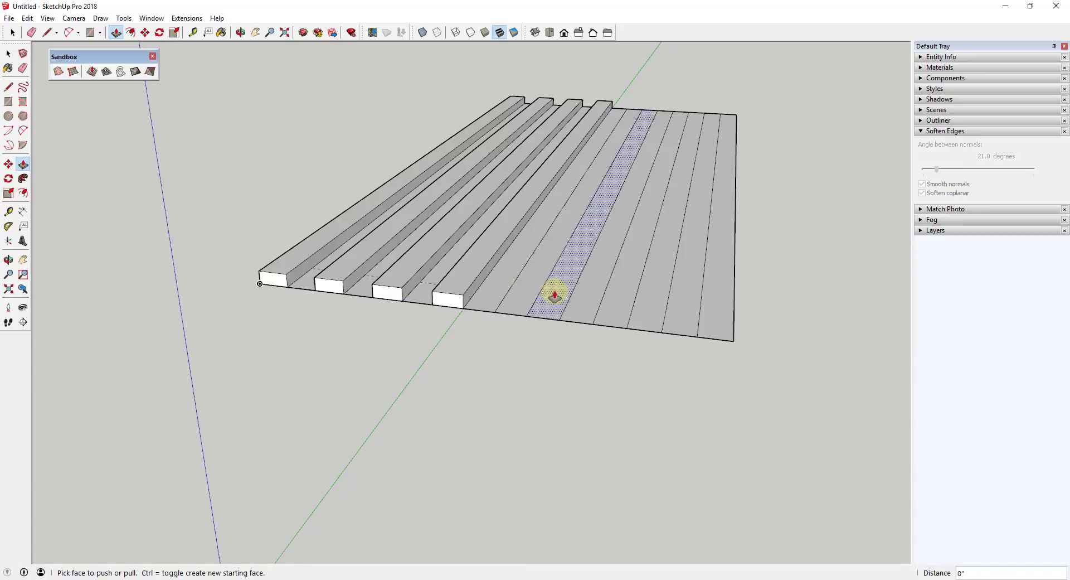
double_click(523, 293)
double_click(587, 303)
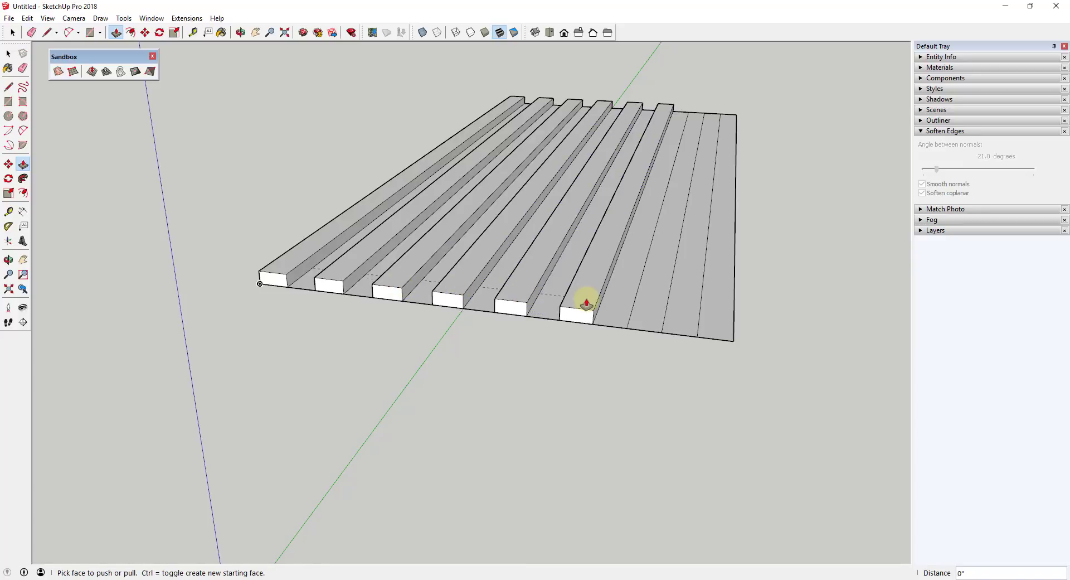
double_click(645, 306)
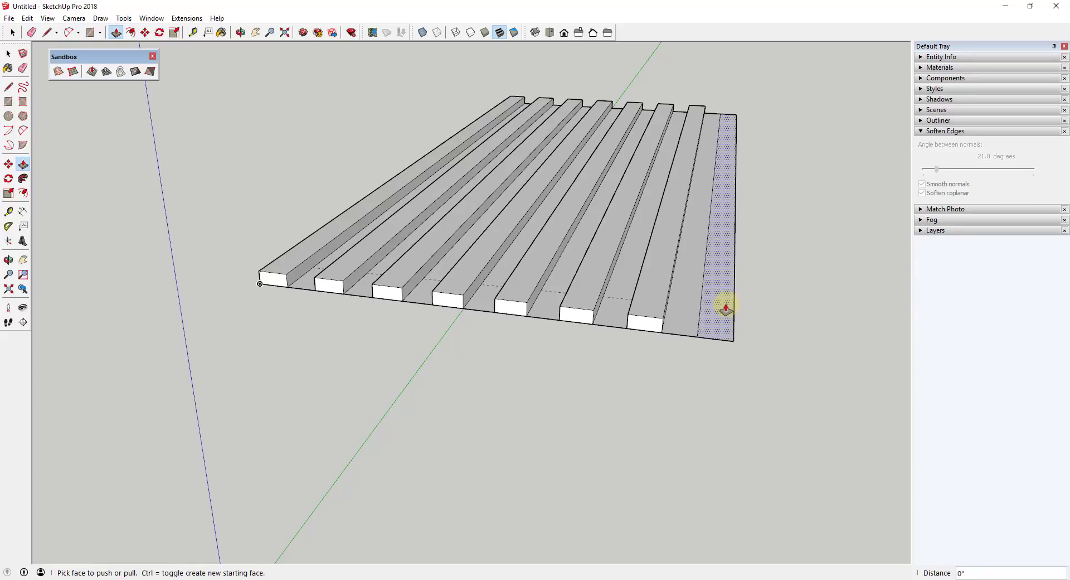
double_click(725, 308)
key("space")
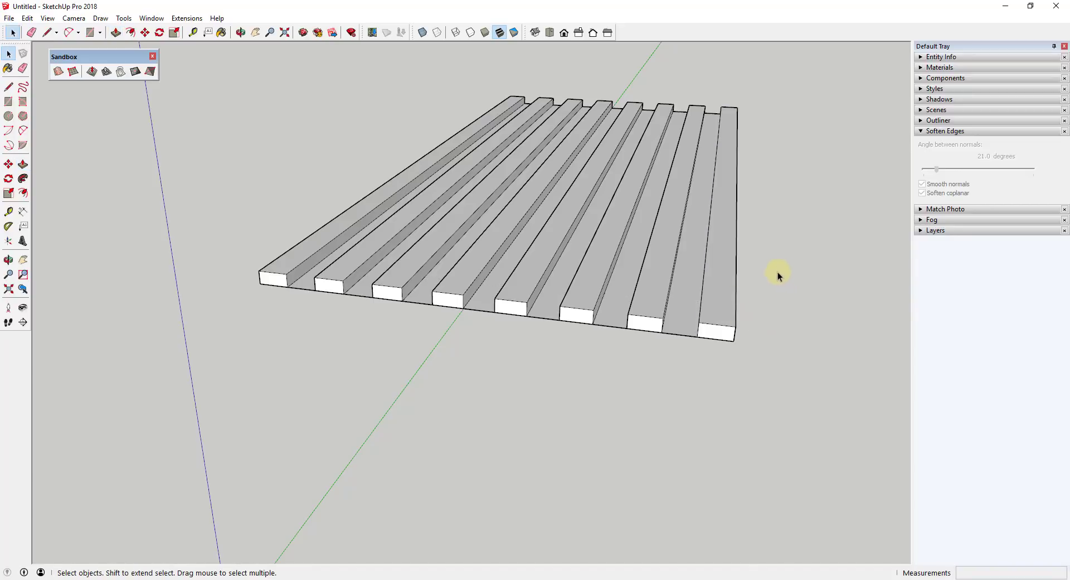
- Try to remove the flat faces between the raised strips by erasing their front edges
scroll(672, 223, "down", 5)
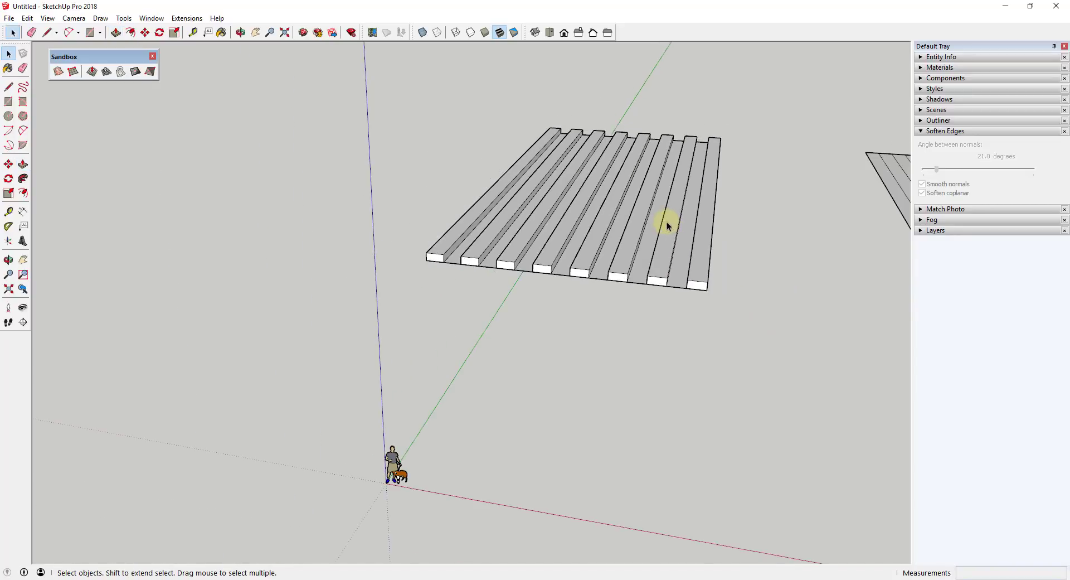
middle_click_drag(678, 232, 544, 178)
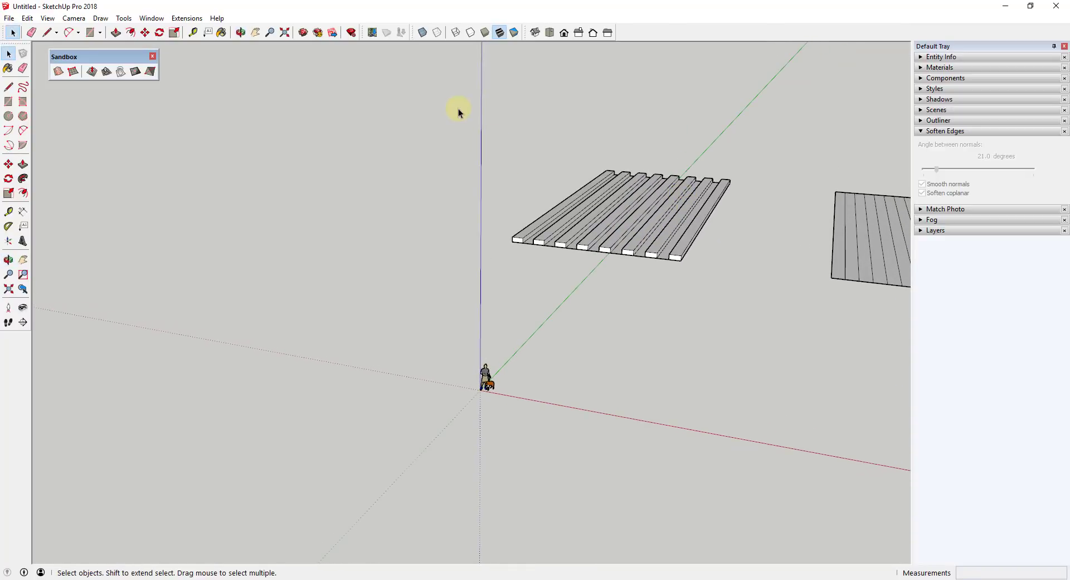
scroll(617, 234, "up", 4)
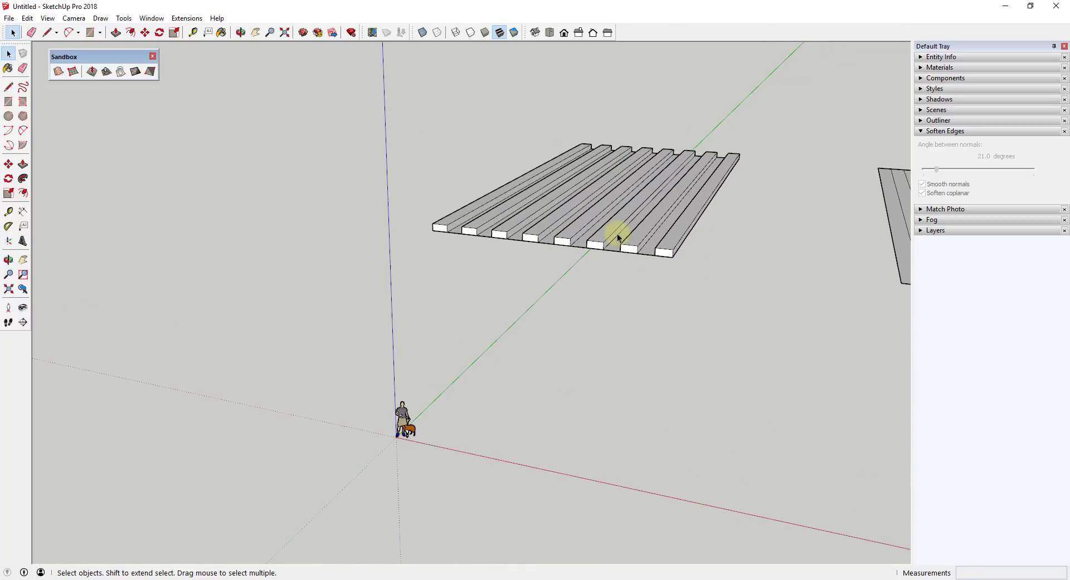
middle_click_drag(647, 232, 697, 284)
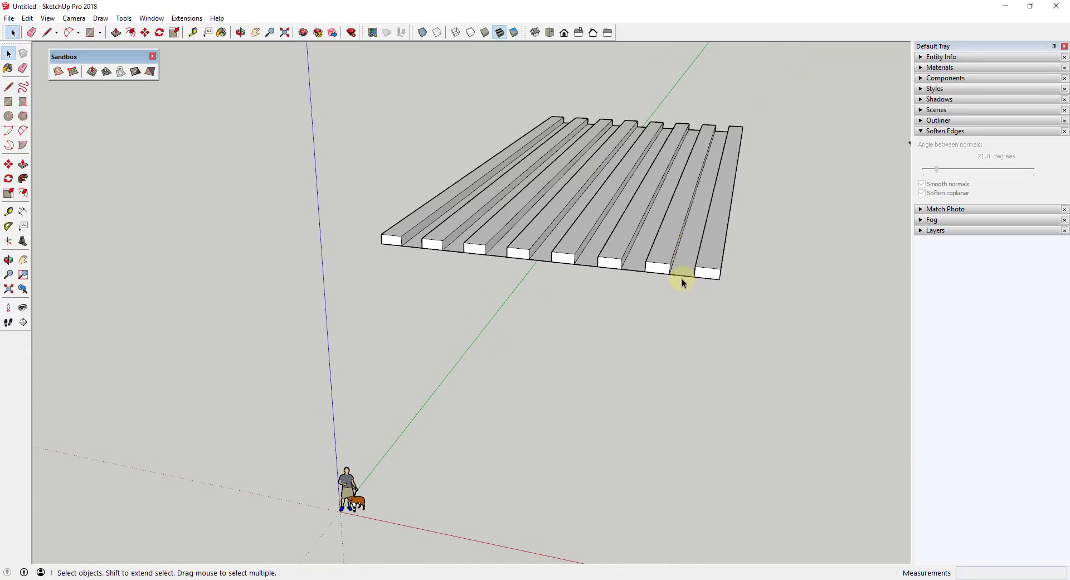
key("e")
left_click(685, 268)
left_click(639, 259)
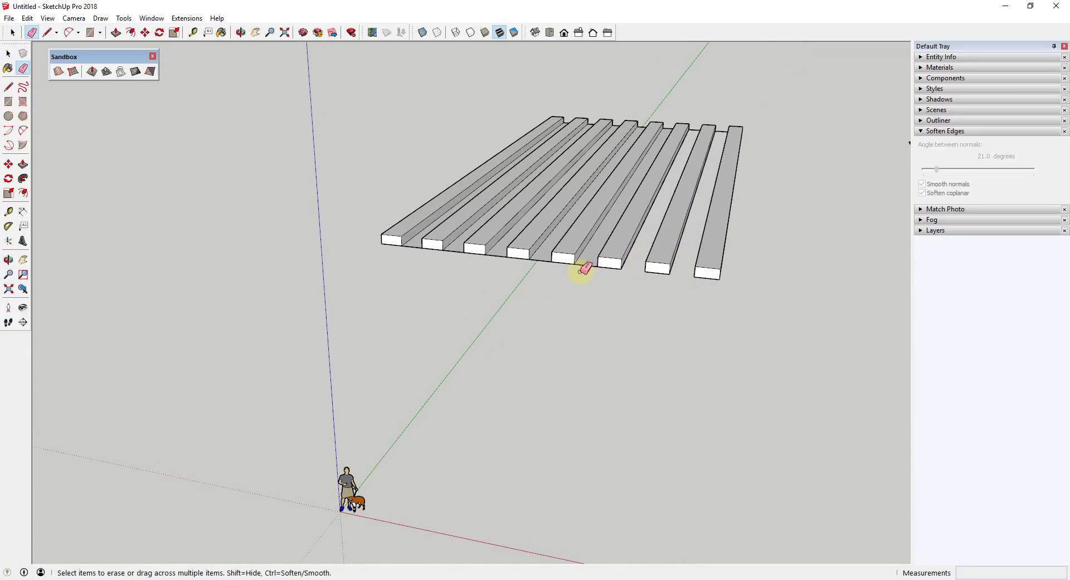
left_click(566, 262)
left_click(545, 252)
left_click(489, 248)
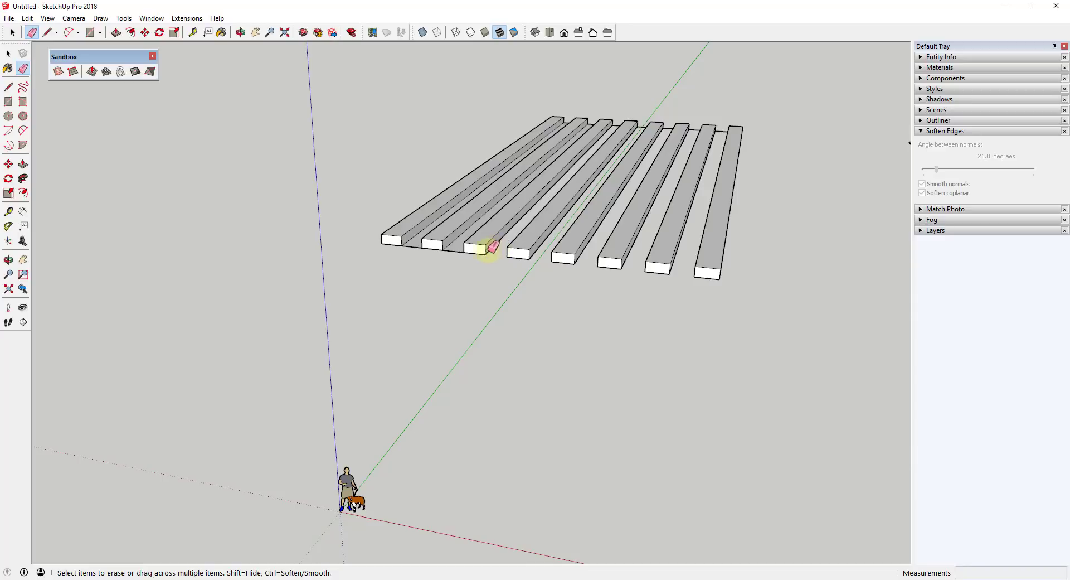
left_click(456, 251)
left_click(427, 241)
middle_click_drag(501, 236, 618, 232)
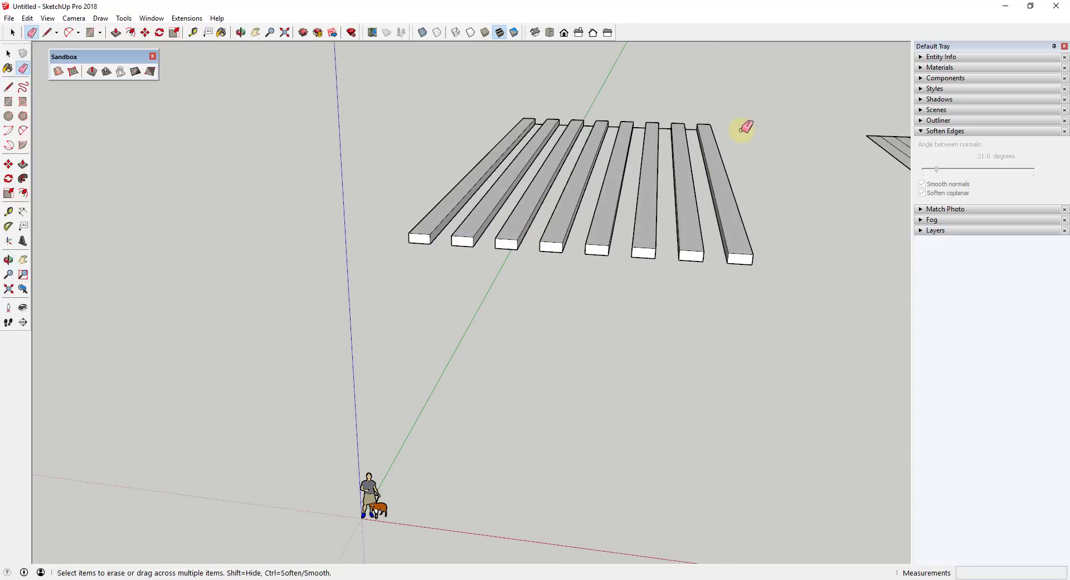
- Undo all the edge erasures to restore the flat faces between the raised strips
key("ctrl+z")
key("ctrl+z")
key("ctrl+z")
key("ctrl+z")
key("ctrl+z")
key("ctrl+z")
key("ctrl+z")
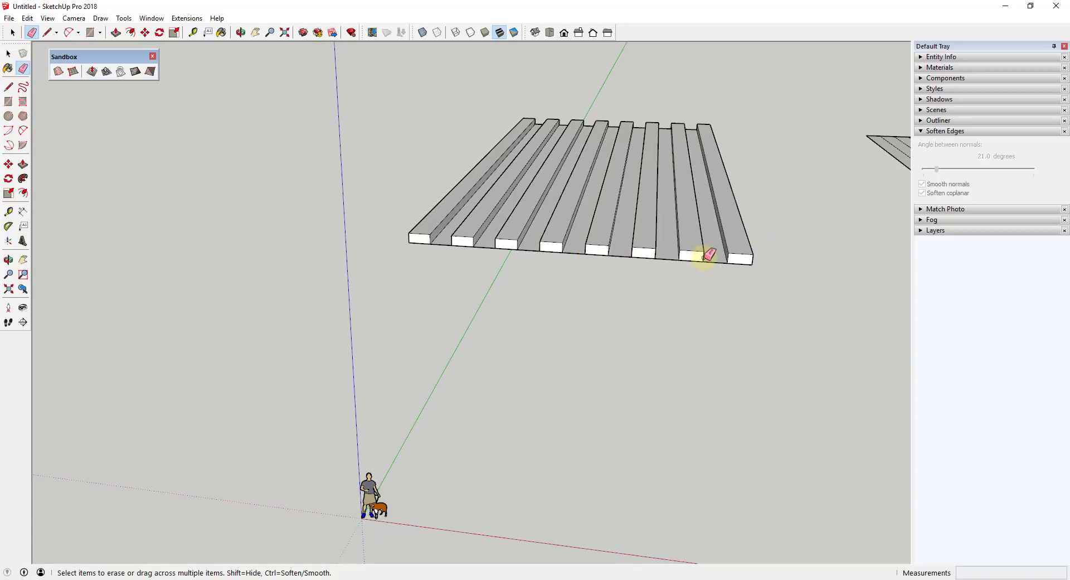
key("ctrl+z")
key("space")
mouse_move(396, 82)
left_mouse_down()
mouse_move(557, 208)
mouse_move(796, 292)
left_mouse_up()
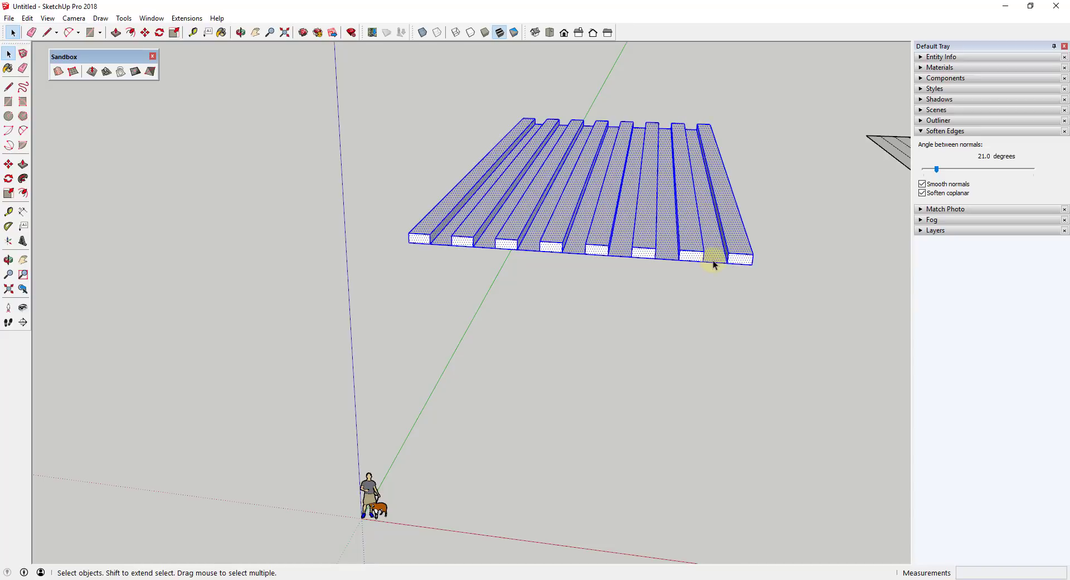
left_click(773, 266)
scroll(724, 210, "down", 2)
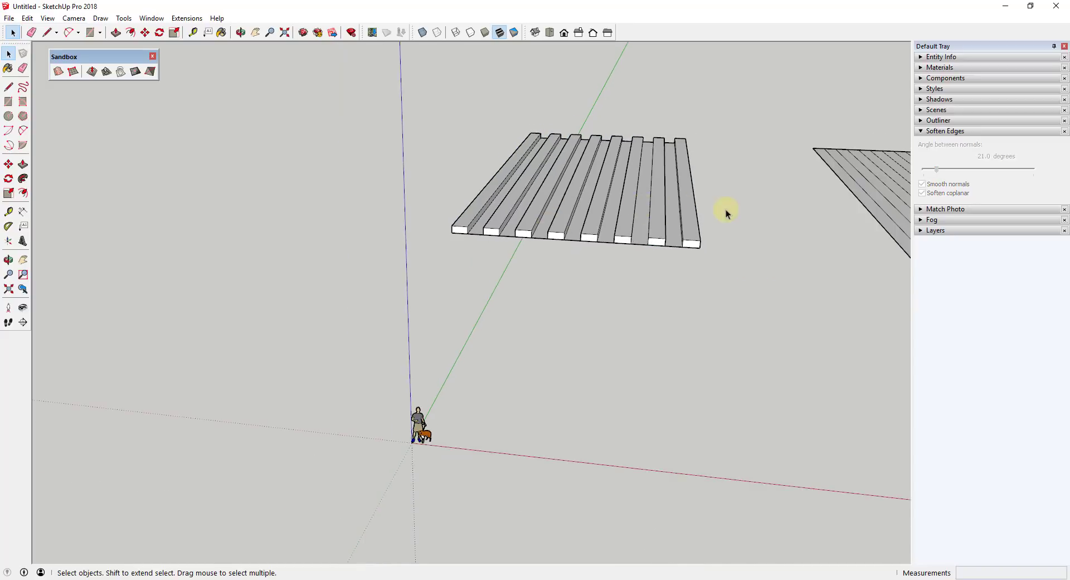
- Erase the front and back edges of the flat faces between the raised strips, leaving only the separate bars
scroll(631, 277, "up", 3)
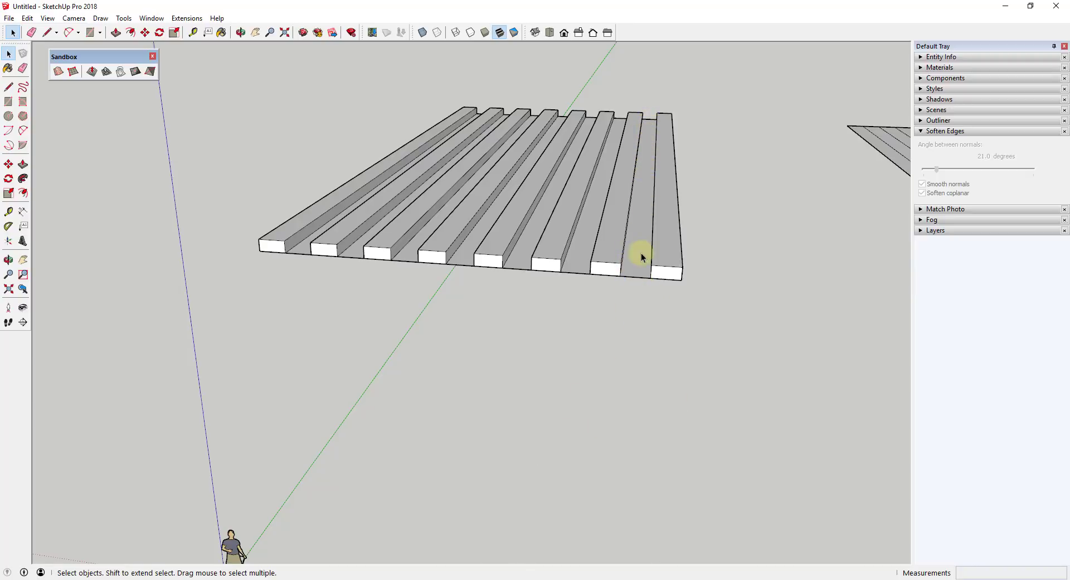
key("e")
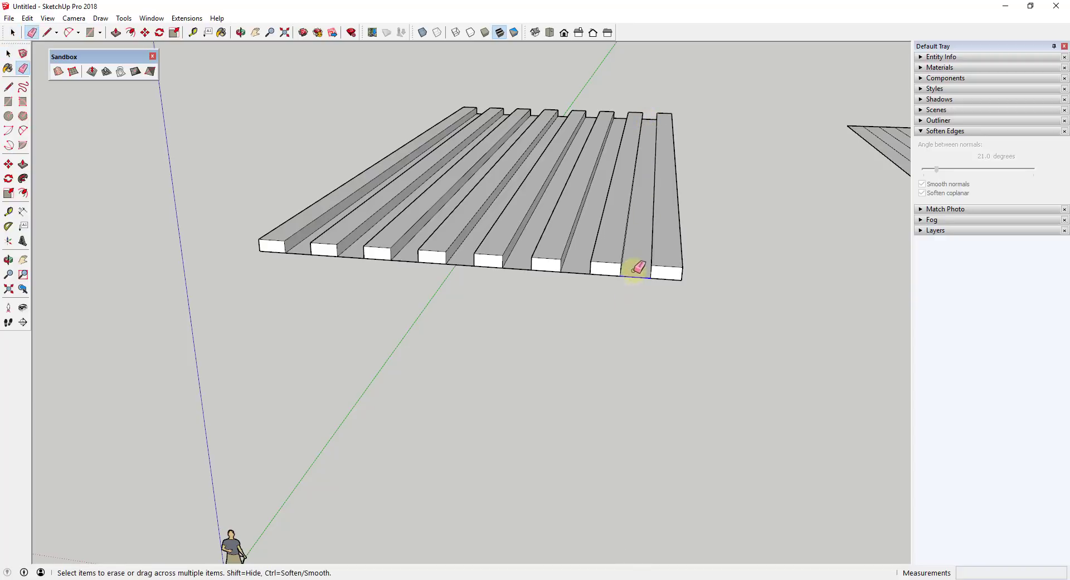
left_click(634, 271)
left_click(583, 274)
left_click(524, 264)
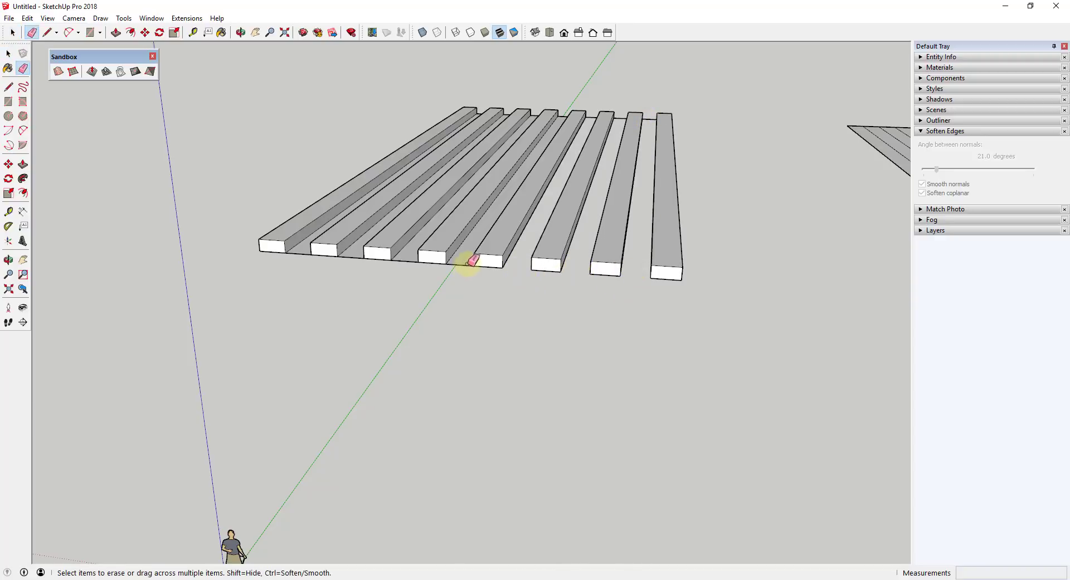
left_click(460, 261)
left_click(410, 260)
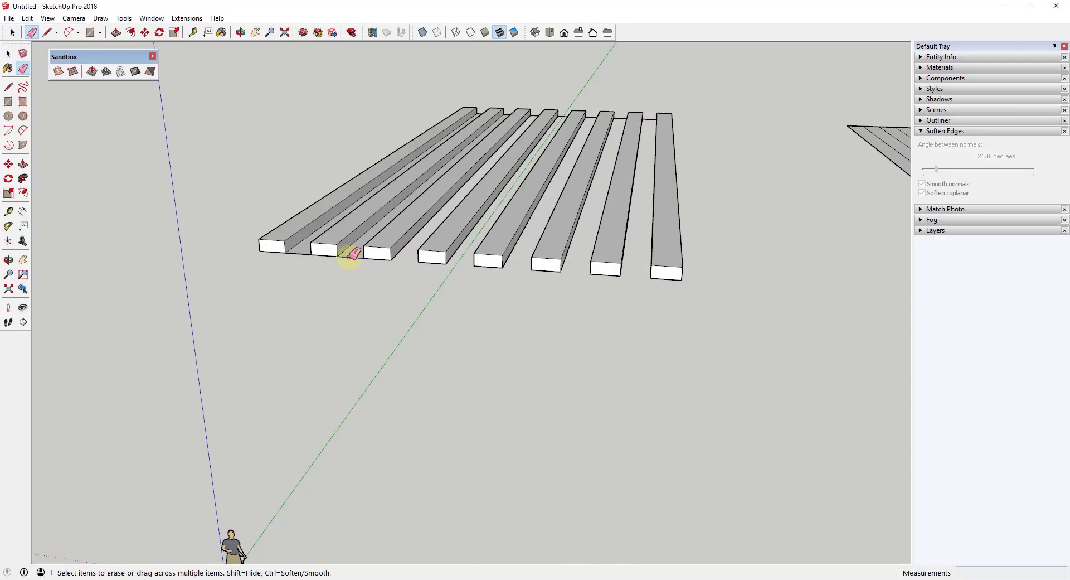
left_click(351, 254)
left_click(302, 249)
mouse_move(302, 248)
middle_mouse_down()
mouse_move(411, 83)
mouse_move(521, 67)
middle_mouse_up()
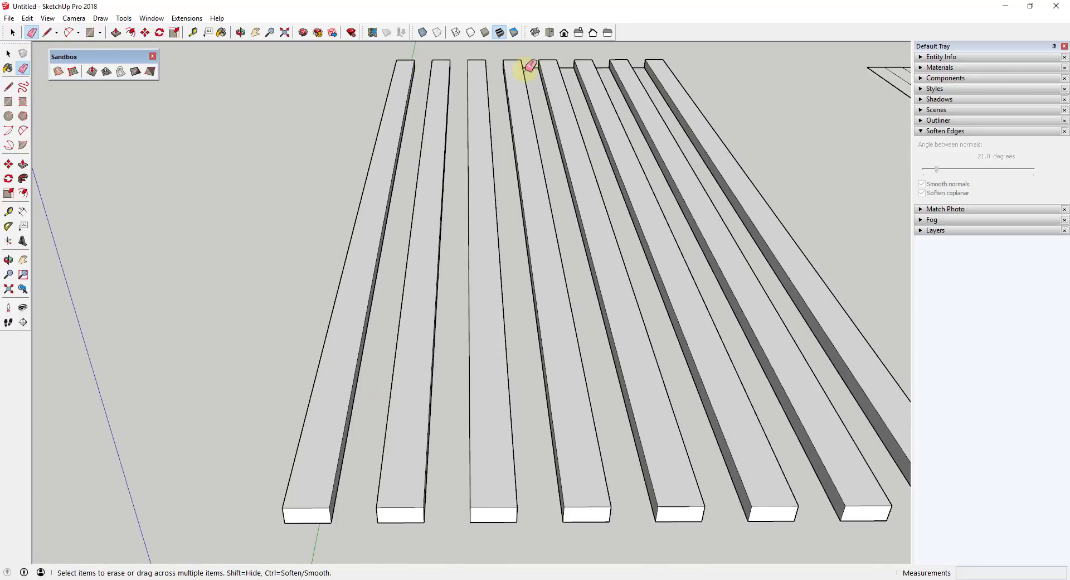
mouse_move(640, 67)
middle_mouse_down()
mouse_move(558, 148)
mouse_move(419, 101)
middle_mouse_up()
- Make one group of all the raised bars and unhide the Flowify setup with the wavy surface
key("space")
left_click_drag(419, 101, 668, 236)
right_click(627, 209)
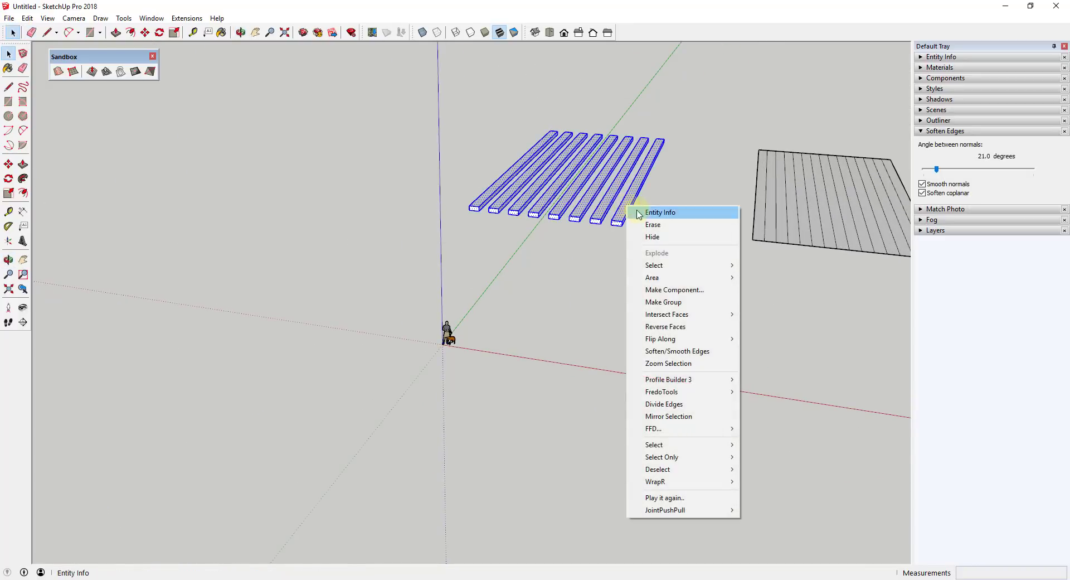
left_click(671, 303)
left_click(27, 18)
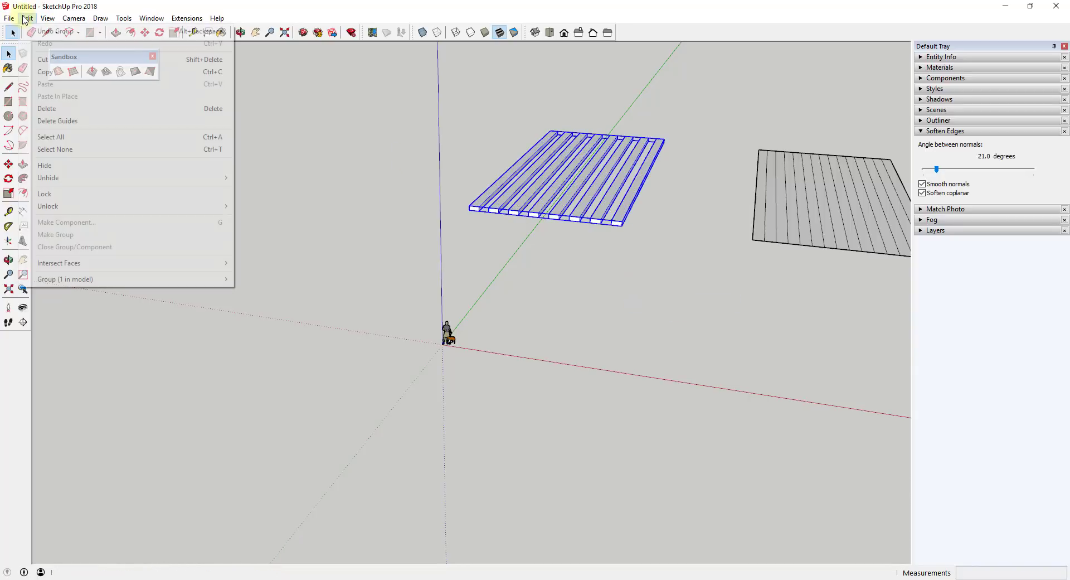
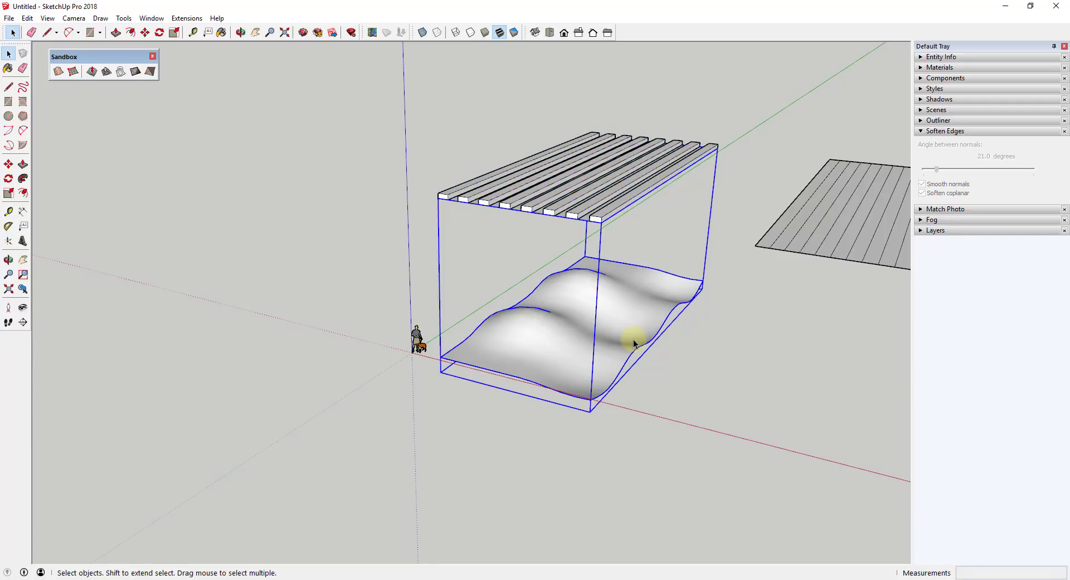
- Run Flowify on the bars group together with the setup group to bend the bars onto the wavy surface
middle_click_drag(573, 215, 668, 268)
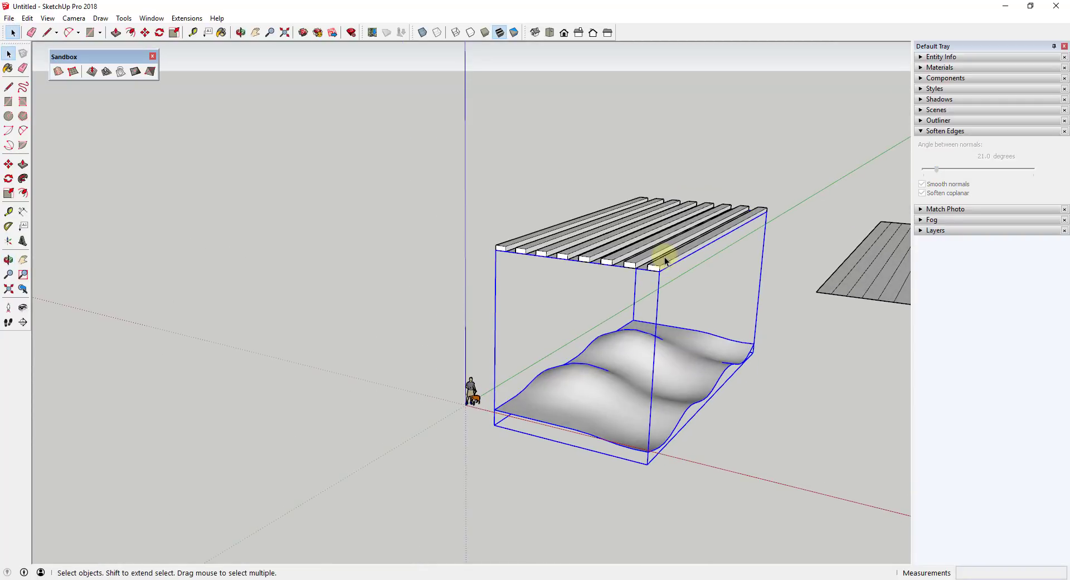
left_click(666, 261, "shift")
left_click(187, 18)
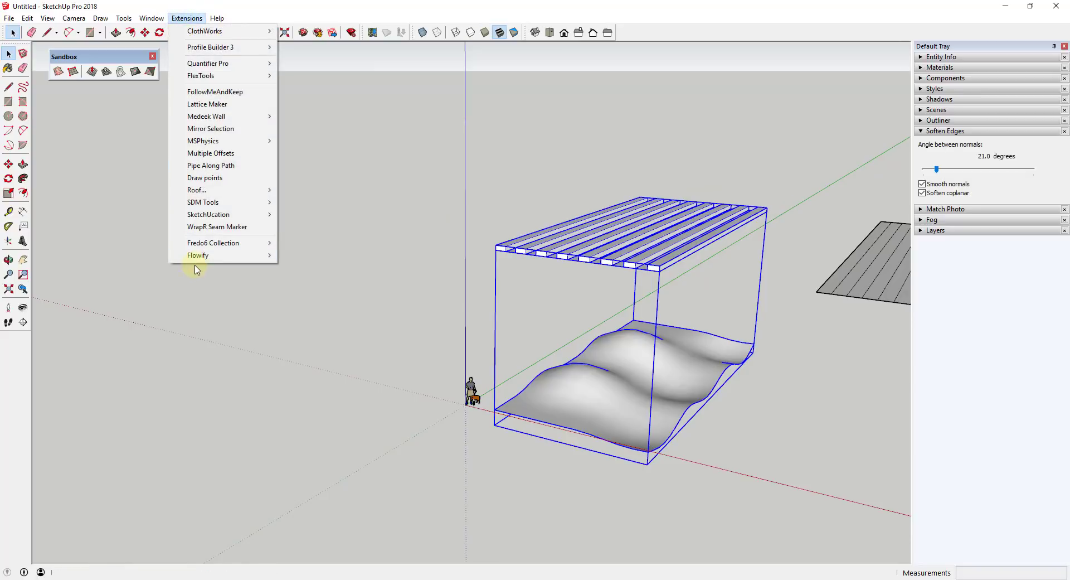
mouse_move(201, 255)
left_click(353, 260)
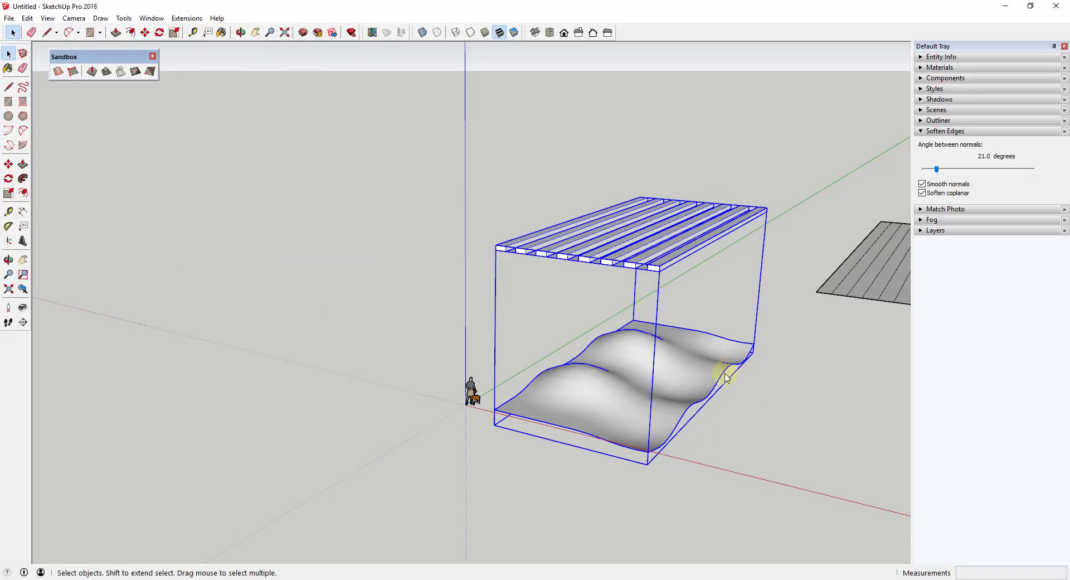
left_click(727, 377)
scroll(725, 348, "up", 3)
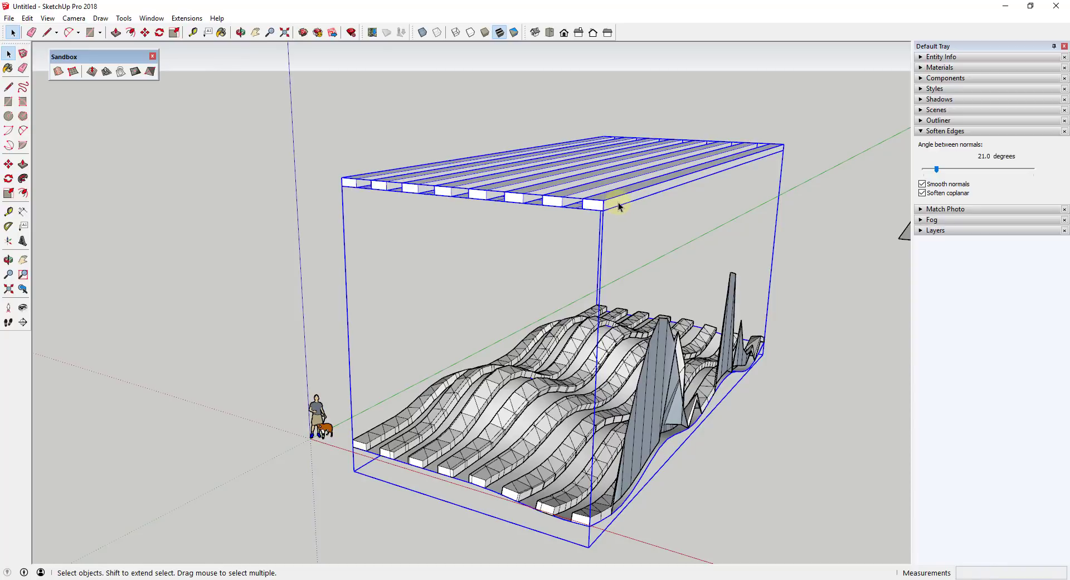
scroll(625, 211, "up", 2)
middle_click_drag(626, 214, 704, 245)
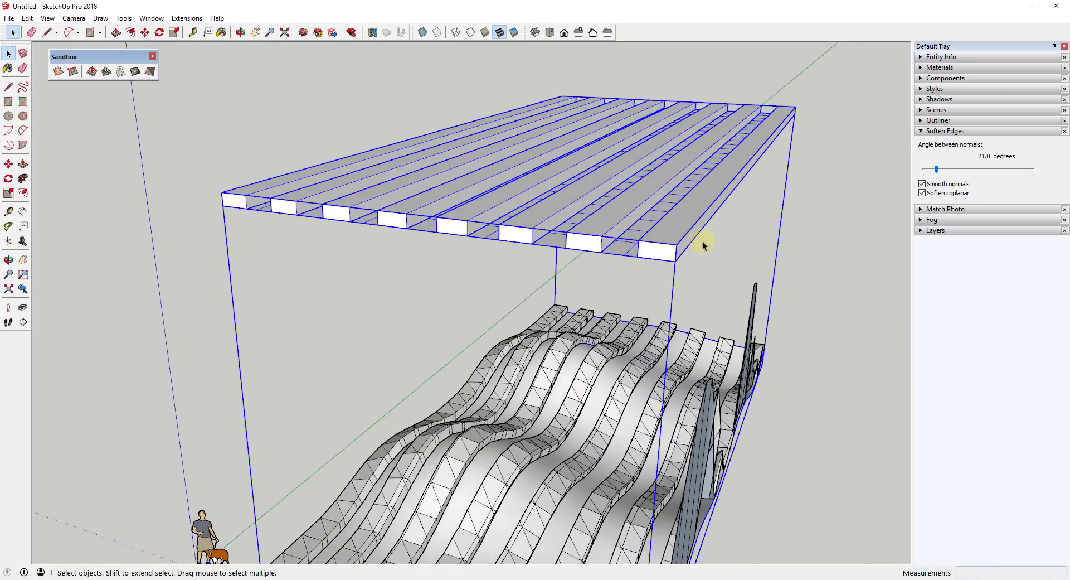
- Inspect the bent bars along the outer edge of the wavy surface and undo the last Flowify run
scroll(776, 270, "down", 6)
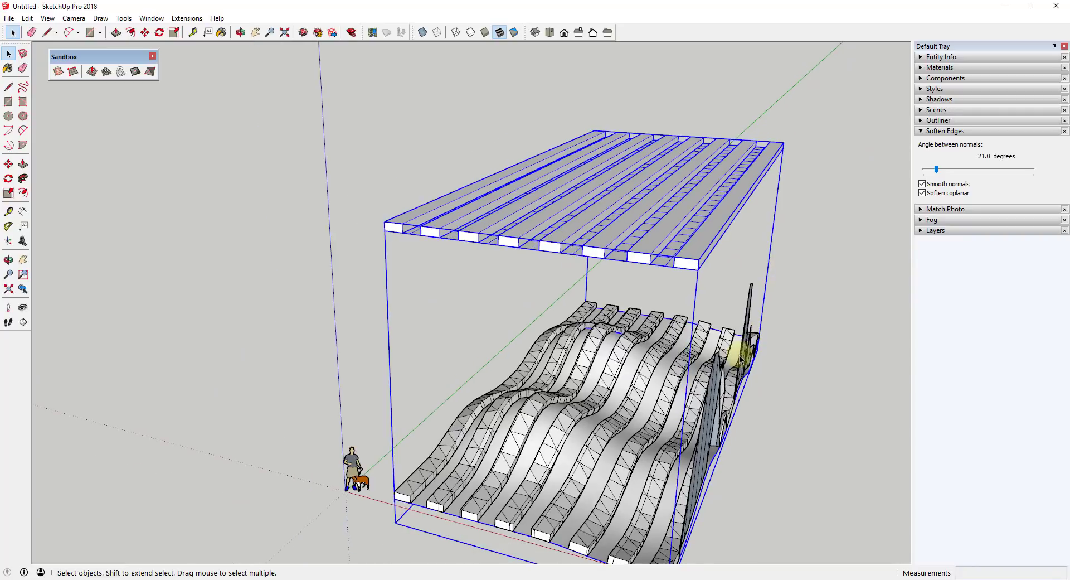
middle_click_drag(741, 354, 777, 359)
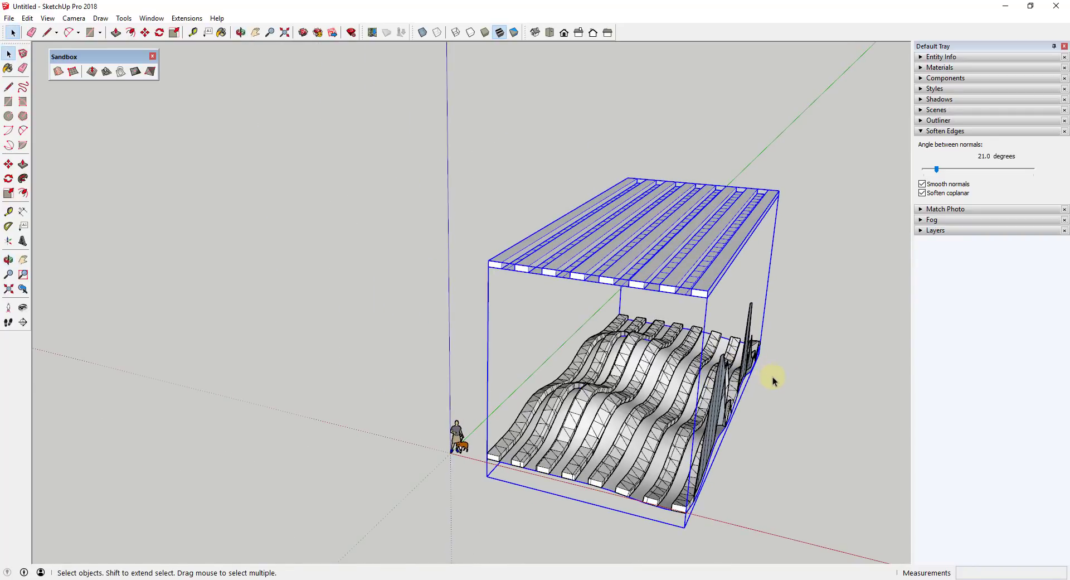
scroll(750, 286, "up", 2)
scroll(686, 270, "up", 3)
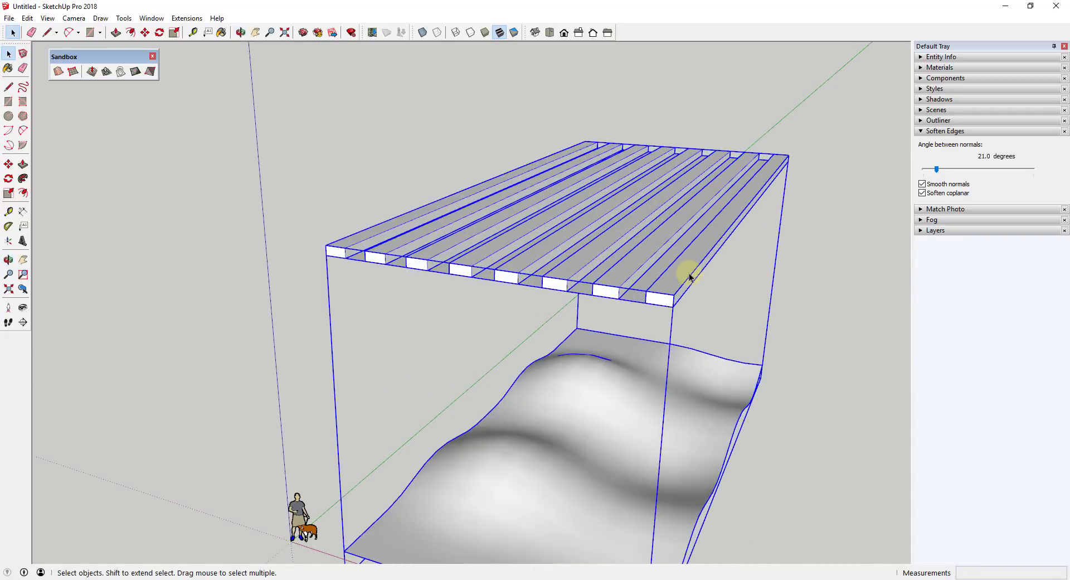
- Inside the bars group, push the outer side face of the end bar slightly inward from the setup's edge
double_click(686, 269)
key("p")
scroll(683, 289, "up", 4)
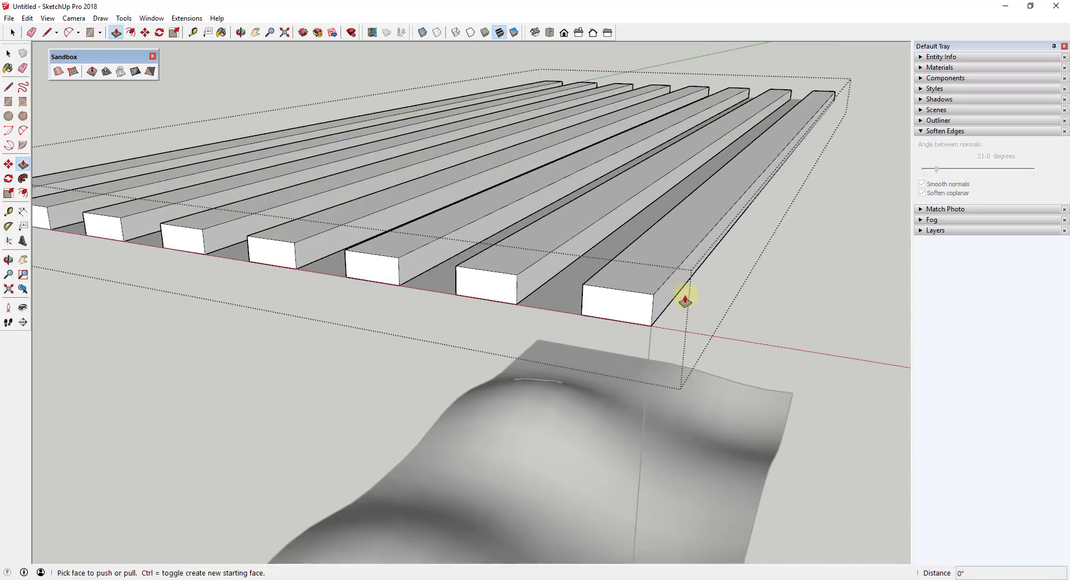
left_click(653, 324)
key("space")
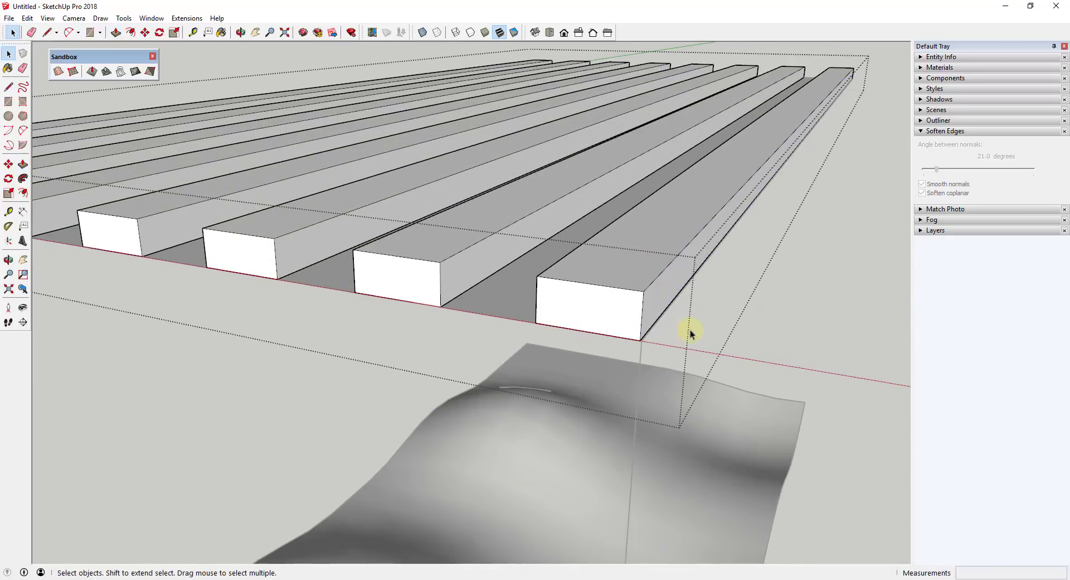
left_click(825, 340)
scroll(796, 313, "down", 3)
scroll(592, 303, "up", 3)
scroll(641, 291, "down", 6)
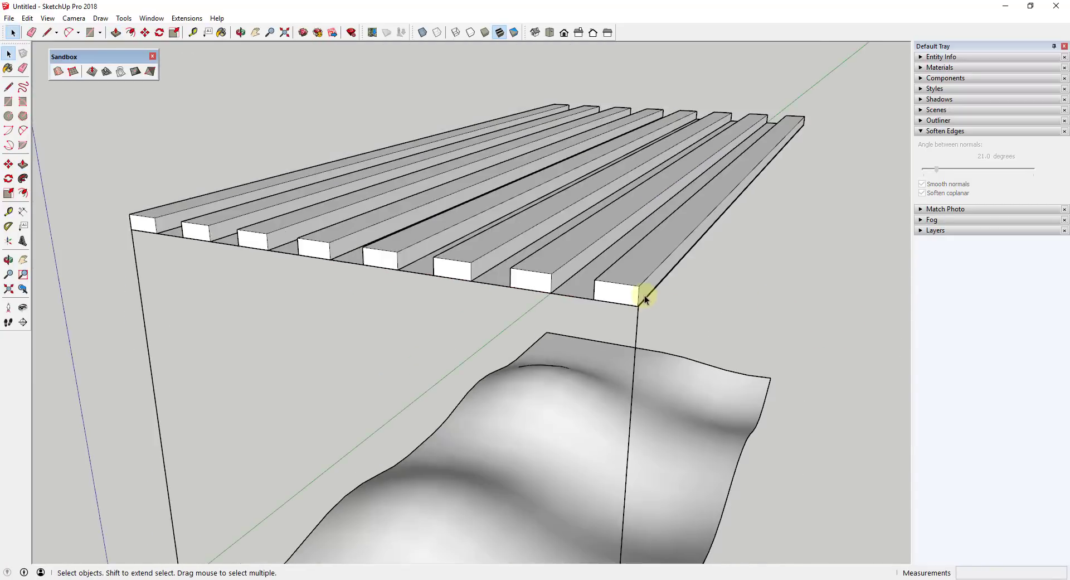
- Run Flowify on the bars group together with the setup group and check the bent bars from several angles
left_click(639, 295)
left_click(645, 336, "shift")
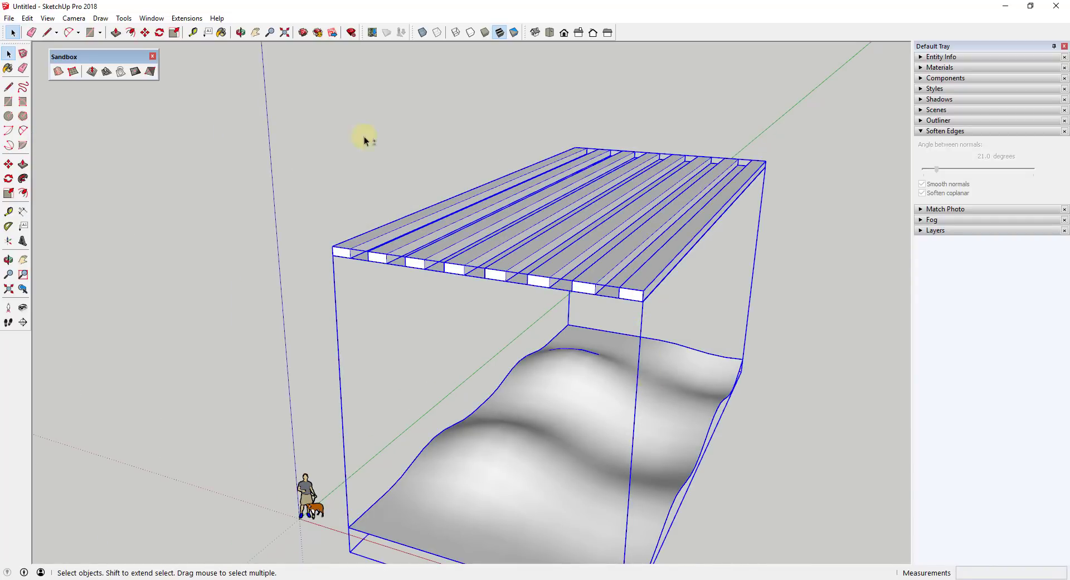
left_click(187, 18)
mouse_move(221, 261)
left_click(301, 256)
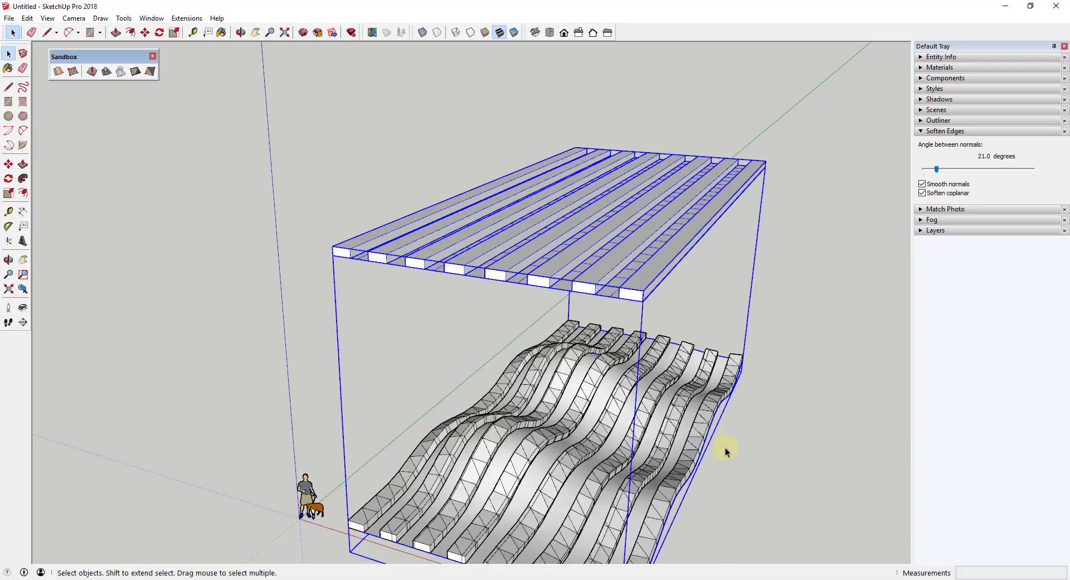
mouse_move(726, 451)
middle_mouse_down()
mouse_move(628, 341)
mouse_move(547, 302)
mouse_move(645, 377)
mouse_move(733, 425)
mouse_move(709, 442)
middle_mouse_up()
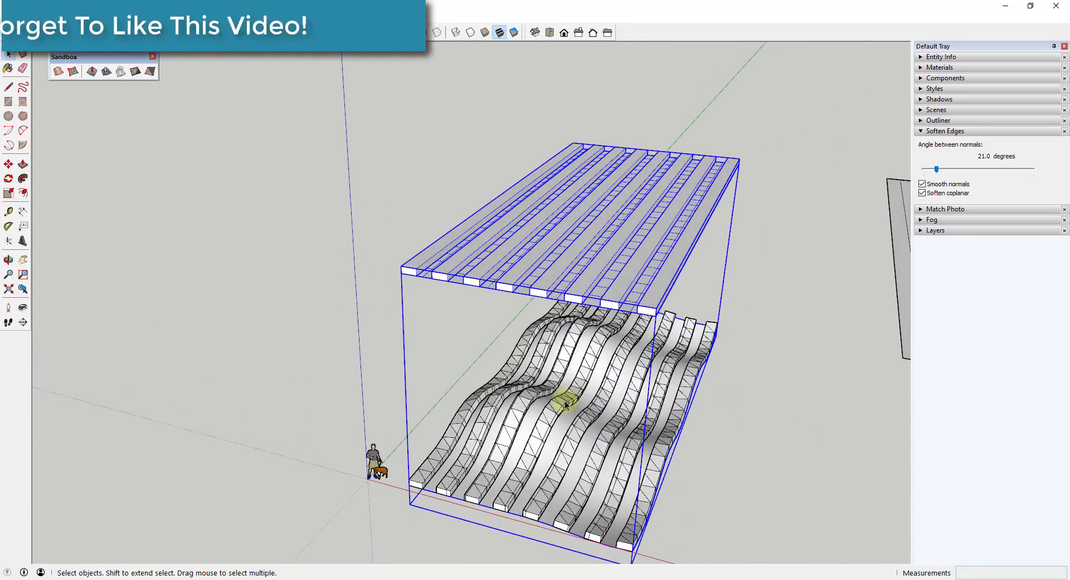
middle_click_drag(641, 296, 635, 273)
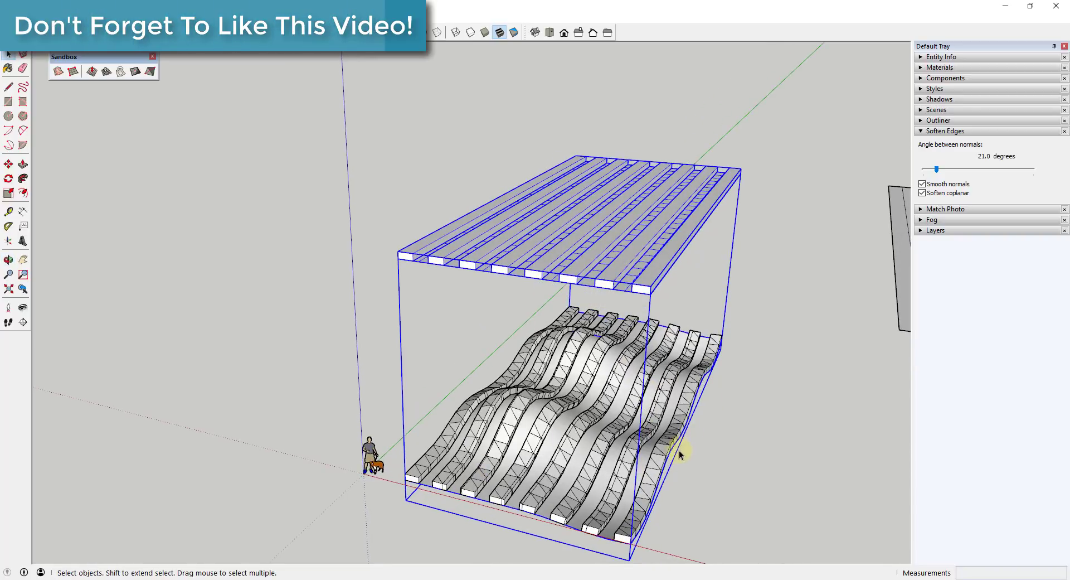
- Soften the edges of the bent bars group with a 21.9 degree angle between normals
left_click(580, 418)
middle_click_drag(685, 449, 644, 389)
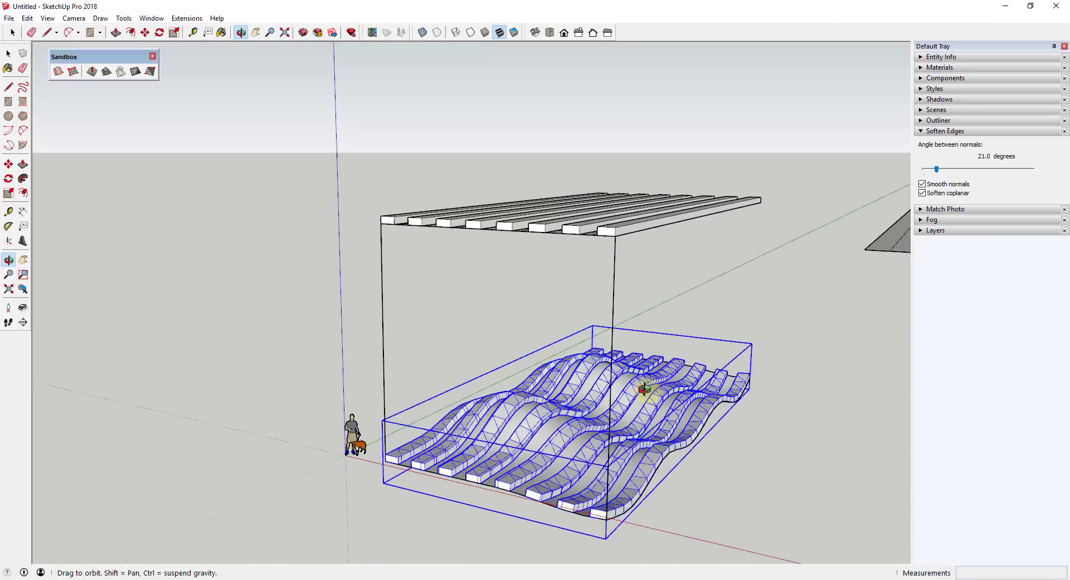
scroll(646, 462, "up", 3)
scroll(641, 390, "down", 3)
scroll(630, 315, "up", 3)
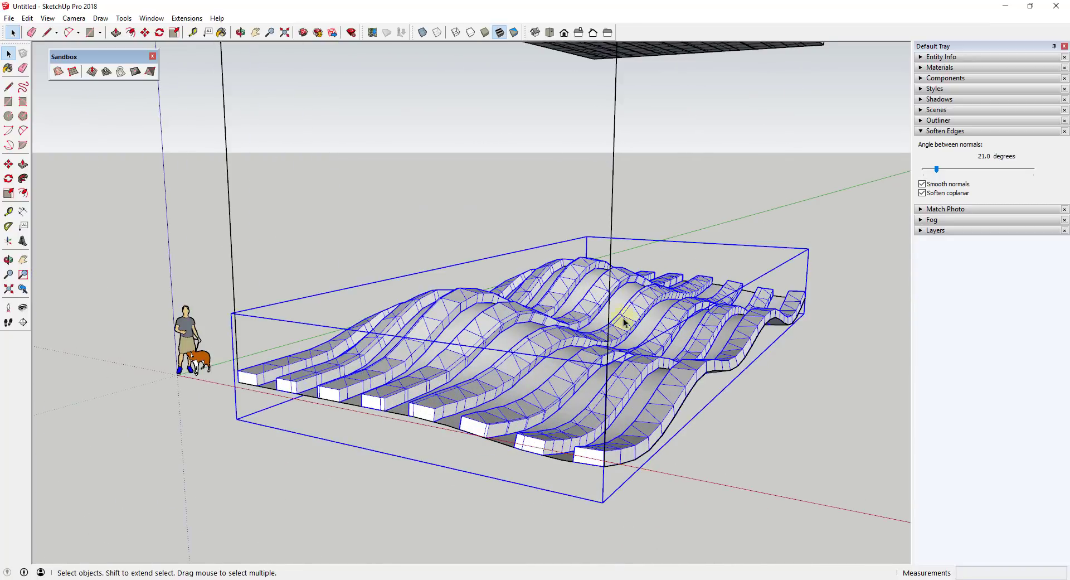
middle_click_drag(623, 322, 645, 370)
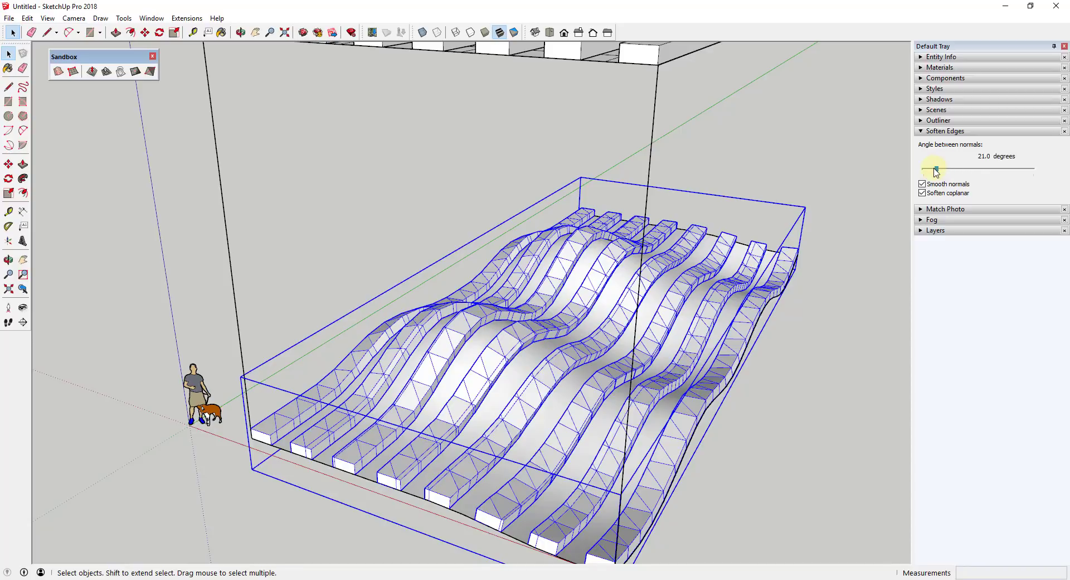
left_click_drag(937, 170, 938, 170)
left_click(547, 489)
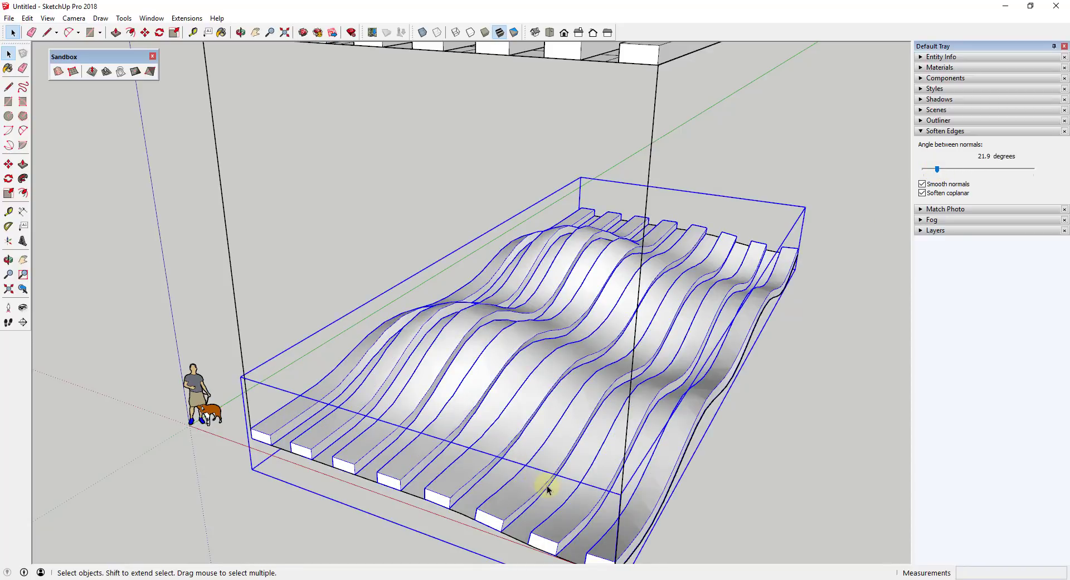
key("Escape")
- Hide the Flowify setup group and view the bent bars from below
scroll(568, 473, "down", 3)
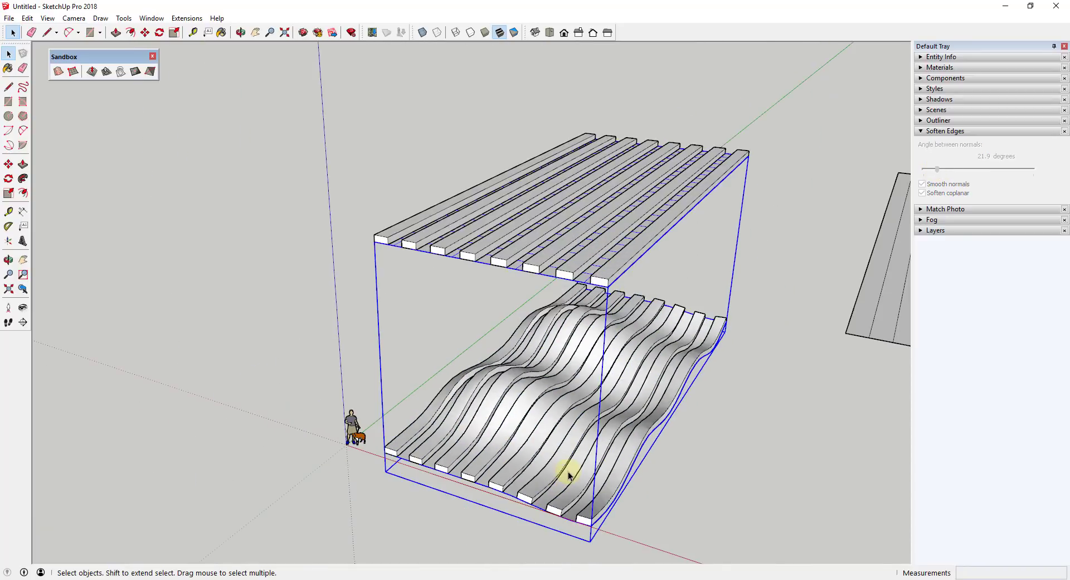
left_click(580, 262)
right_click(580, 245)
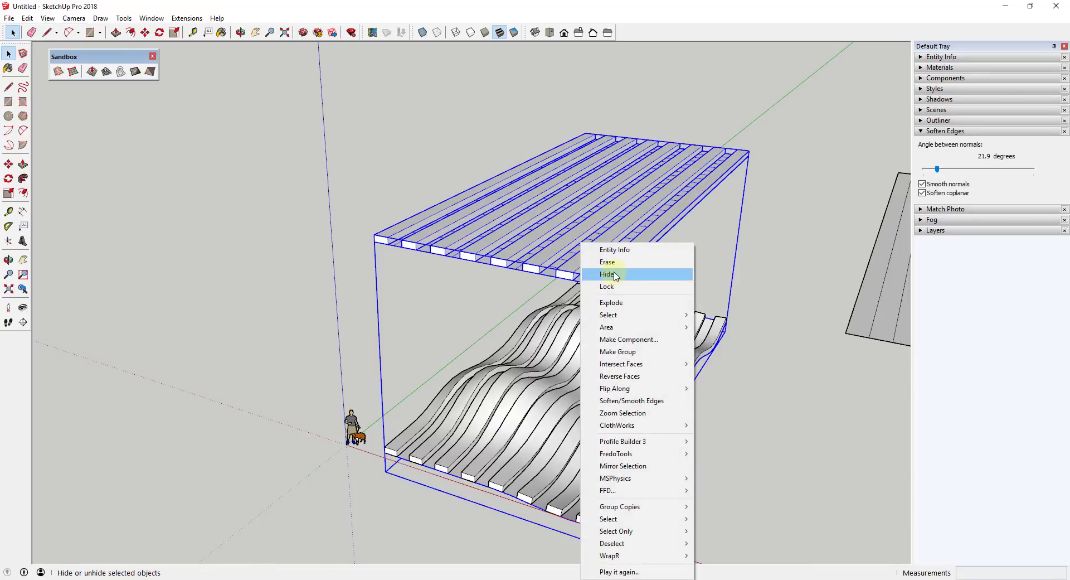
left_click(592, 275)
mouse_move(645, 374)
middle_mouse_down()
mouse_move(645, 400)
mouse_move(614, 406)
mouse_move(555, 479)
mouse_move(697, 411)
mouse_move(734, 475)
mouse_move(612, 487)
mouse_move(633, 425)
mouse_move(526, 457)
mouse_move(540, 370)
mouse_move(623, 231)
mouse_move(643, 242)
mouse_move(574, 351)
middle_mouse_up()
scroll(517, 461, "up", 2)
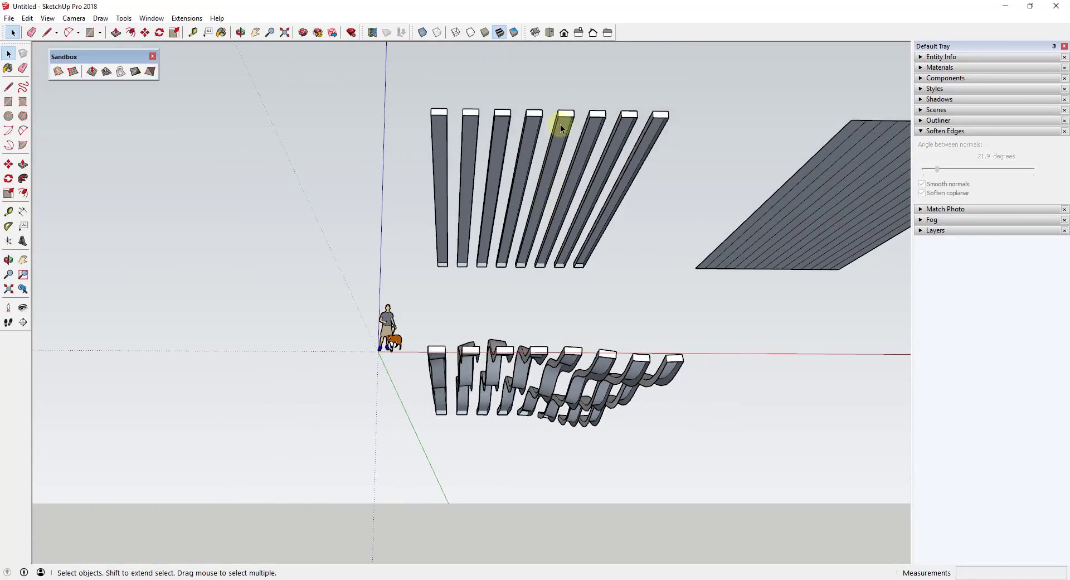
- Undo back to before the last Flowify run and hide the setup group so only the flat bars remain
scroll(532, 233, "up", 1)
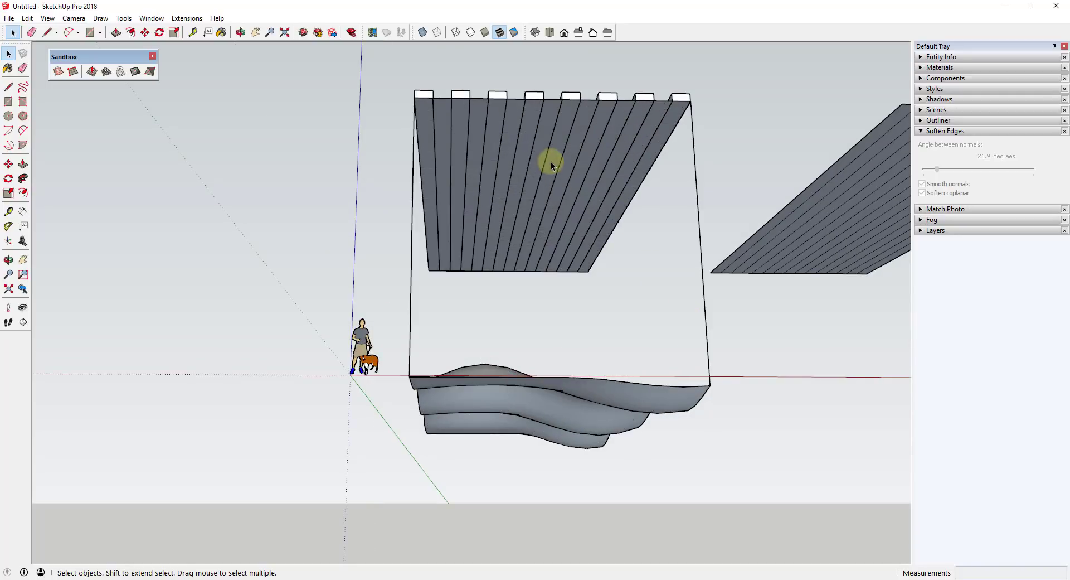
right_click(571, 152)
left_click(604, 180)
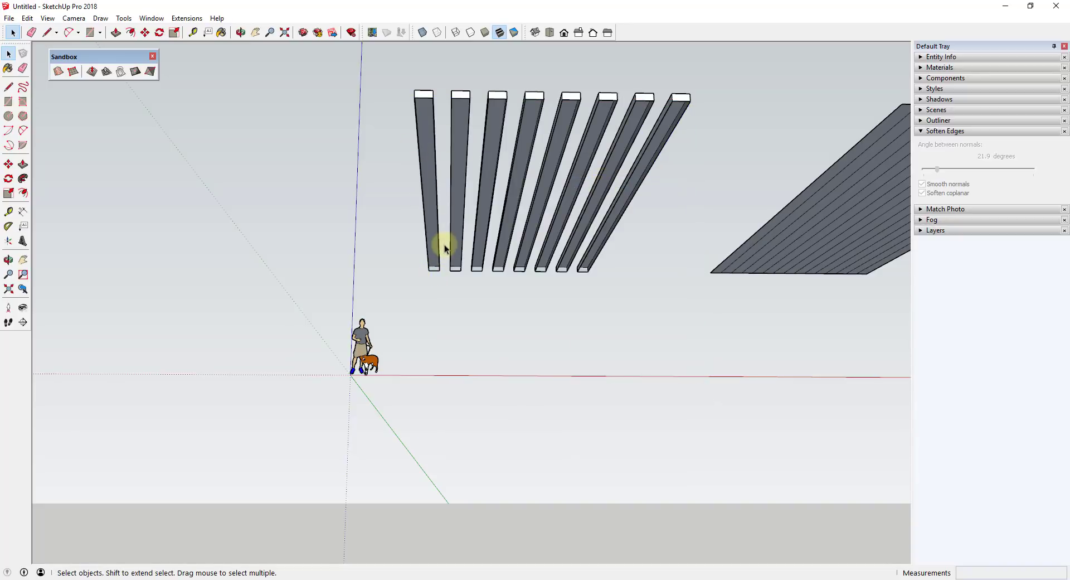
key("l")
scroll(429, 111, "up", 3)
left_click(405, 78)
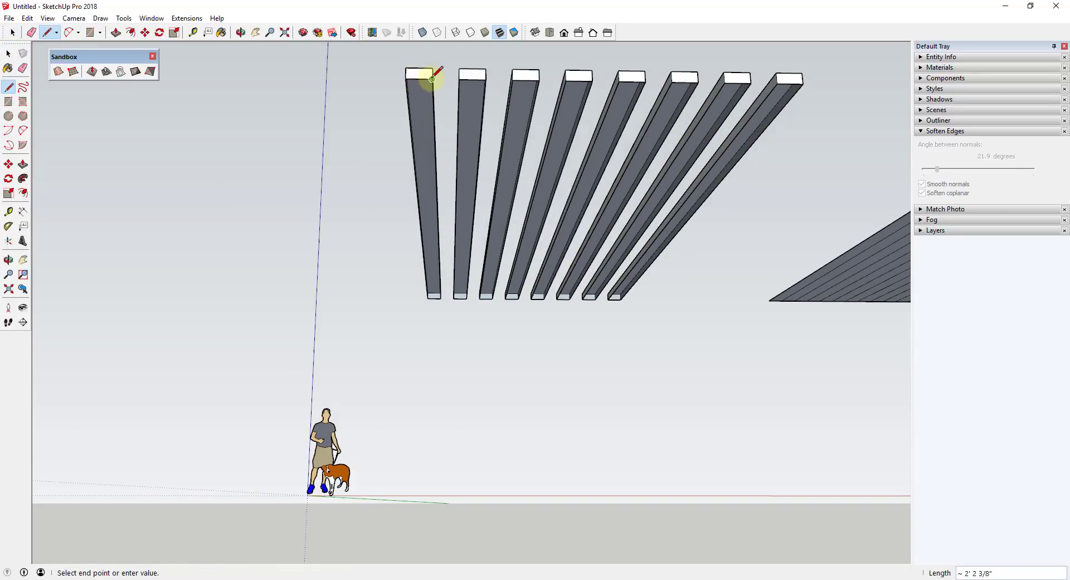
key("space")
- Inside the bars group, draw a line along the first bar's bottom edge to close its open underside with a face
double_click(453, 231)
key("l")
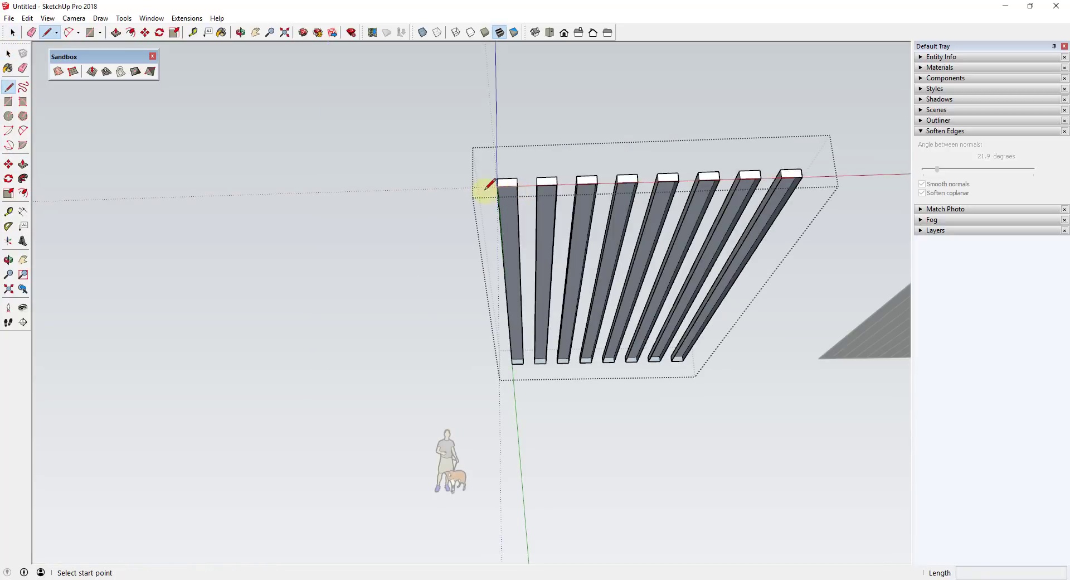
left_click(498, 186)
key("Escape")
key("space")
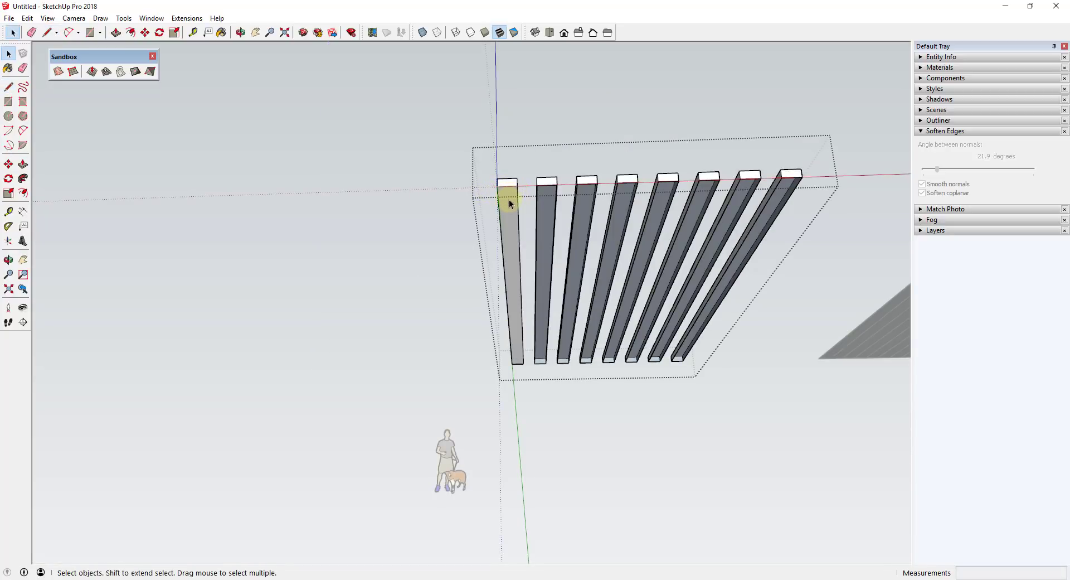
- Copy the first bar's bottom face onto the second bar, array it across the remaining bars, and leave the group
left_click(509, 200)
key("m")
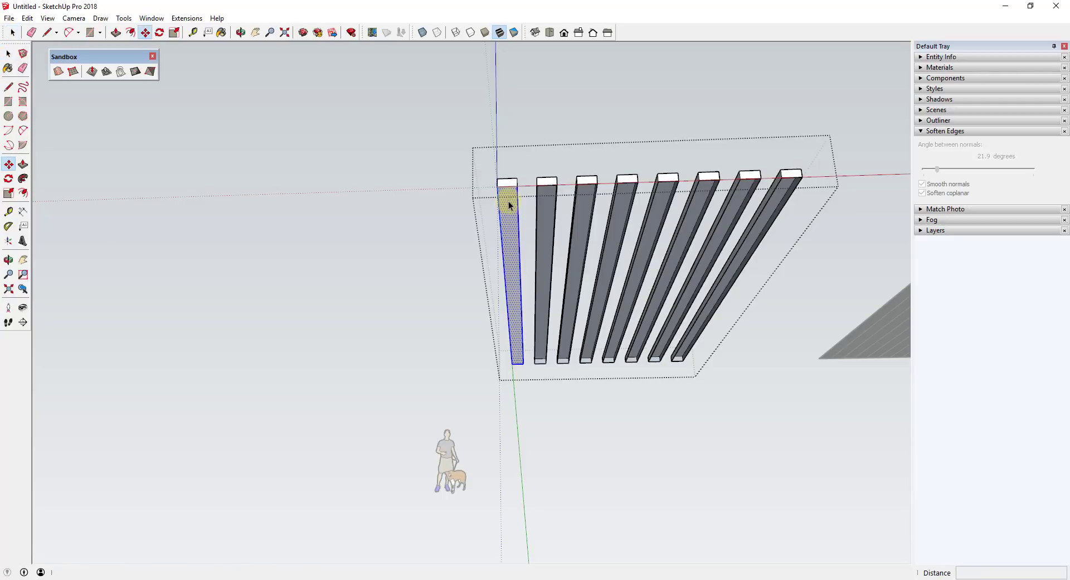
left_click(497, 186)
key("ctrl")
left_click(542, 185)
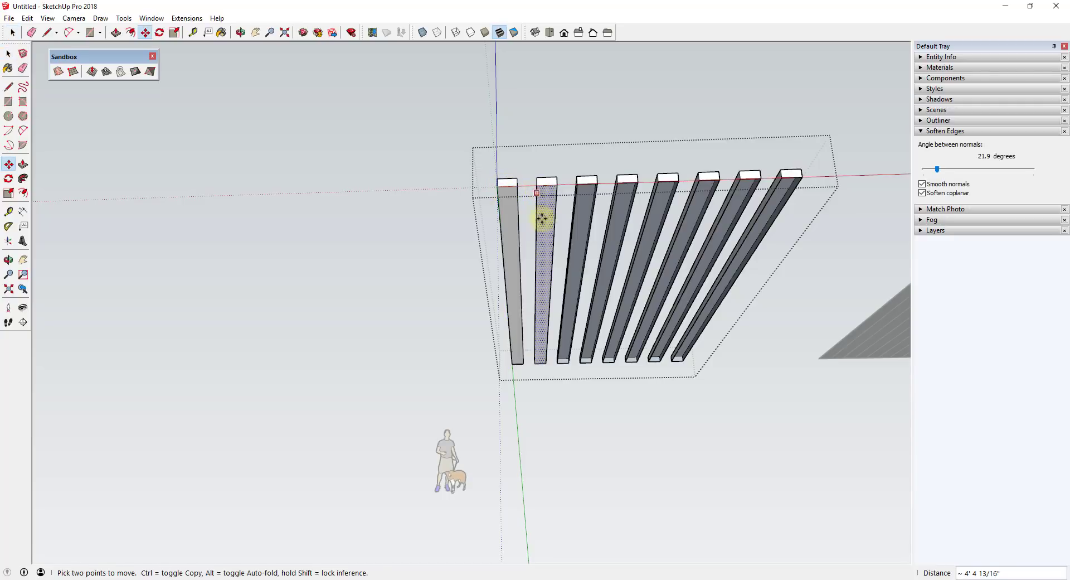
type("*10")
key("Return")
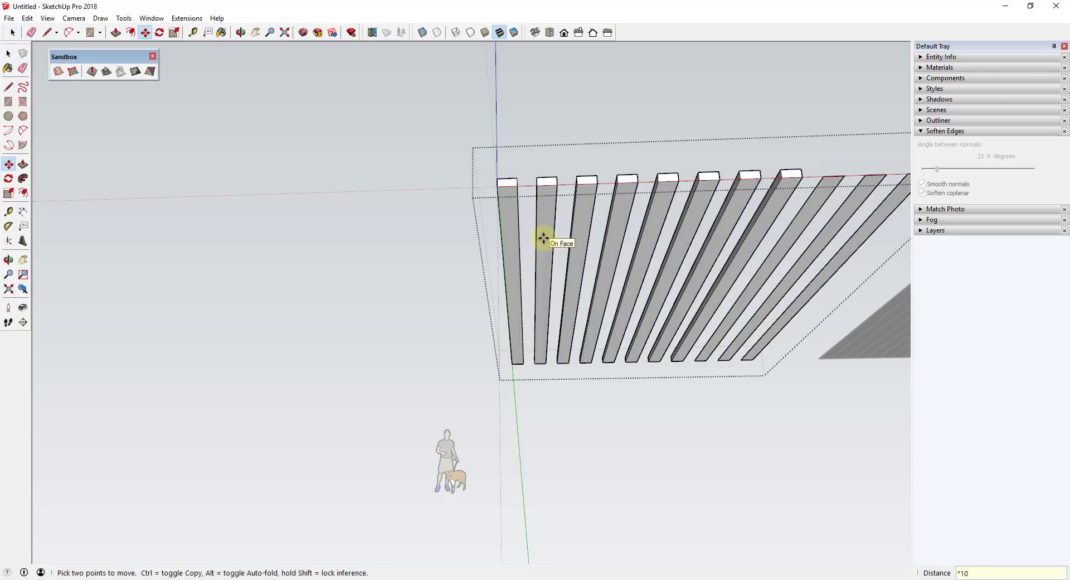
type("*8")
key("Return")
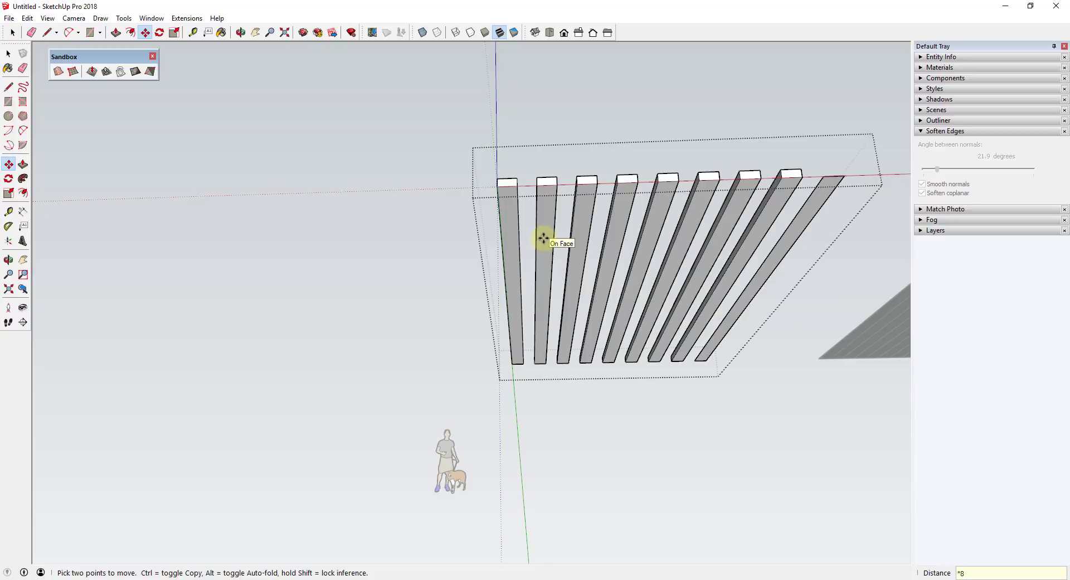
key("space")
middle_click_drag(566, 328, 712, 373)
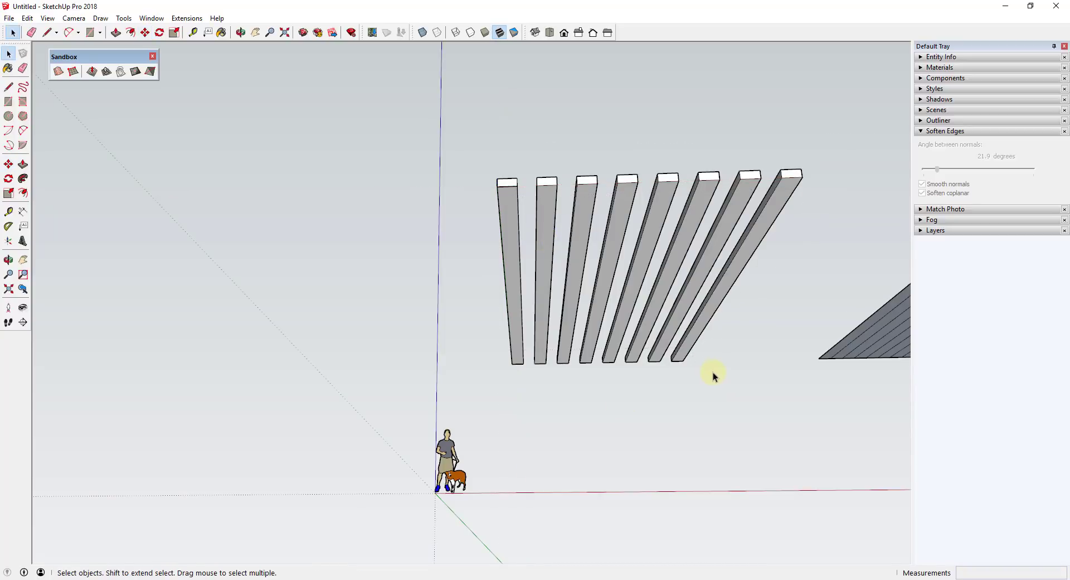
- Unhide all hidden objects to bring back the Flowify setup and the wavy surface
key("o")
left_click_drag(712, 373, 556, 261)
key("space")
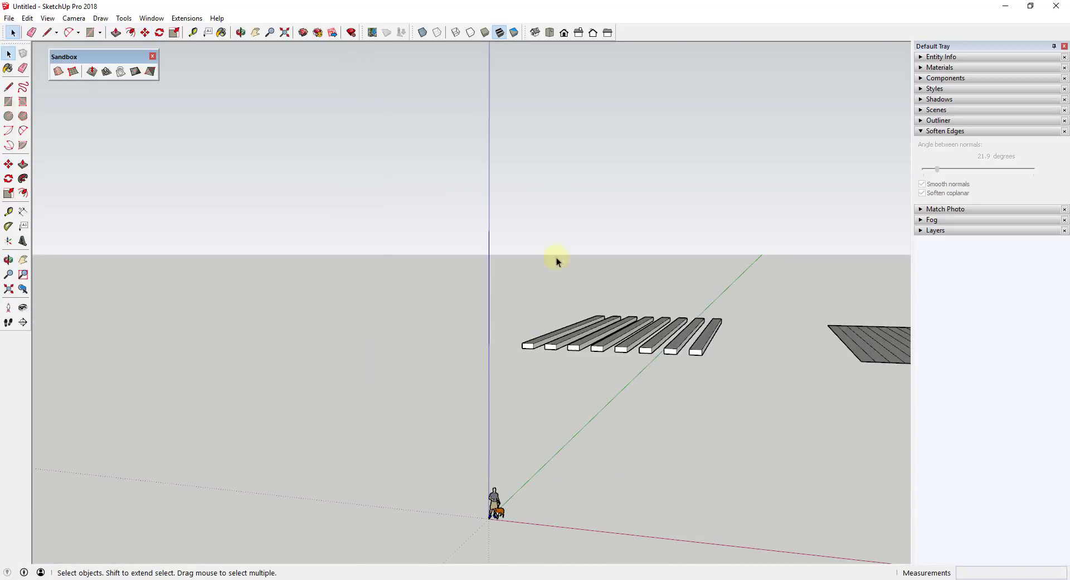
left_click(27, 18)
mouse_move(56, 177)
left_click(257, 202)
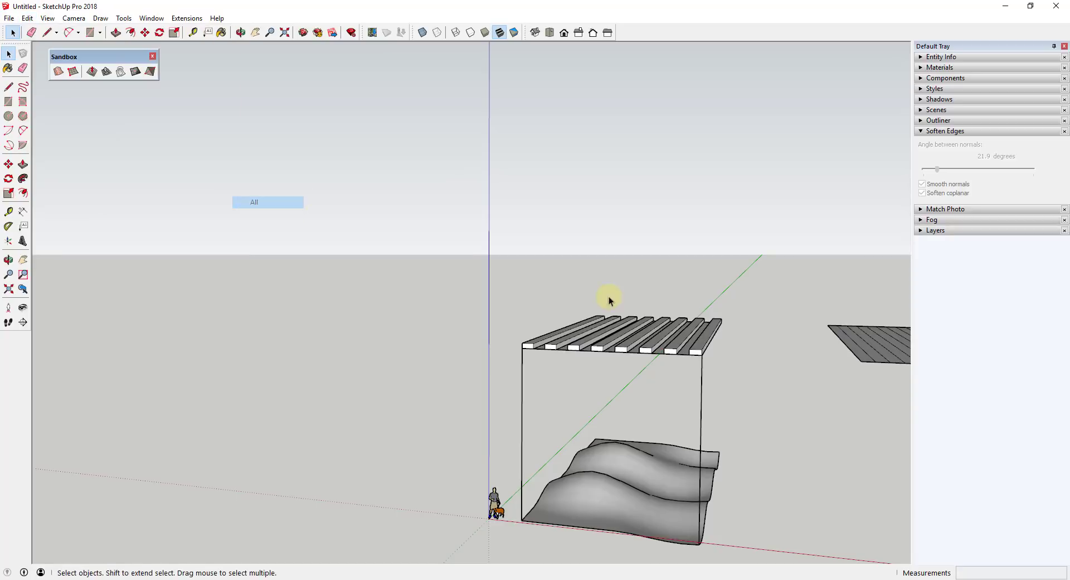
- Run Flowify on the closed bars group and the setup group to bend the bars onto the wavy surface
left_click(657, 348)
left_click(653, 488, "shift")
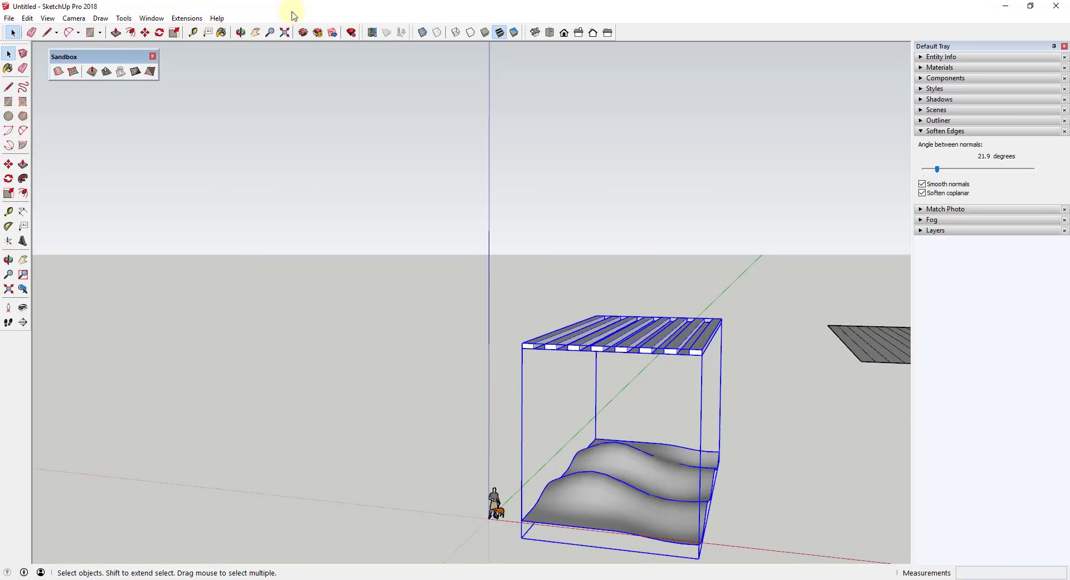
left_click(184, 18)
mouse_move(205, 256)
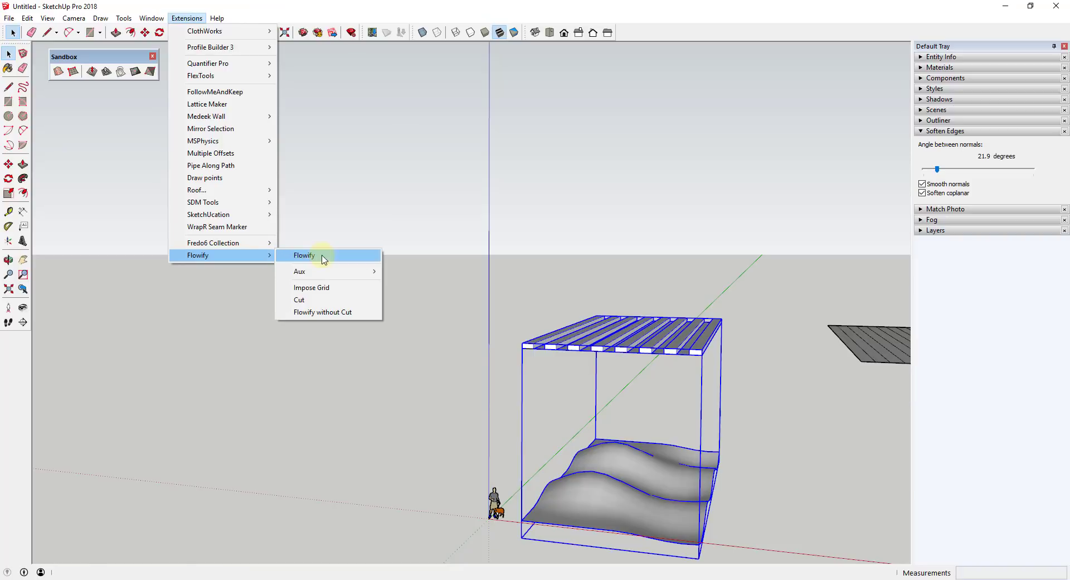
left_click(323, 256)
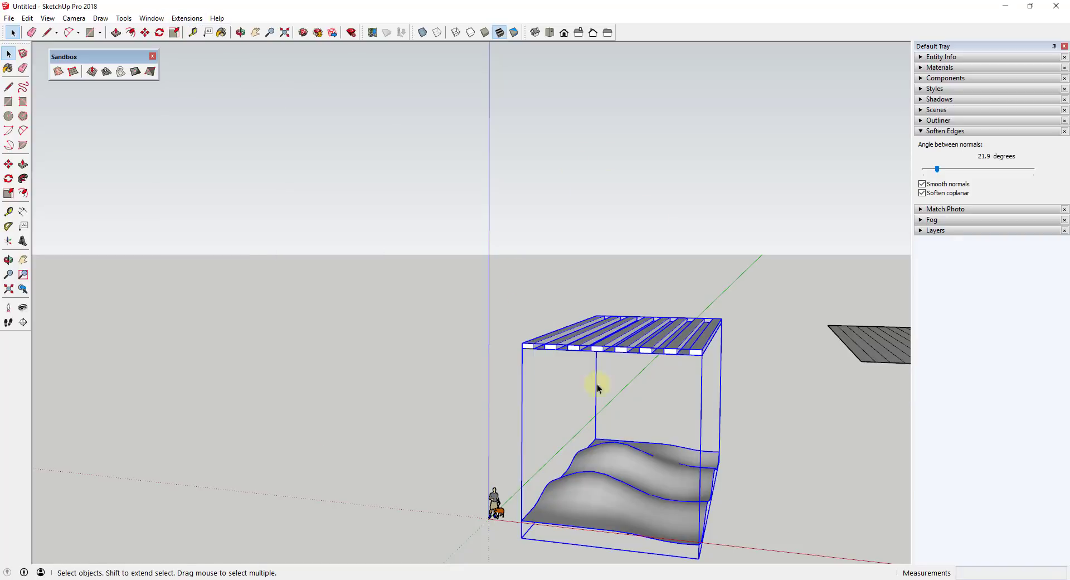
scroll(708, 394, "down", 3)
scroll(650, 488, "up", 5)
- Hide the Flowify setup group, leaving the flat bars and the bent bars on view
right_click(624, 470)
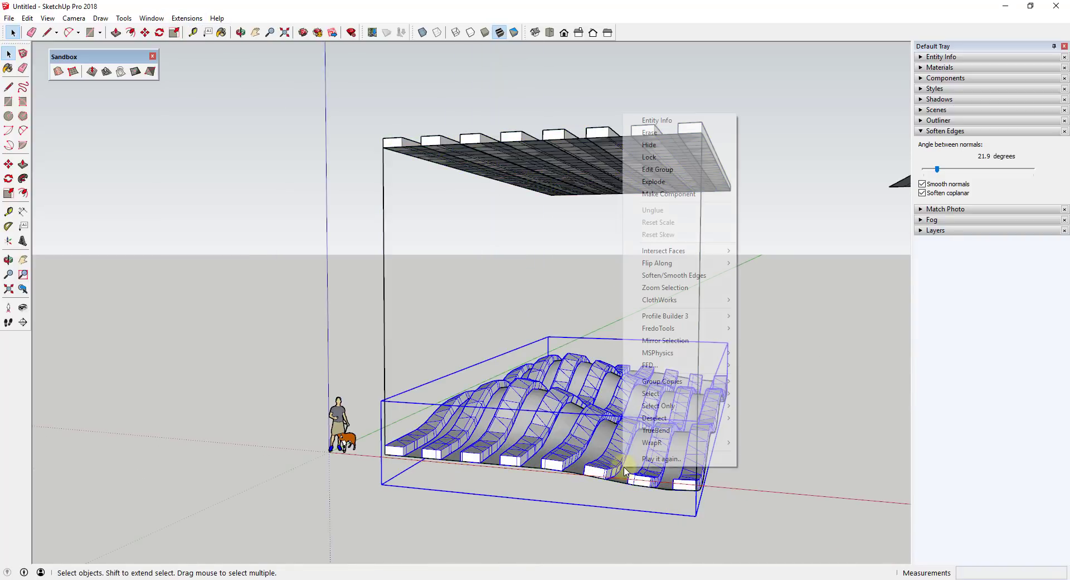
right_click(617, 480)
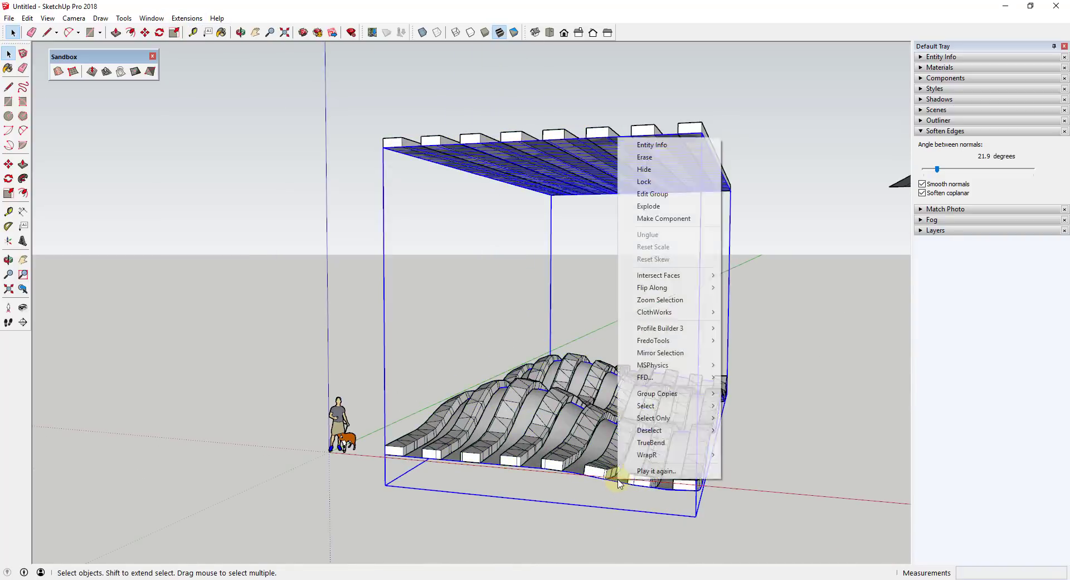
left_click(647, 169)
middle_click_drag(662, 382, 627, 433)
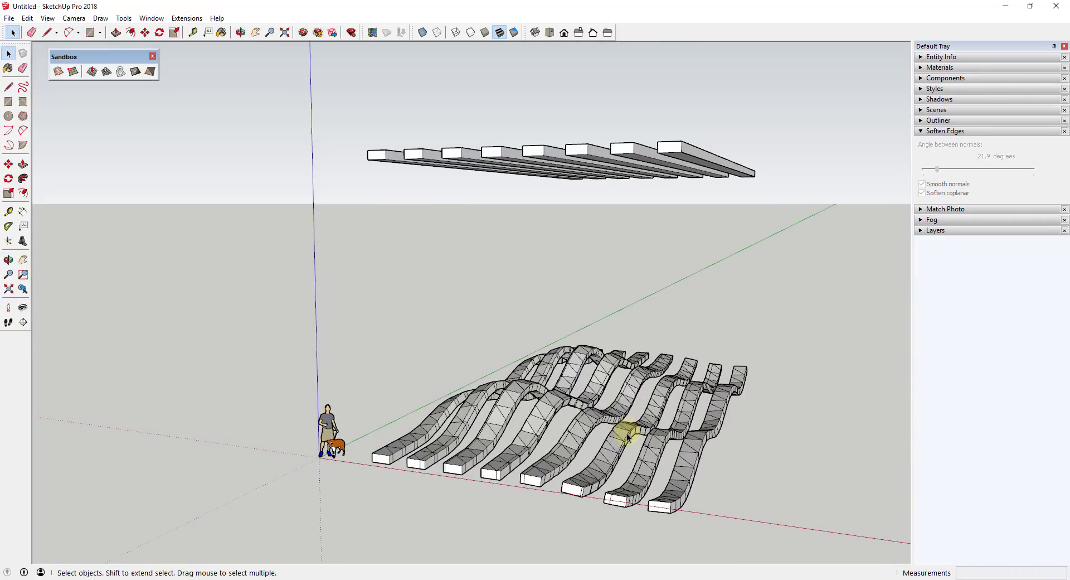
- Soften the bent bars group at 21.0 degrees between normals, with smooth normals and soften coplanar enabled
left_click(627, 433)
left_click(764, 403)
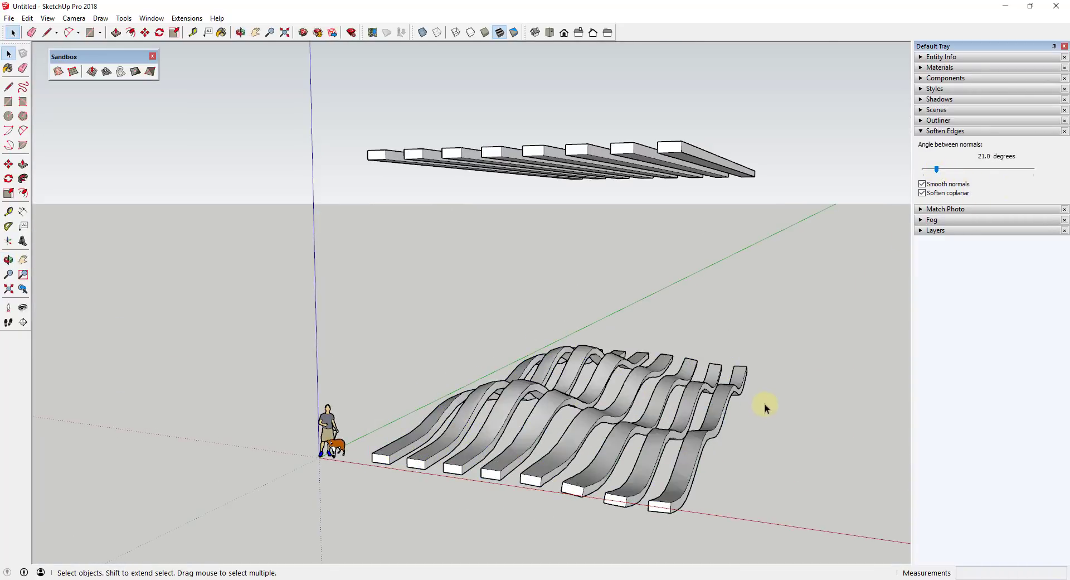
mouse_move(765, 404)
middle_mouse_down()
mouse_move(781, 415)
mouse_move(684, 422)
middle_mouse_up()
scroll(616, 341, "down", 3)
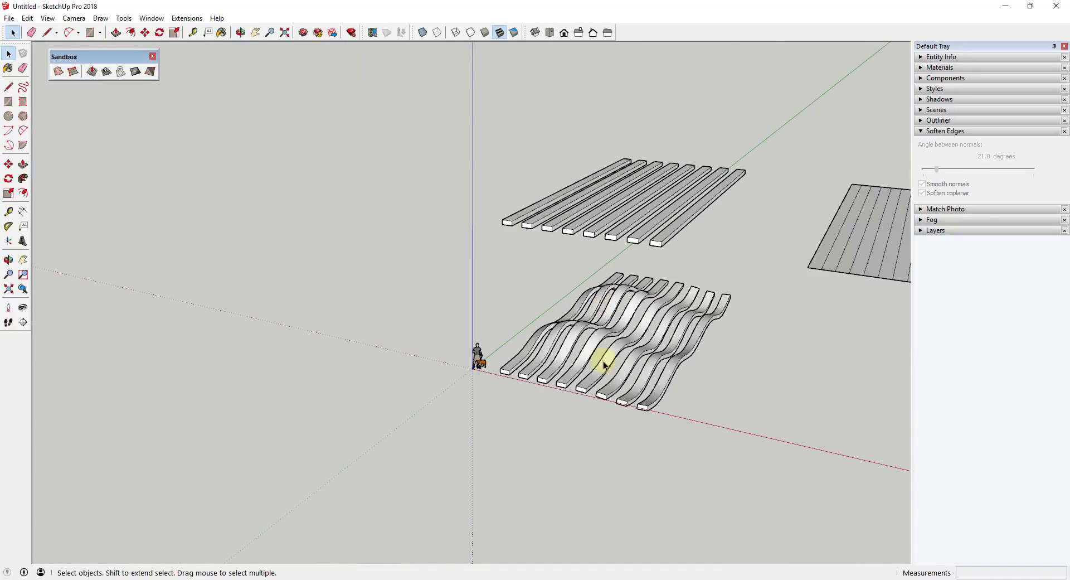
middle_click_drag(604, 358, 591, 332)
scroll(697, 301, "down", 3)
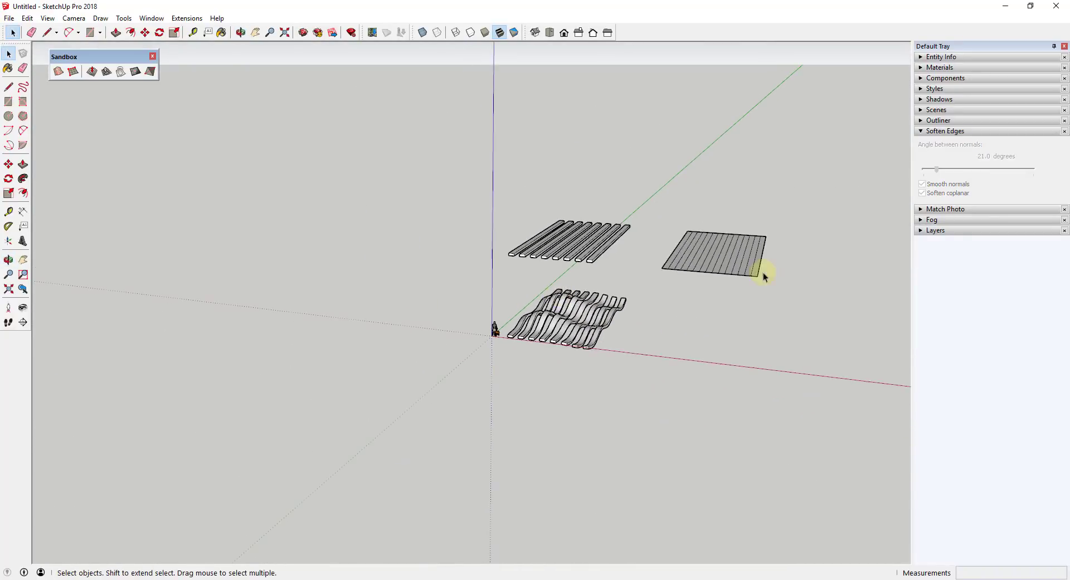
- Divide the outer long edge of the flat striped sheet into 20 equal segments
middle_click_drag(759, 270, 596, 303)
scroll(599, 301, "up", 3)
middle_click_drag(642, 349, 602, 349)
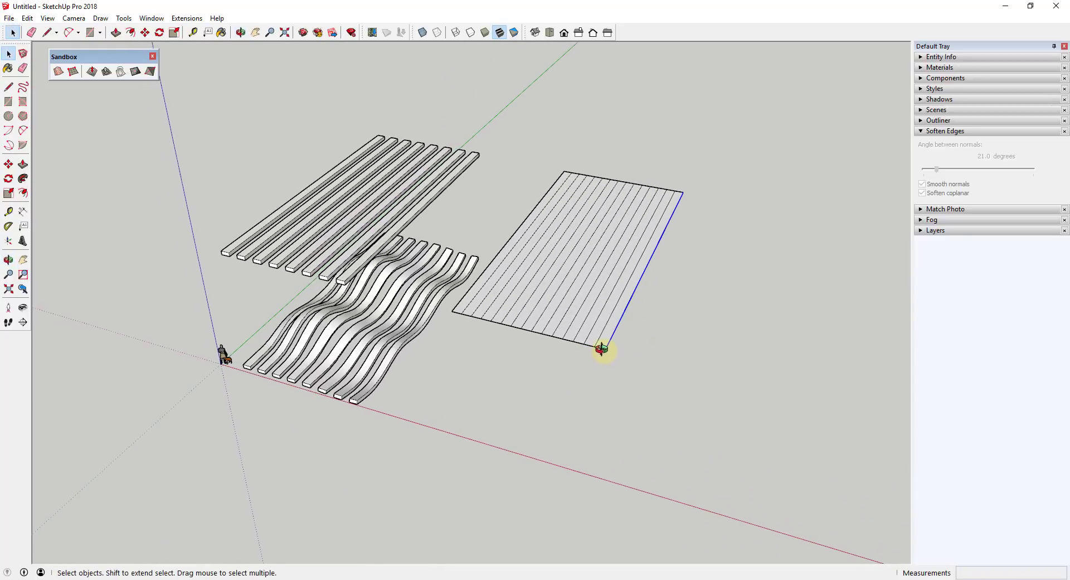
middle_click_drag(659, 379, 456, 378)
right_click(490, 370)
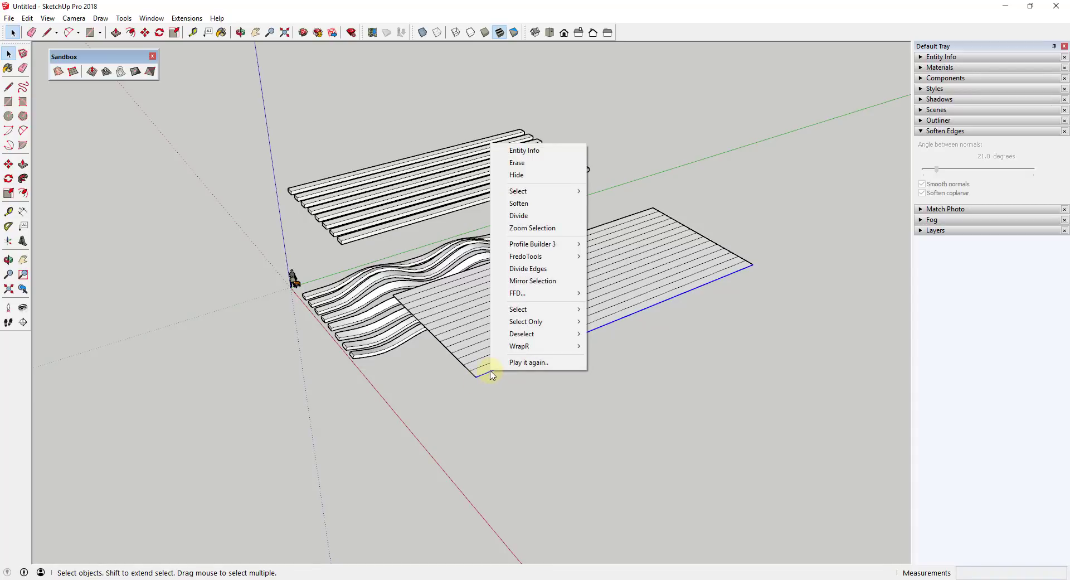
left_click(518, 216)
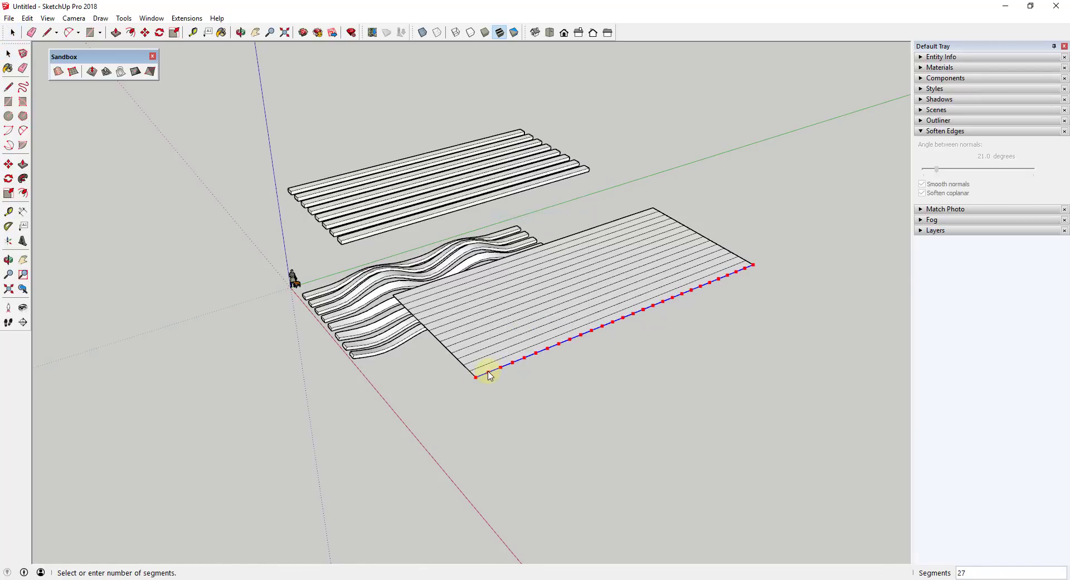
type("20")
key("Return")
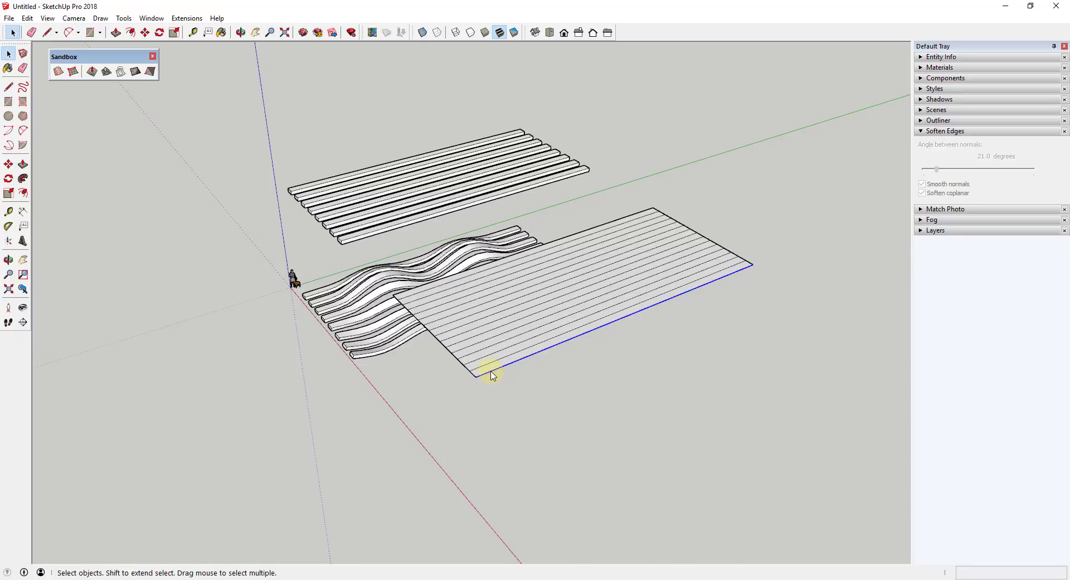
- Draw two lines across the striped sheet from the first two division points, parallel to its short edge
key("l")
left_click(492, 370)
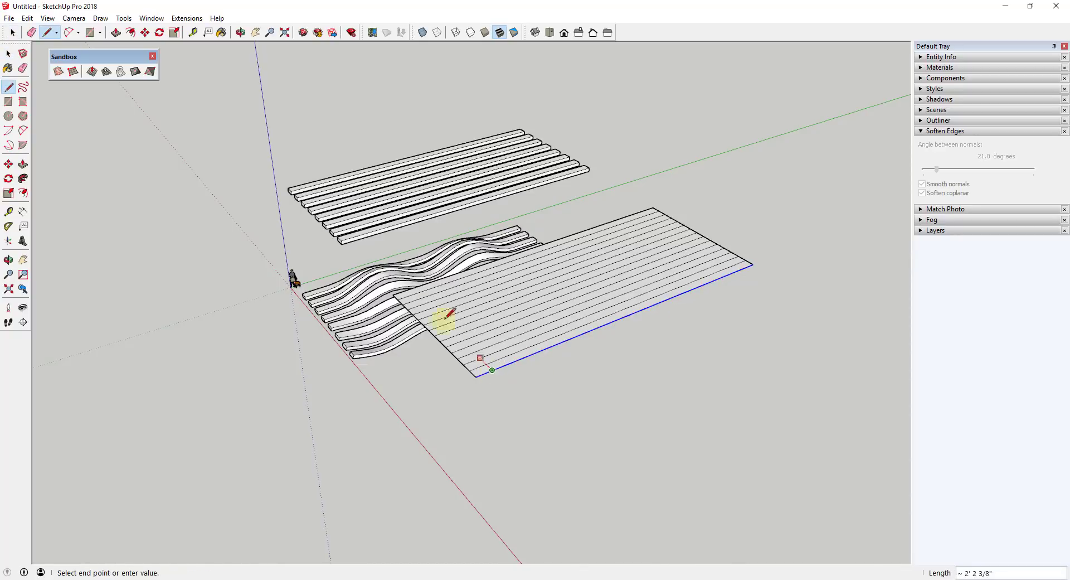
left_click(409, 289)
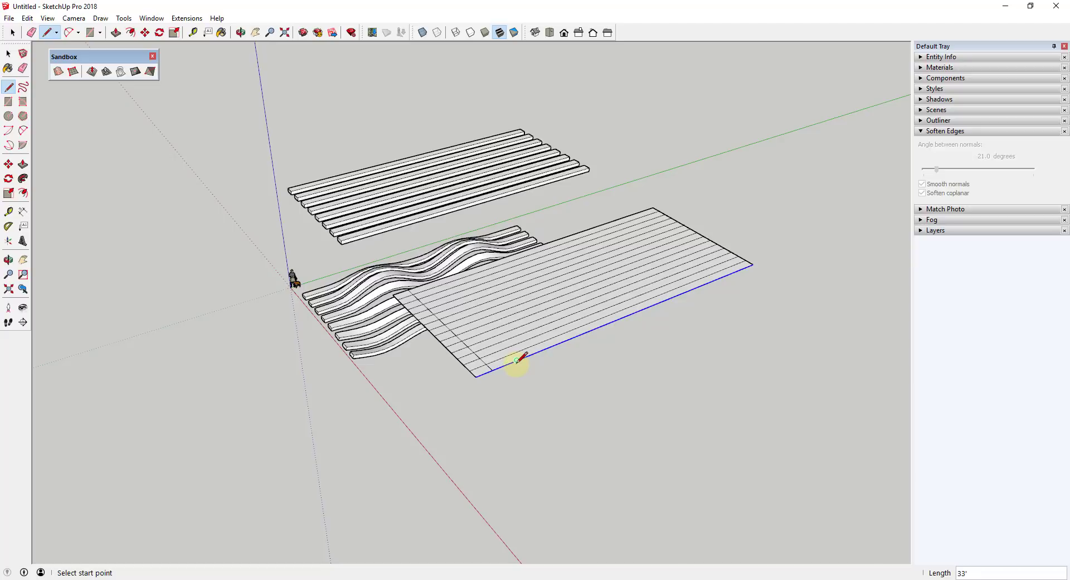
left_click(509, 363)
key("space")
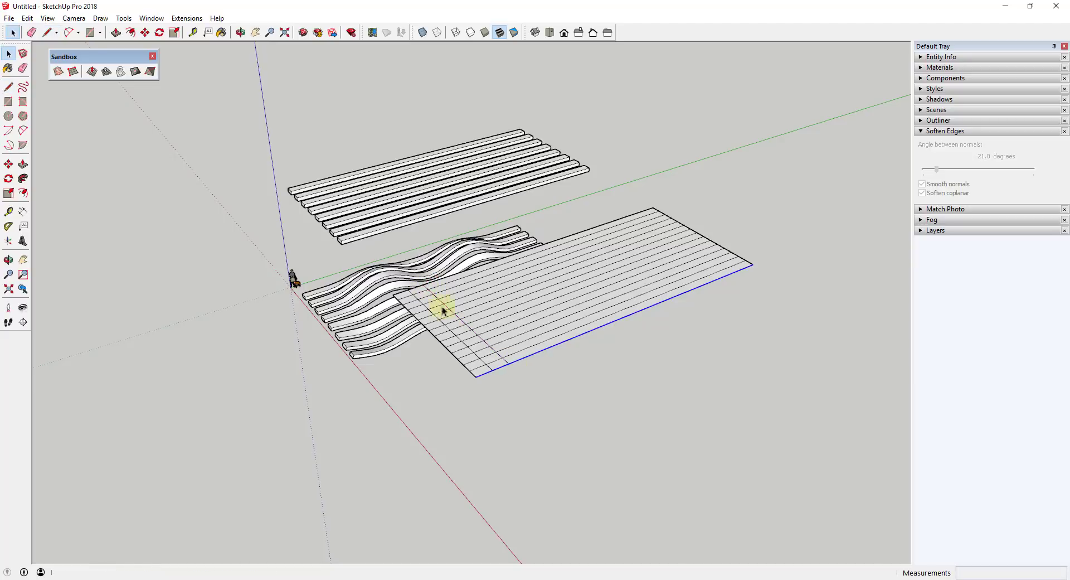
- Push/Pull alternating cells in the sheet's first two rows up by 1' in a checkerboard pattern
mouse_move(443, 306)
middle_mouse_down()
mouse_move(429, 306)
mouse_move(609, 304)
mouse_move(451, 315)
middle_mouse_up()
key("p")
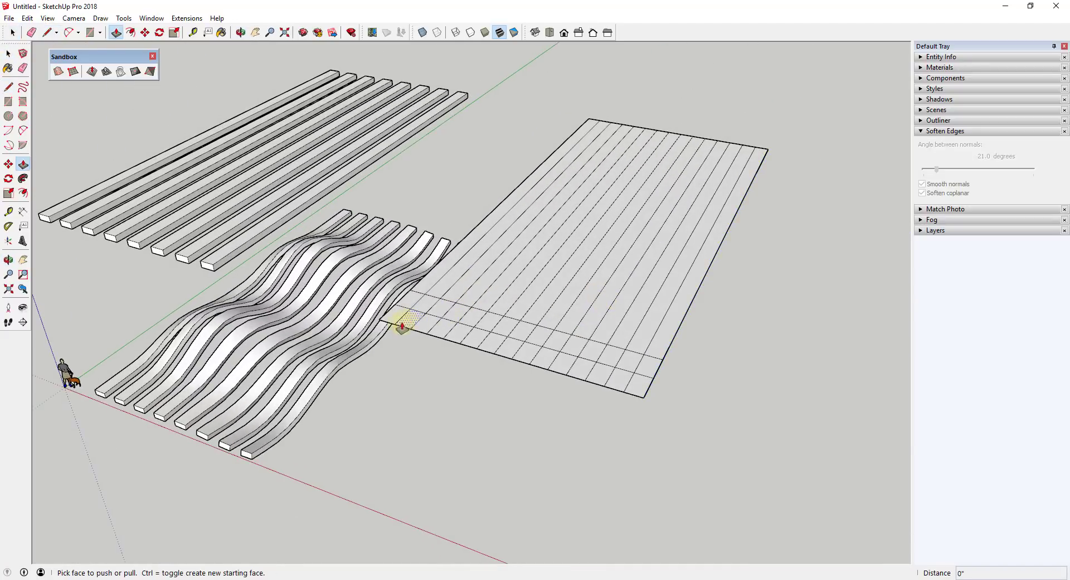
left_click_drag(393, 325, 393, 316)
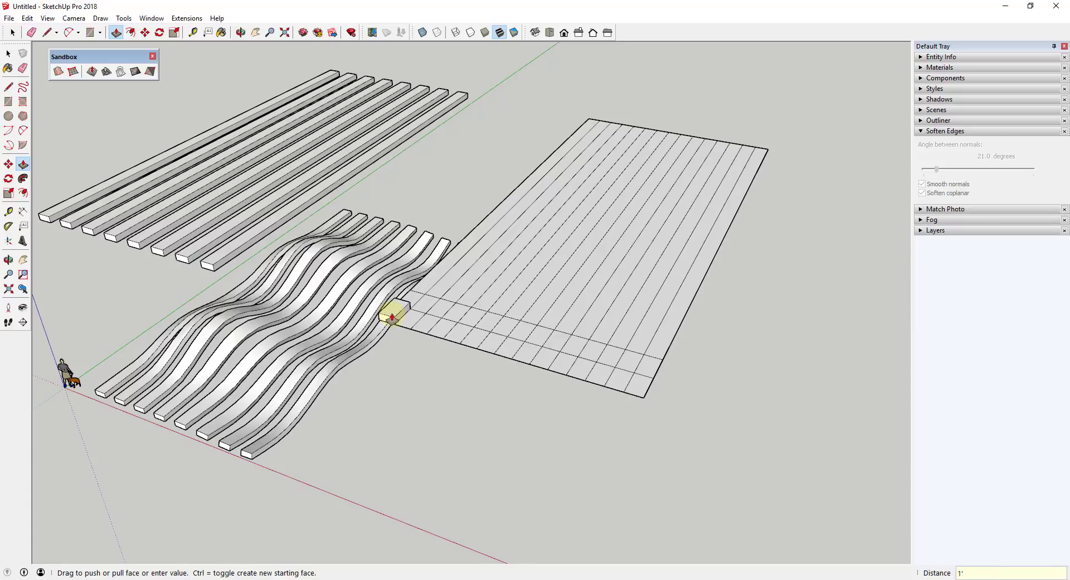
key("Return")
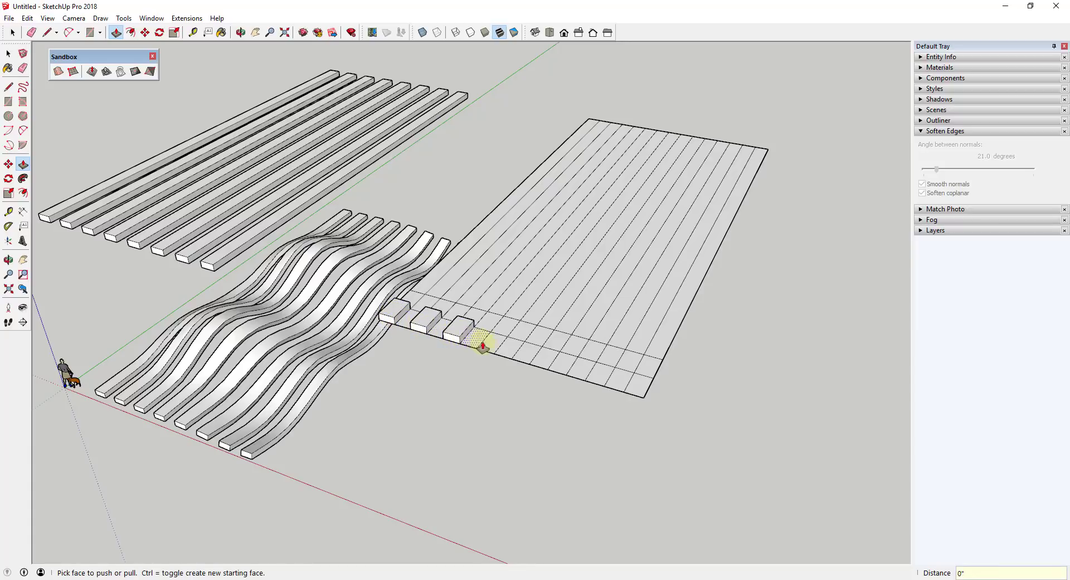
double_click(484, 344)
double_click(521, 353)
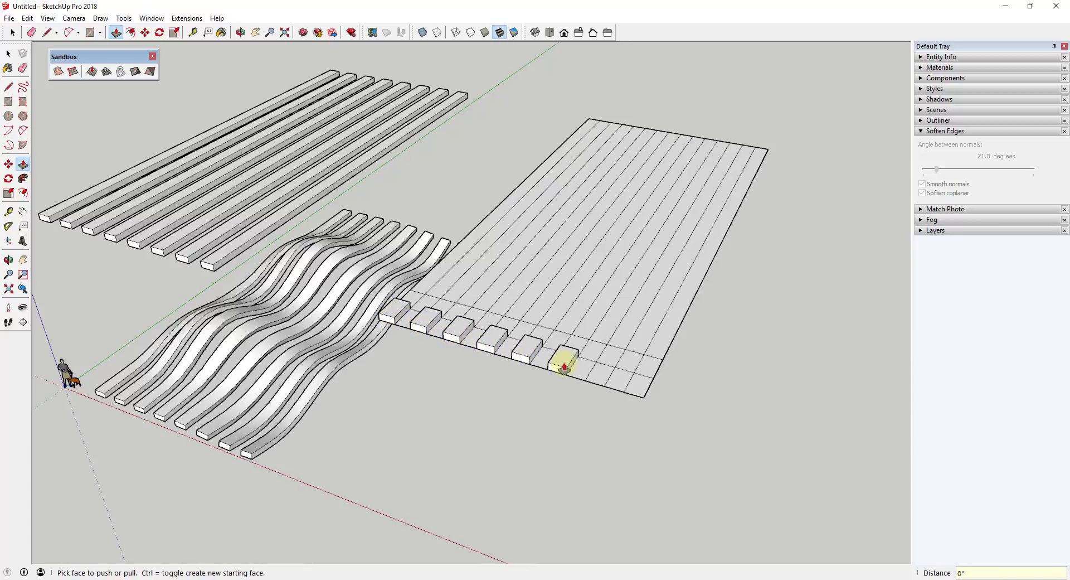
double_click(604, 378)
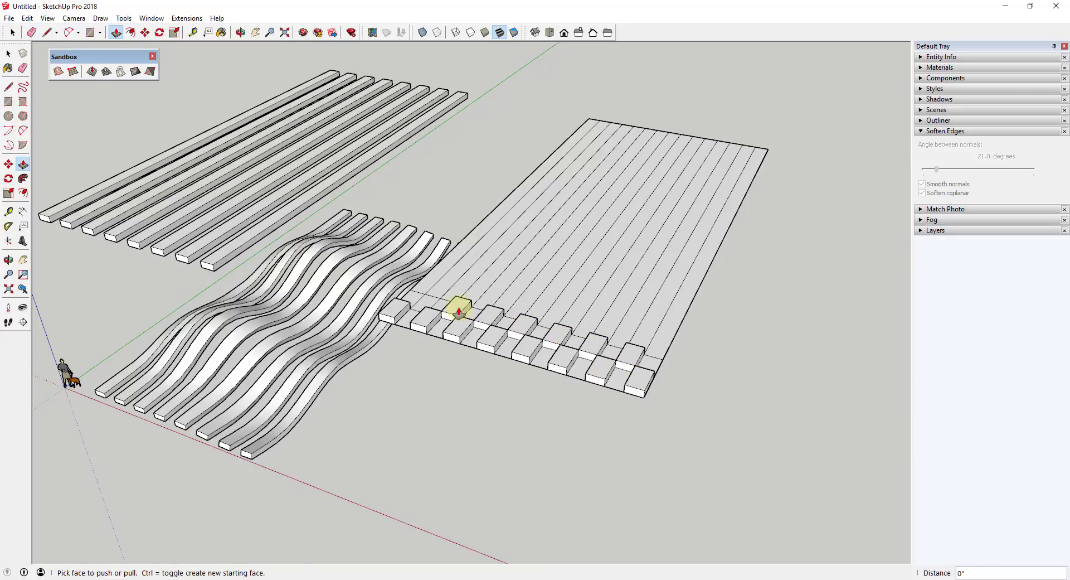
- Copy the two rows of checkered blocks along the sheet so the copy adjoins the original rows
mouse_move(453, 311)
middle_mouse_down()
mouse_move(474, 454)
mouse_move(487, 430)
mouse_move(407, 346)
middle_mouse_up()
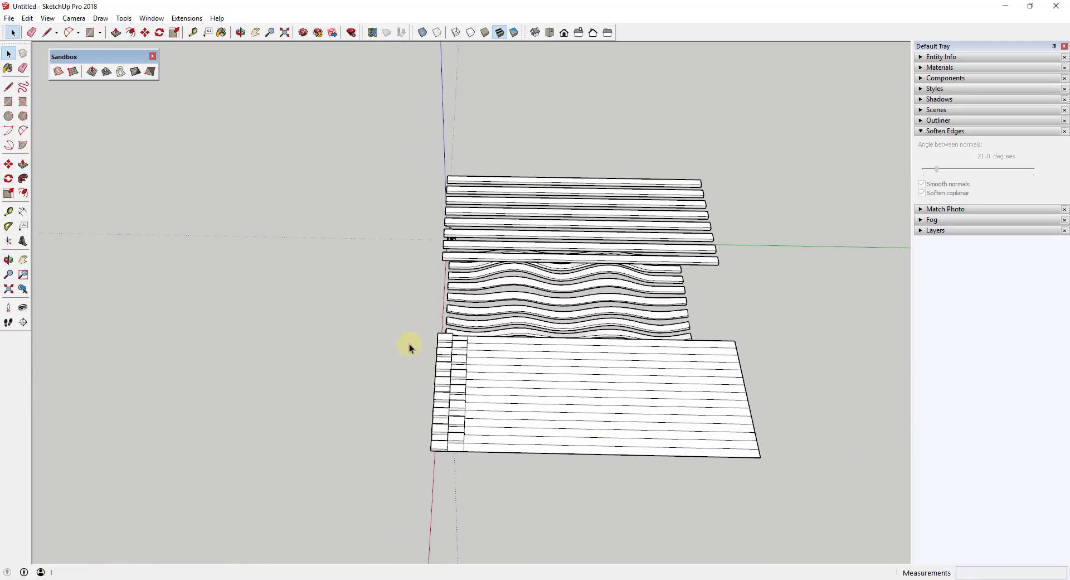
left_click_drag(401, 316, 463, 450)
key("m")
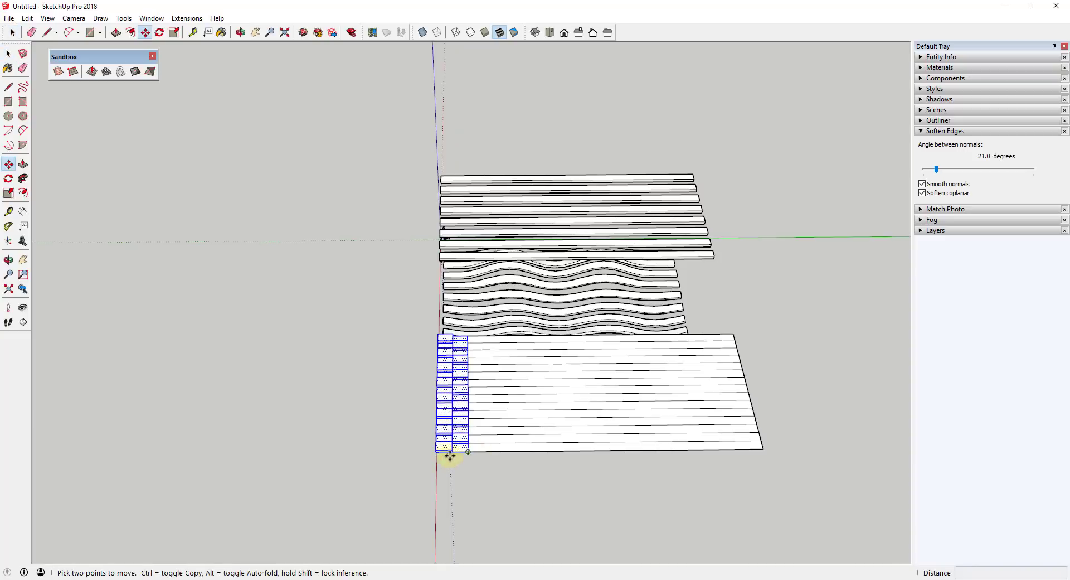
scroll(443, 456, "up", 3)
left_click(433, 453)
key("ctrl")
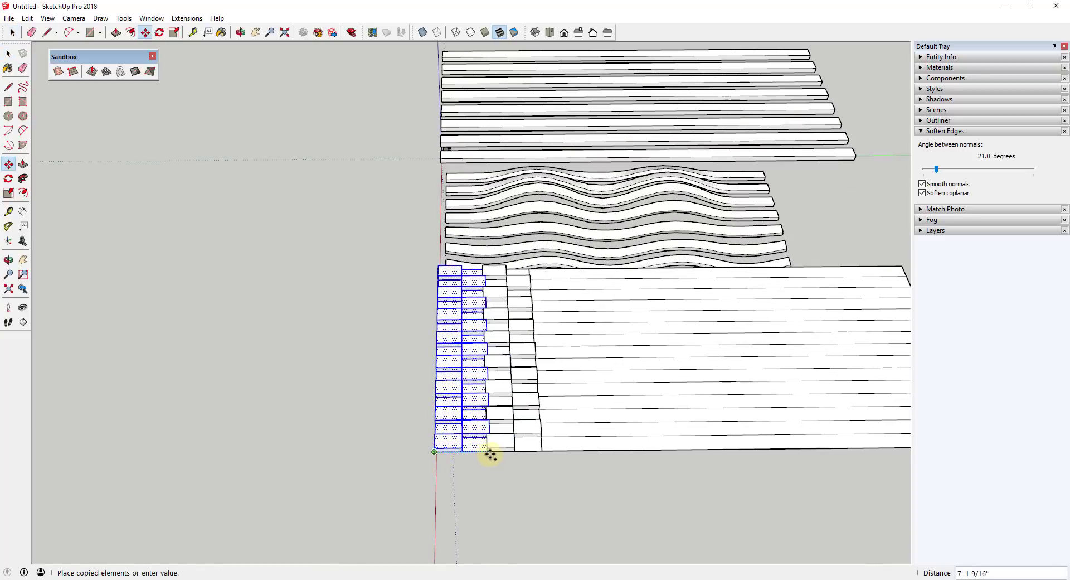
left_click(492, 453)
- Array the copied pair of block rows along the sheet, adjusting the number of copies to 9
middle_click_drag(424, 379, 603, 332)
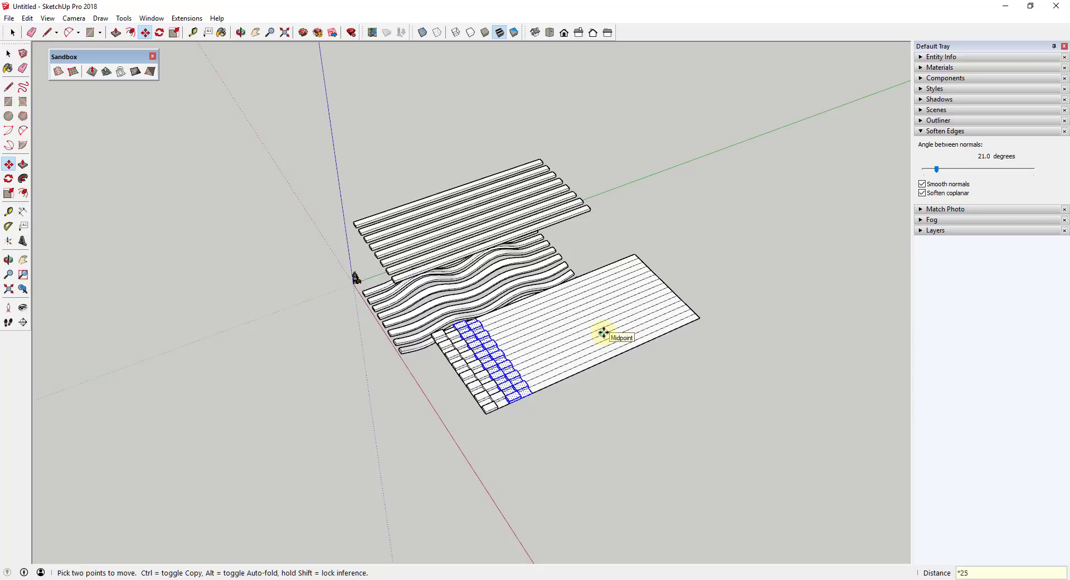
type("*25")
key("Return")
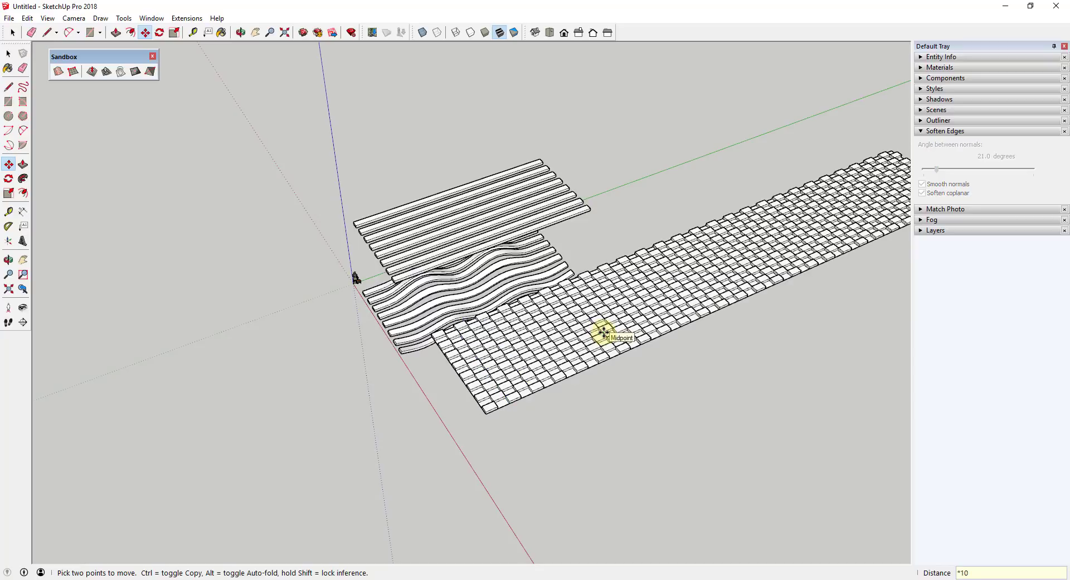
key("Return")
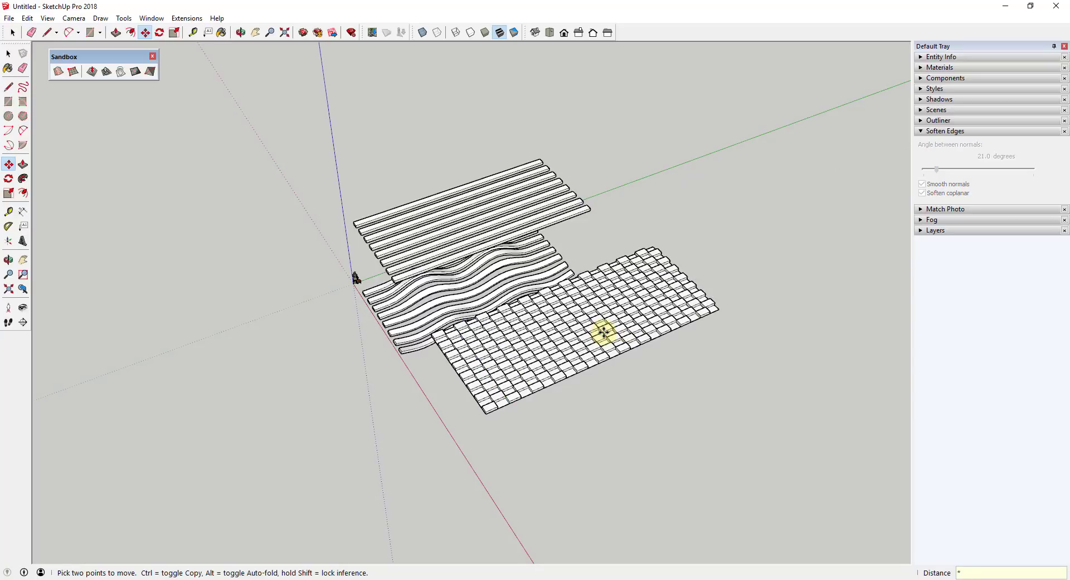
type("*5")
key("Return")
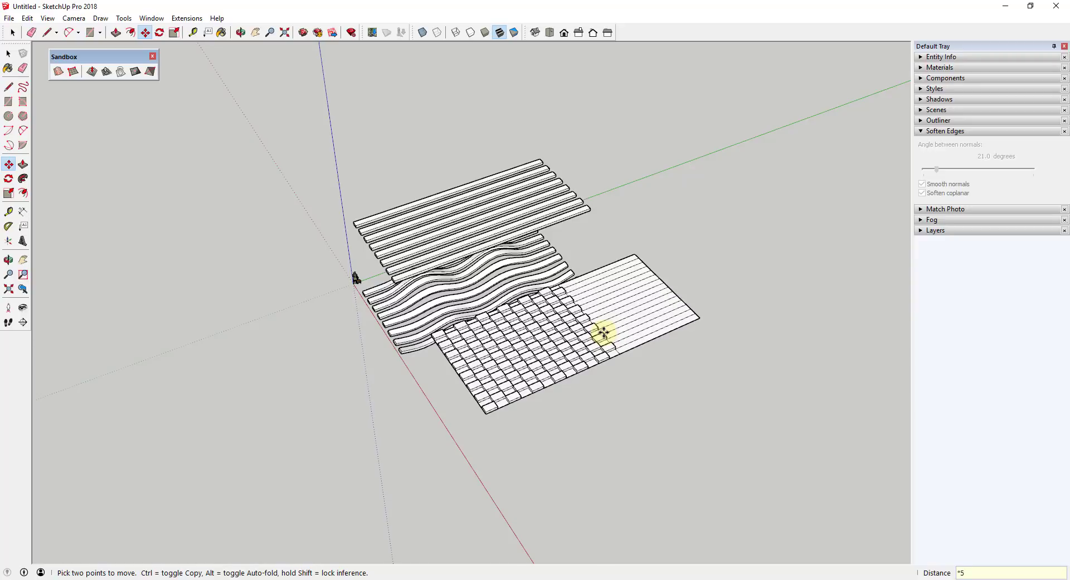
key("Return")
type("*7")
key("Return")
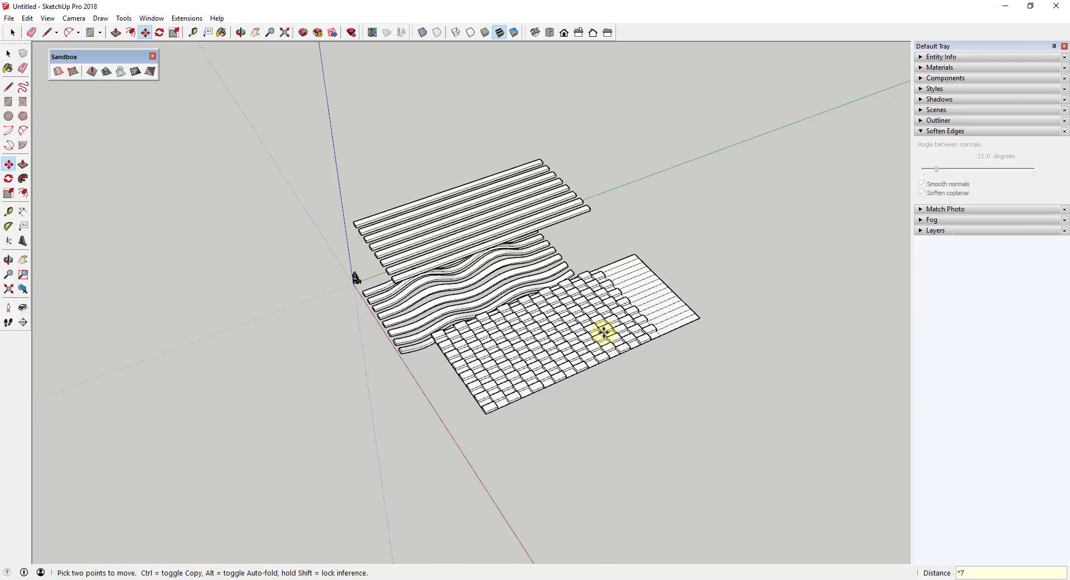
type("*8")
key("Return")
type("*")
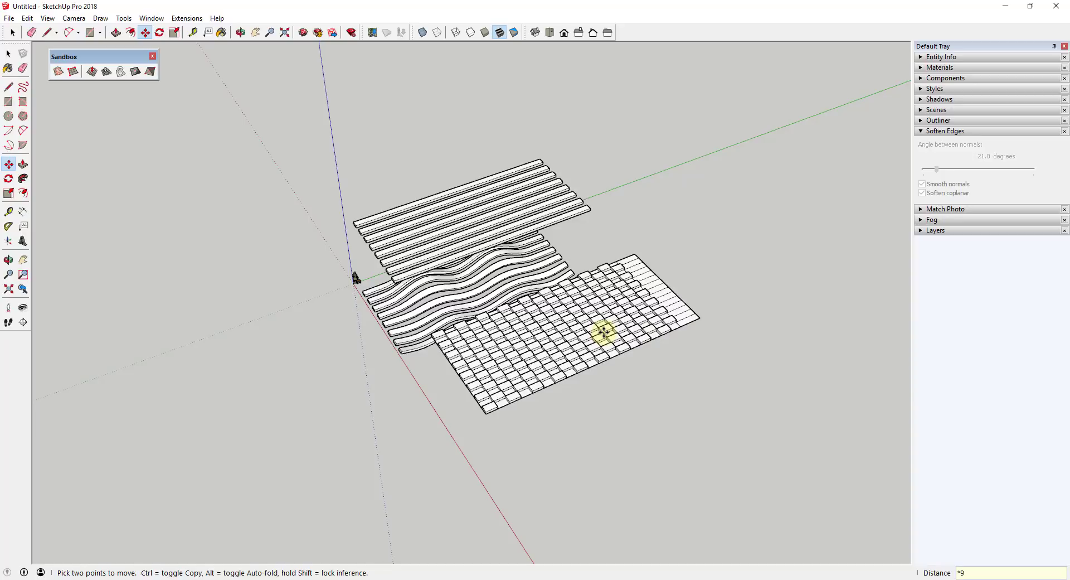
type("9")
key("Return")
- Copy the neighbouring underside face over the first opening in the first row beneath the checkered panel
middle_click_drag(645, 401, 624, 52)
key("m")
scroll(560, 268, "up", 5)
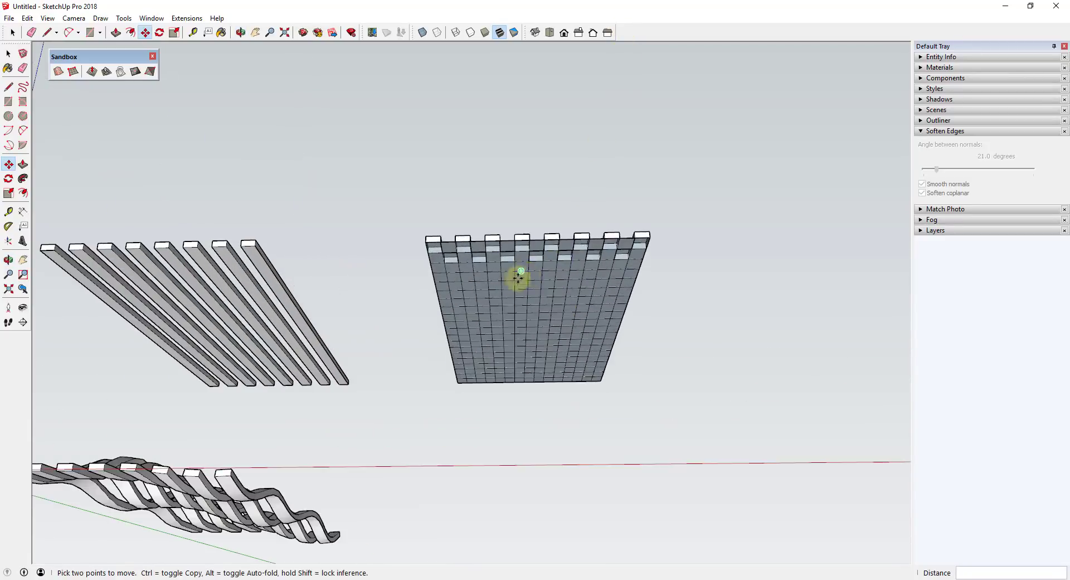
middle_click_drag(516, 280, 526, 256)
scroll(532, 246, "up", 4)
scroll(532, 240, "up", 2)
scroll(458, 319, "down", 6)
key("space")
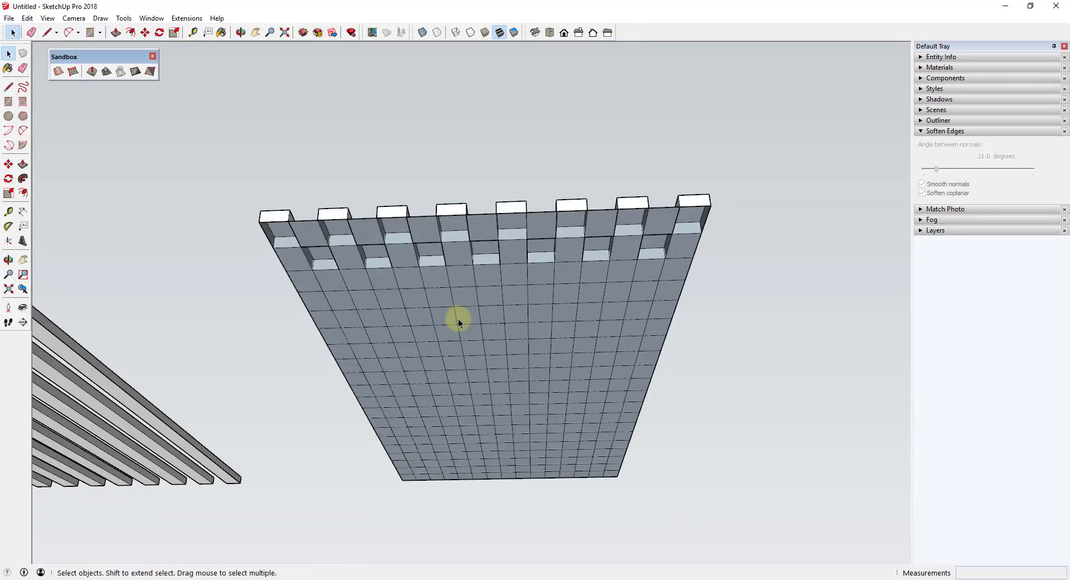
key("m")
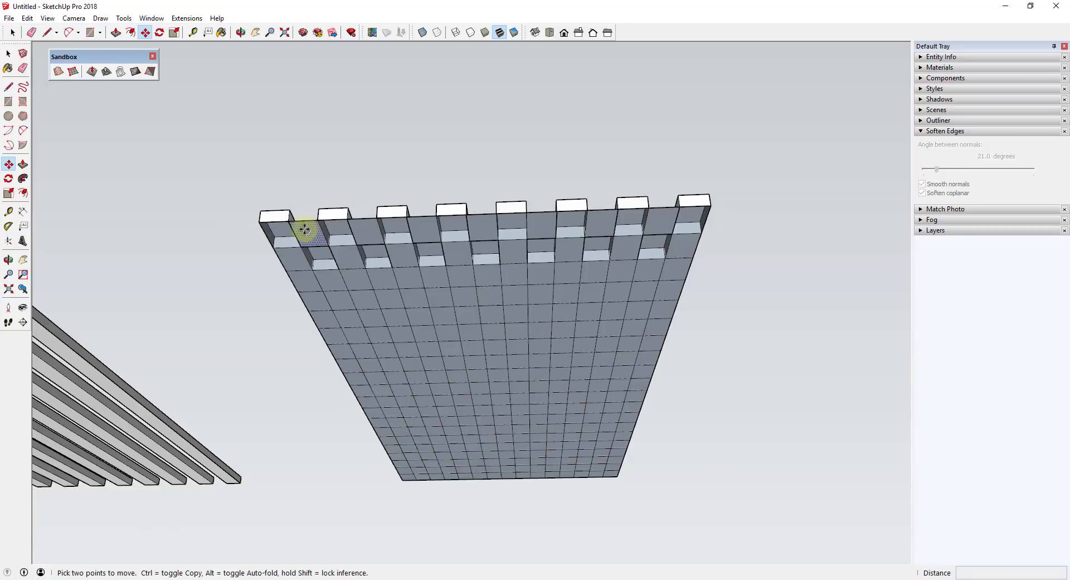
key("ctrl")
left_click(317, 220)
left_click(289, 223)
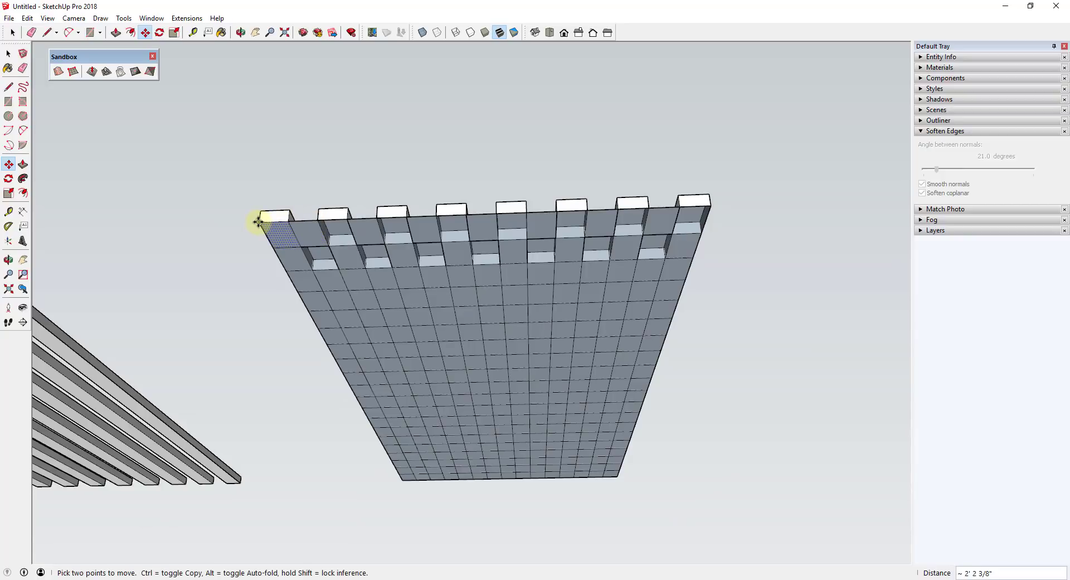
- Copy the new underside face across the remaining openings of the first row
key("ctrl")
left_click(279, 220)
left_click(321, 221)
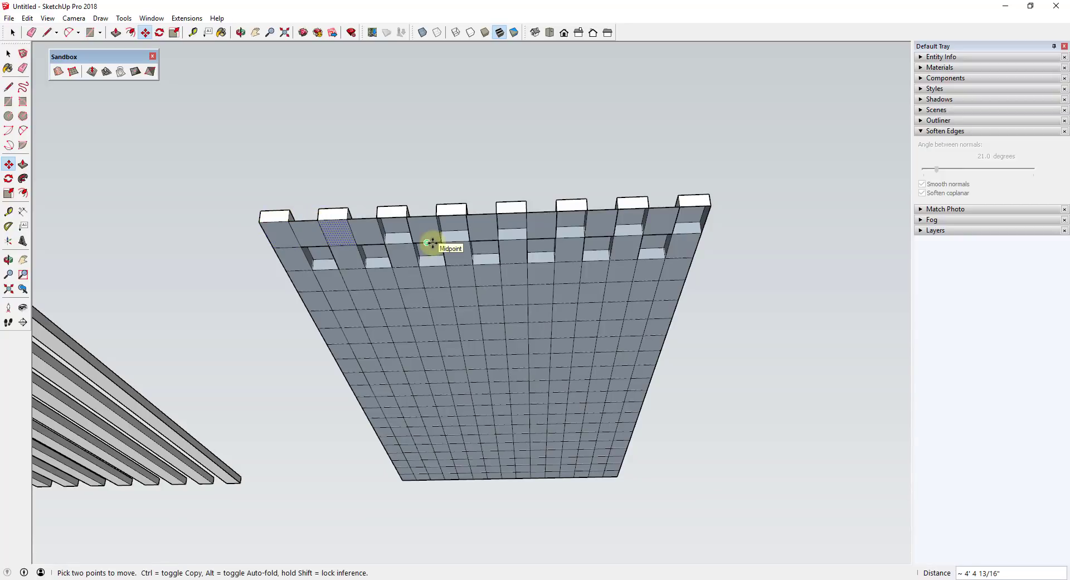
key("ctrl+z")
key("ctrl+z")
key("ctrl+z")
key("ctrl+z")
key("ctrl+z")
key("ctrl+z")
- Copy an underside face from the second row's edge over the first opening in that row
left_click(296, 254)
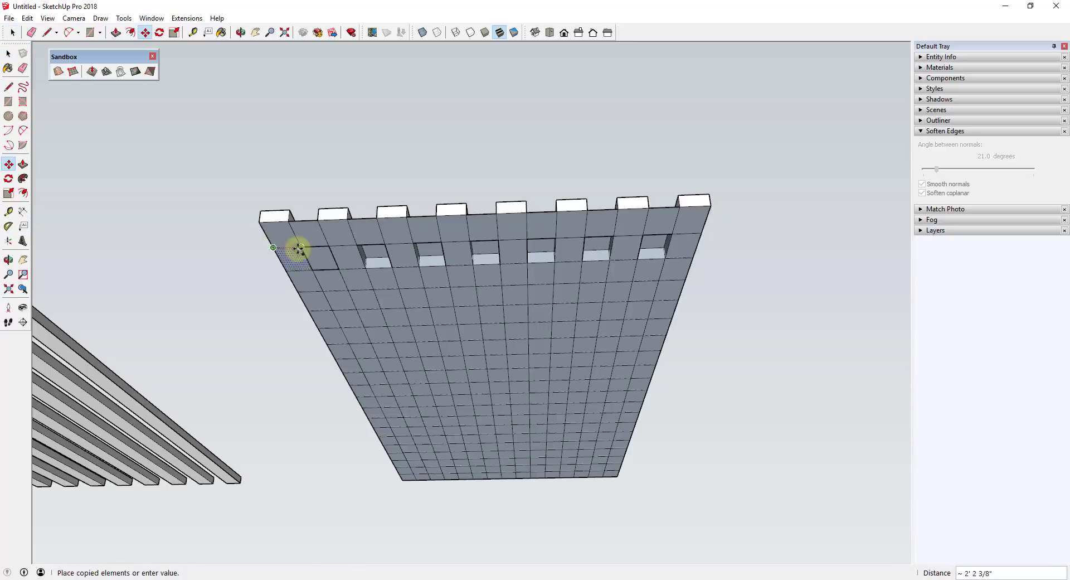
key("ctrl+z")
key("ctrl+z")
key("ctrl+z")
- Group all the geometry of the checkered block panel
middle_click_drag(354, 249, 555, 394)
scroll(555, 271, "up", 5)
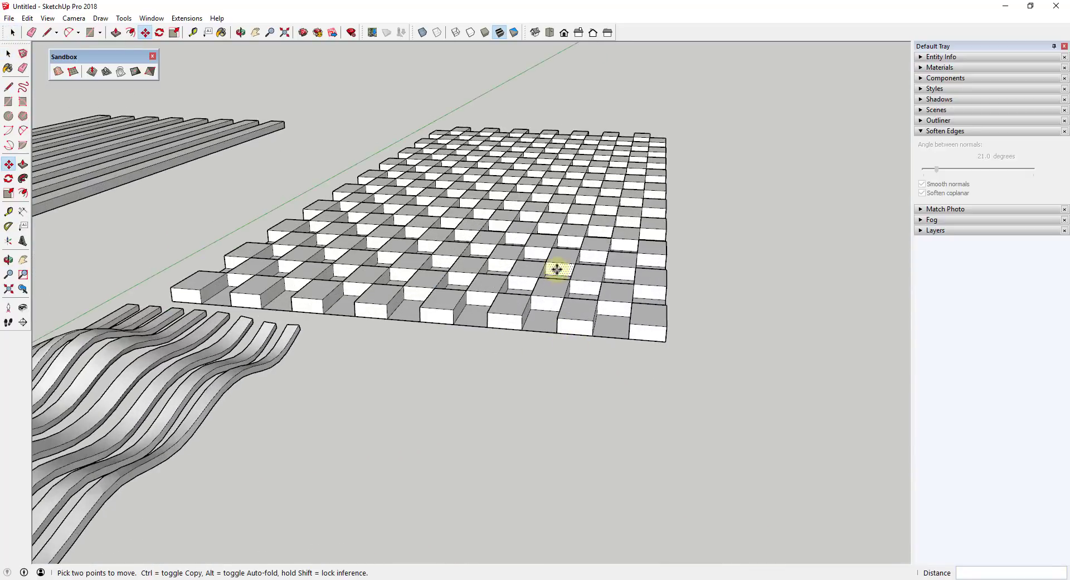
key("space")
left_click(399, 342)
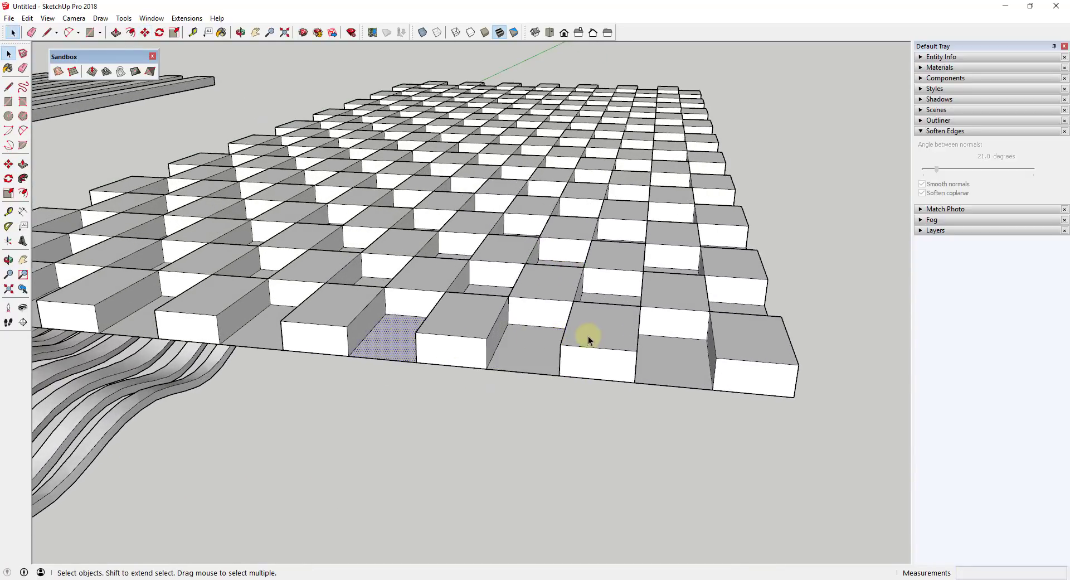
middle_click_drag(588, 336, 659, 339)
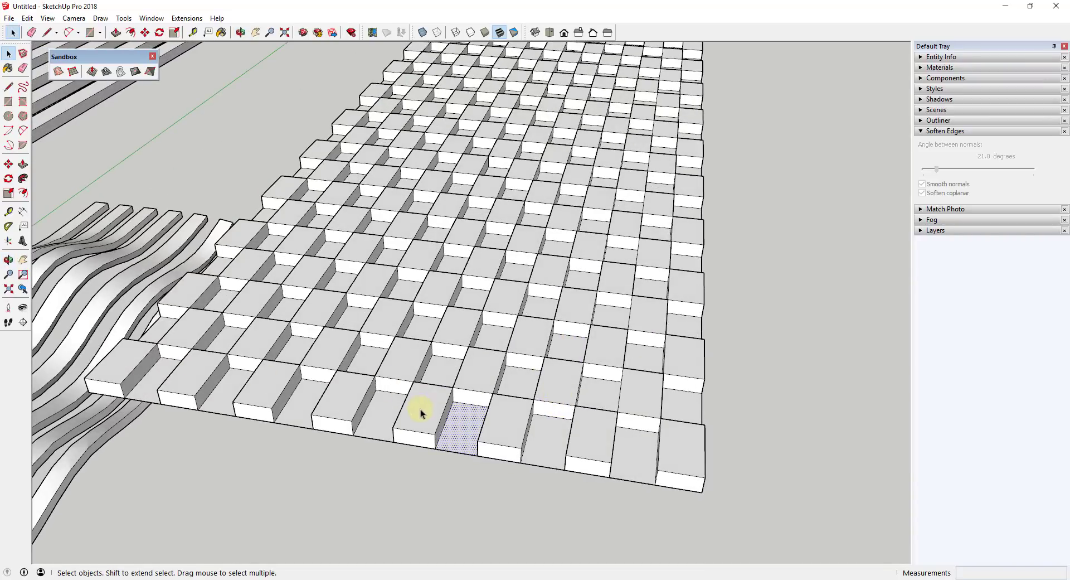
scroll(632, 464, "down", 5)
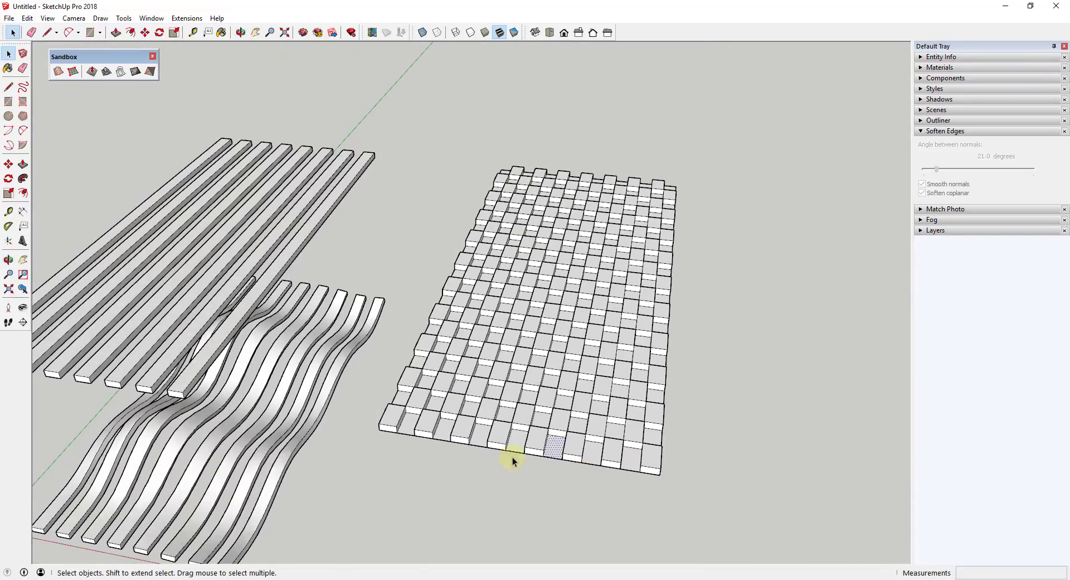
middle_click_drag(509, 459, 509, 407)
left_click_drag(396, 149, 737, 457)
right_click(587, 229)
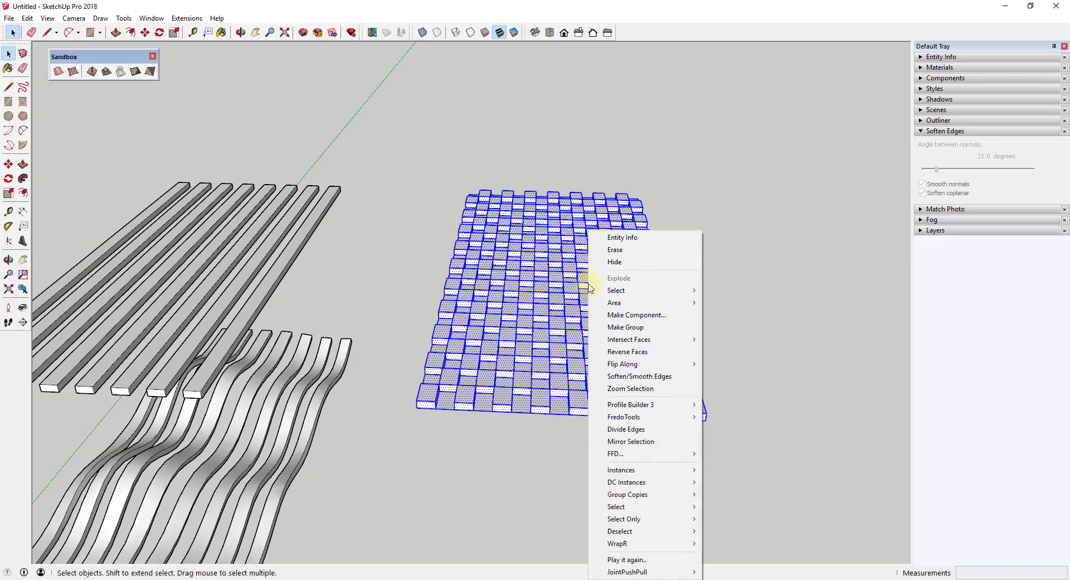
left_click(617, 327)
- Unhide all hidden objects in the model
key("shift+z")
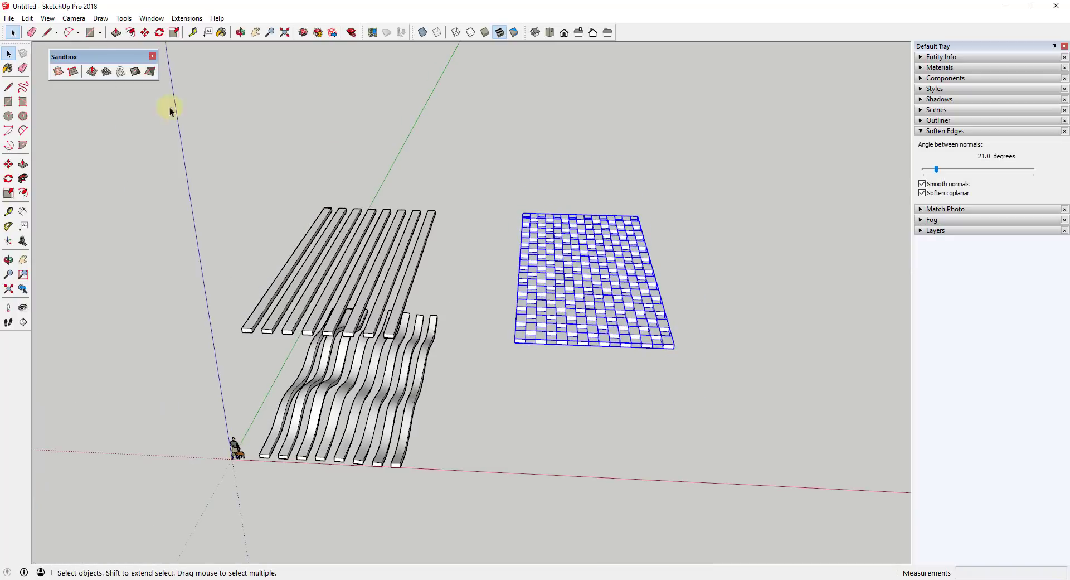
left_click(28, 19)
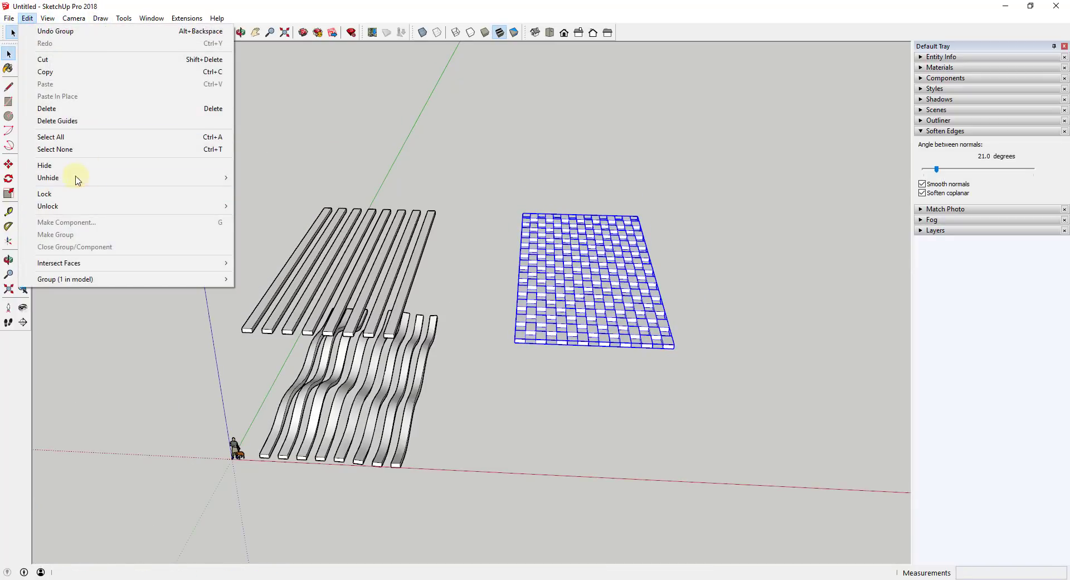
mouse_move(71, 177)
left_click(255, 203)
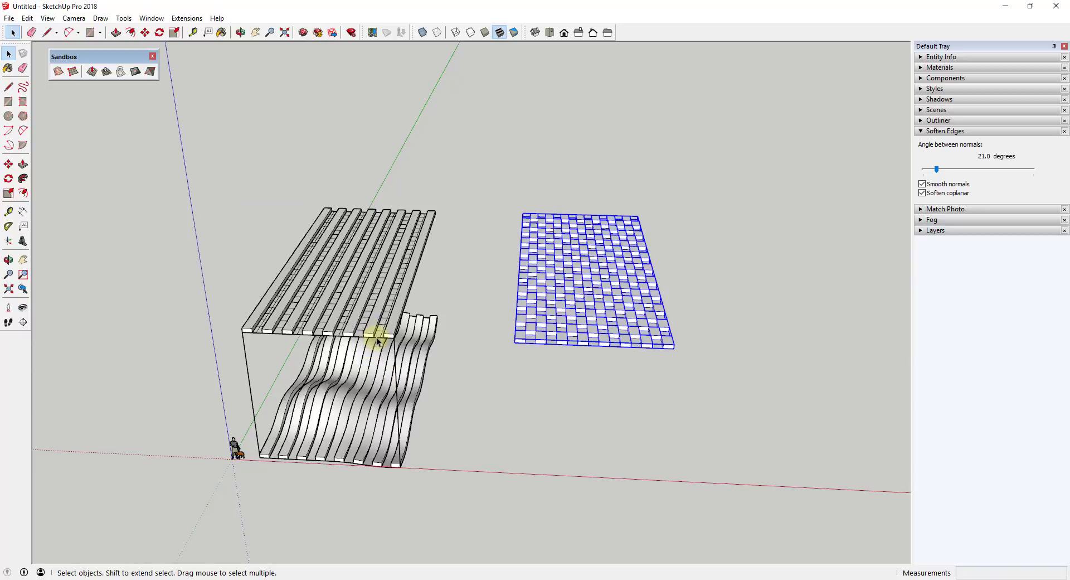
- Copy the Flowify surface group, aligning the front corner of its flat grid with the checkered panel's matching corner
left_click(377, 341)
key("m")
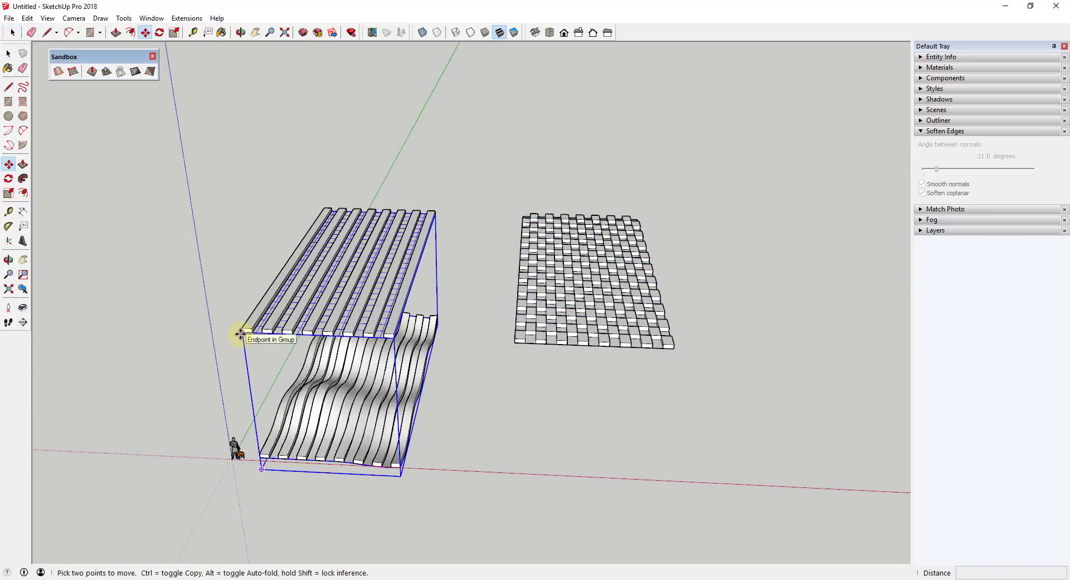
left_click(240, 333)
key("ctrl")
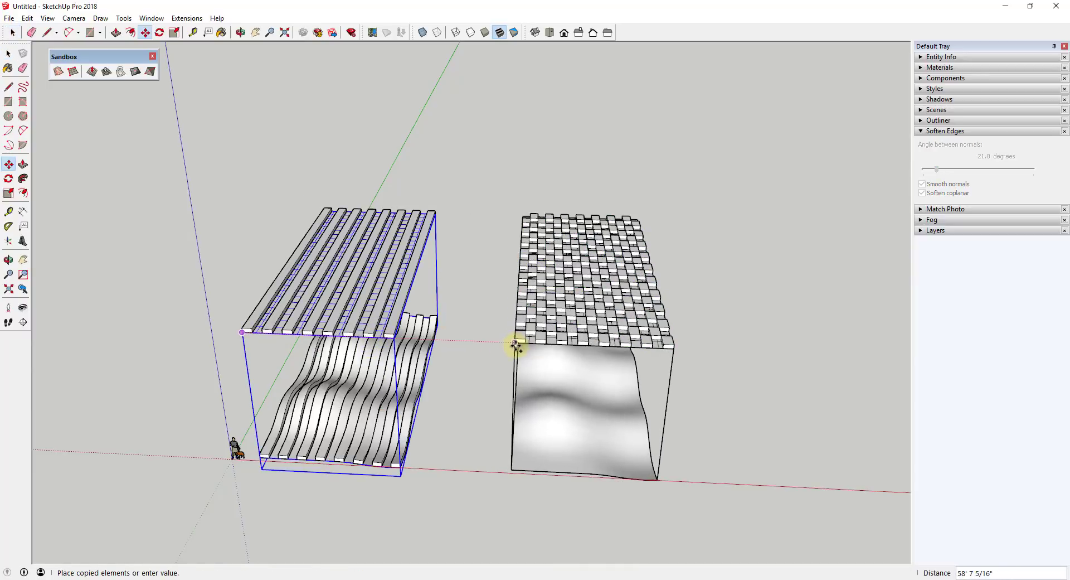
left_click(514, 345)
key("space")
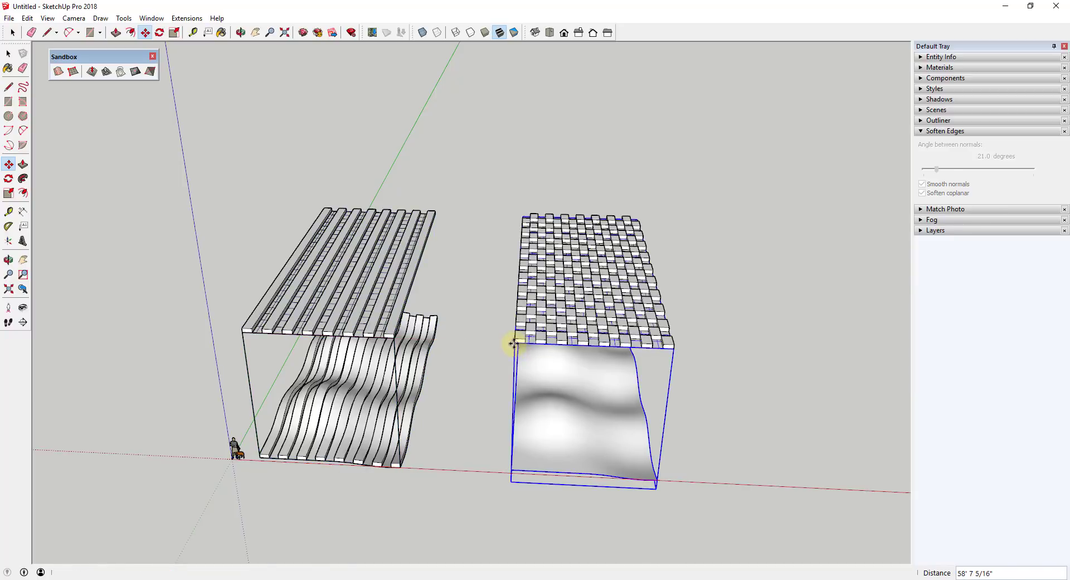
- Save the model as Flowify Example
middle_click_drag(513, 341, 699, 469)
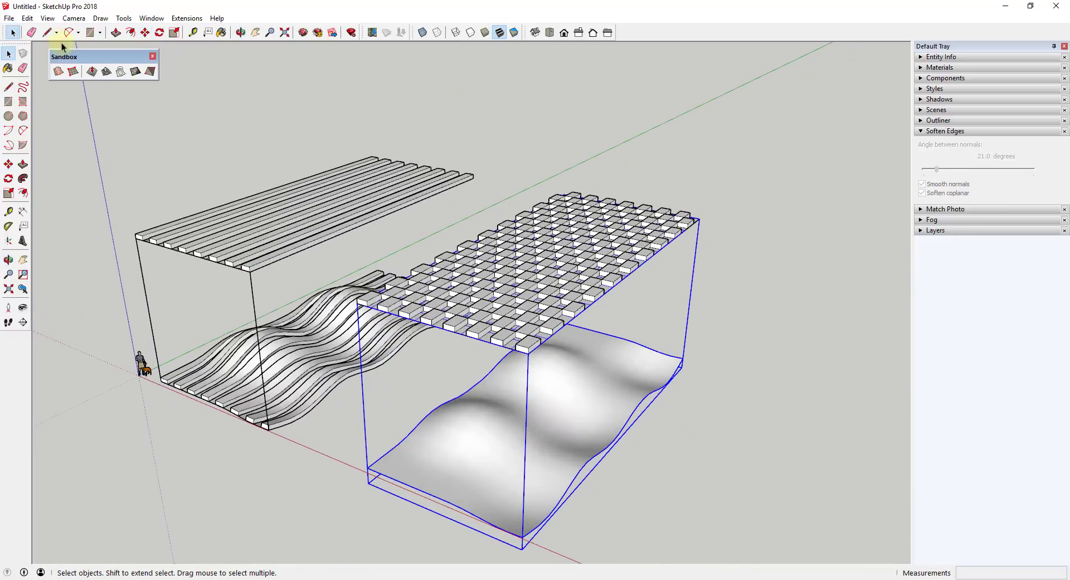
left_click(9, 18)
left_click(45, 73)
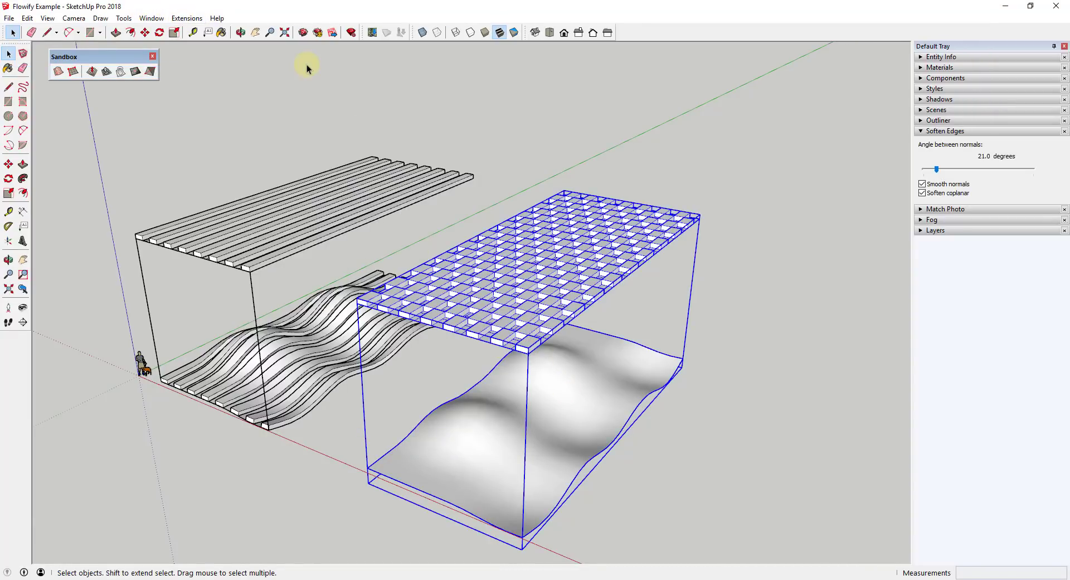
- Run Flowify on the checkered panel and the copied surface group to bend the blocks onto the wavy surface
left_click(187, 18)
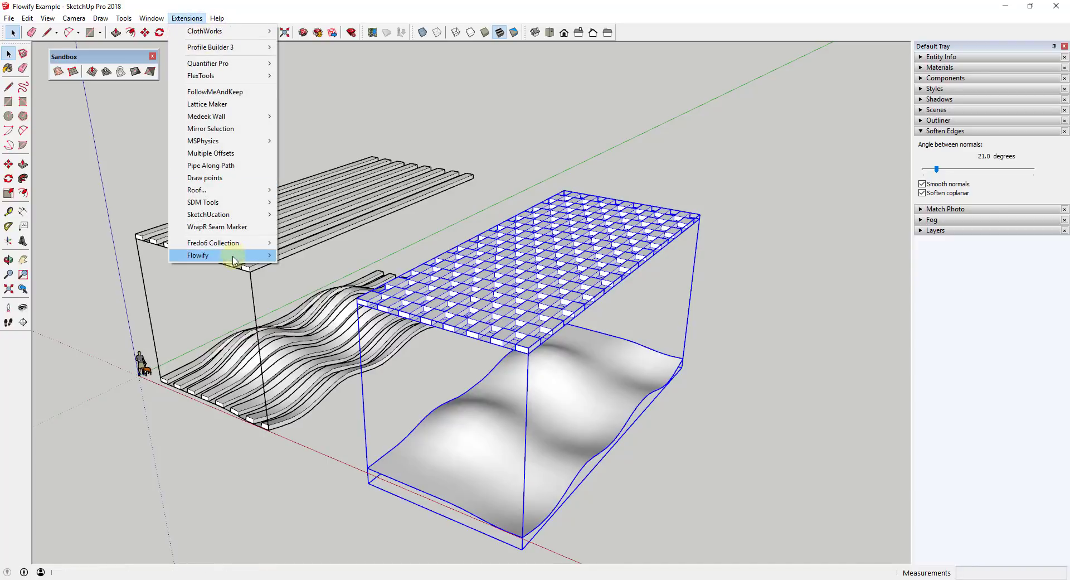
mouse_move(229, 256)
left_click(319, 256)
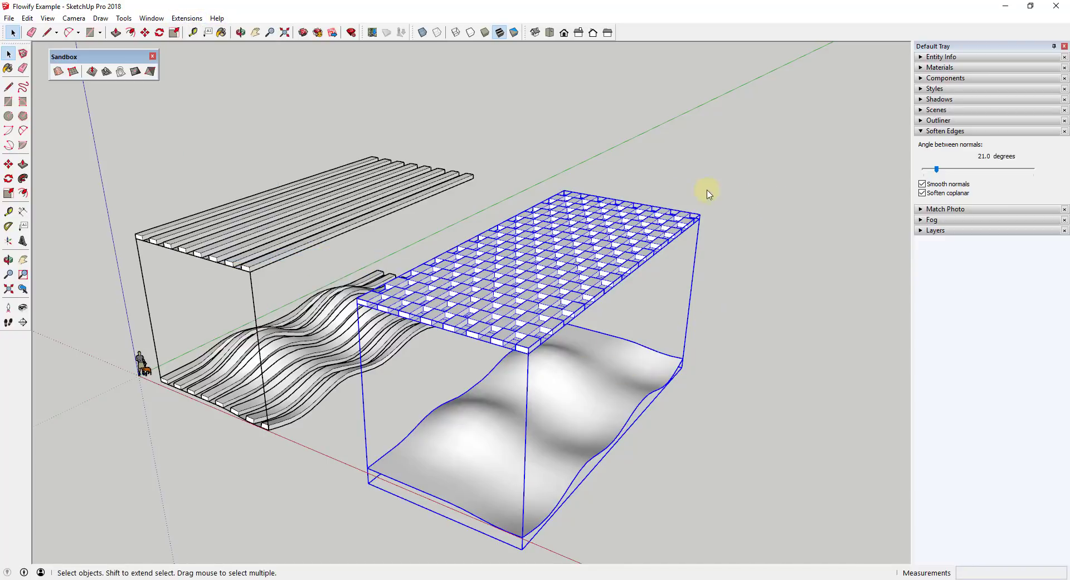
left_click(501, 448)
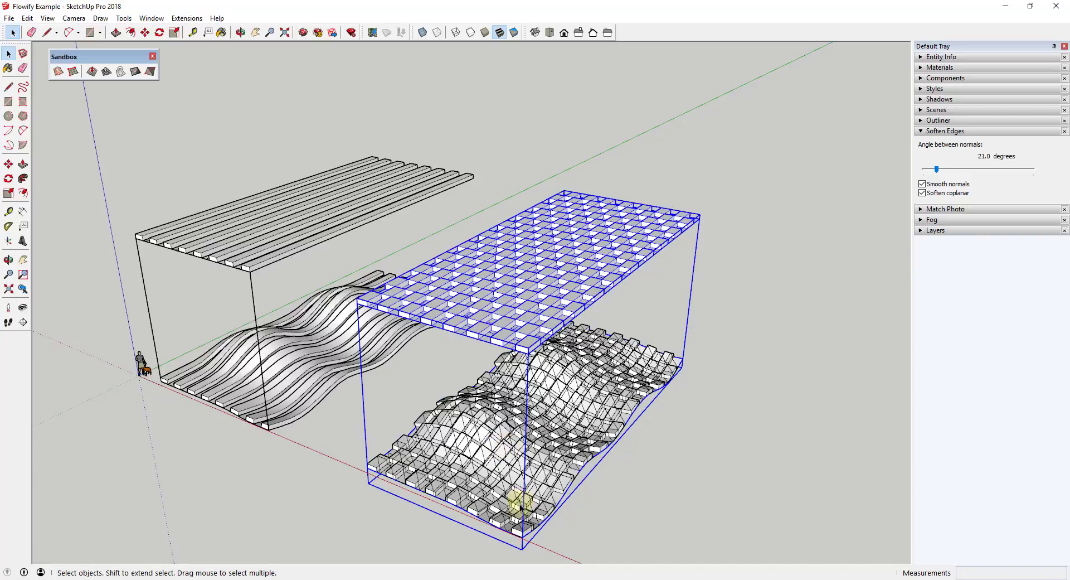
- Hide the flat checkered panel and its Flowify surface group
scroll(520, 505, "up", 4)
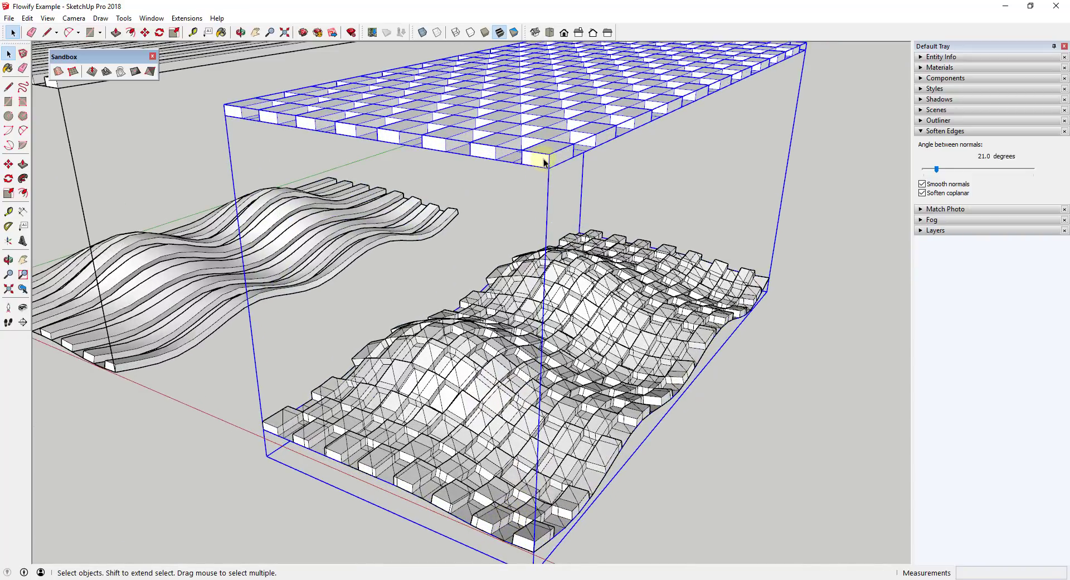
right_click(544, 162)
left_click(580, 191)
- Soften the bent checkered panel's edges at 21.0 degrees, with smooth normals and soften coplanar enabled
scroll(585, 340, "down", 5)
left_click(585, 341)
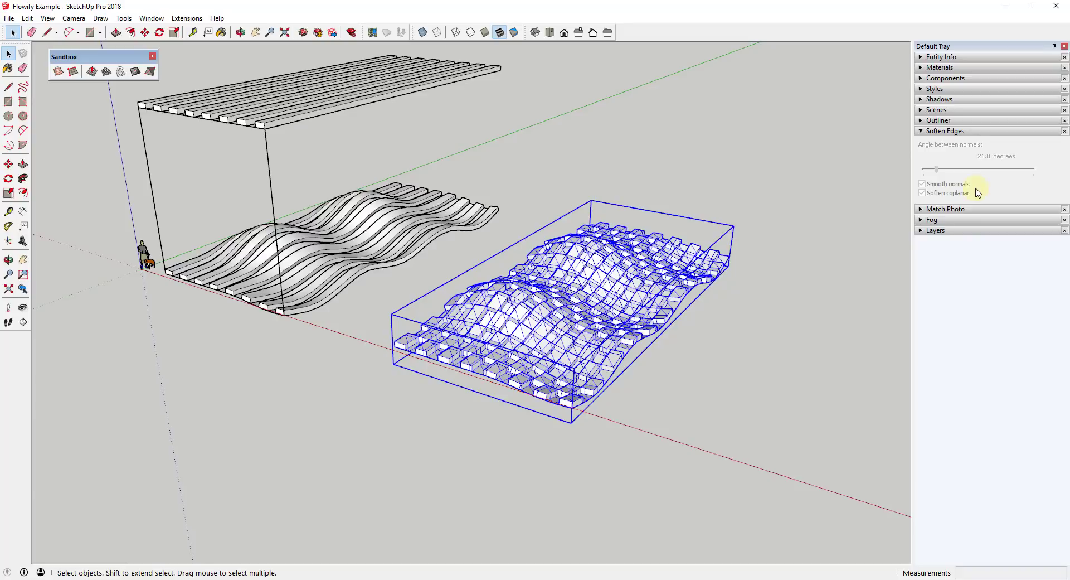
scroll(591, 294, "up", 5)
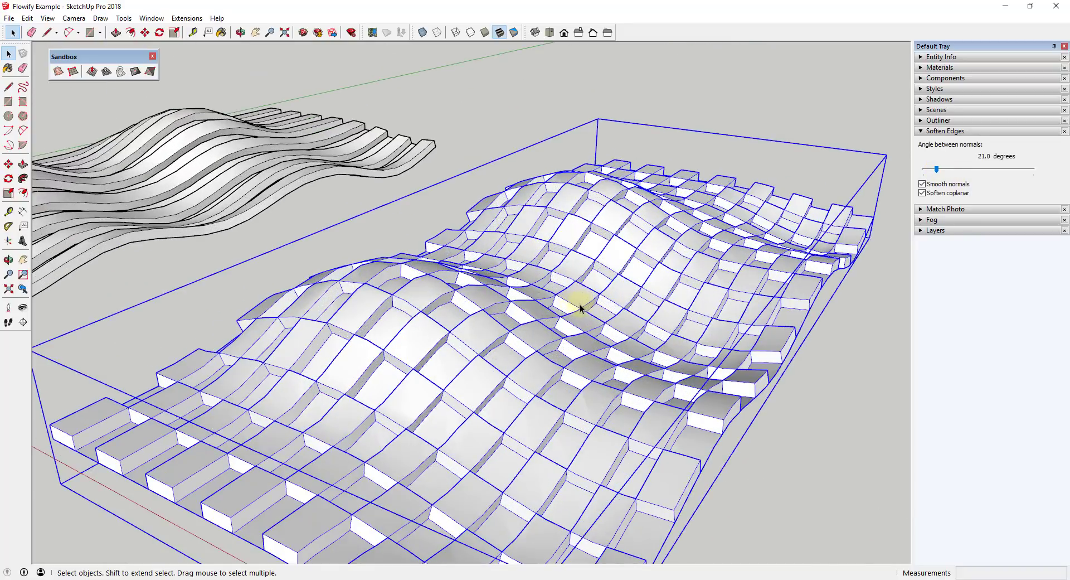
- Examine the softened, bent checkered panel from several angles and distances
middle_click_drag(576, 303, 697, 309)
scroll(697, 309, "down", 3)
middle_click_drag(710, 267, 626, 274)
scroll(734, 298, "down", 4)
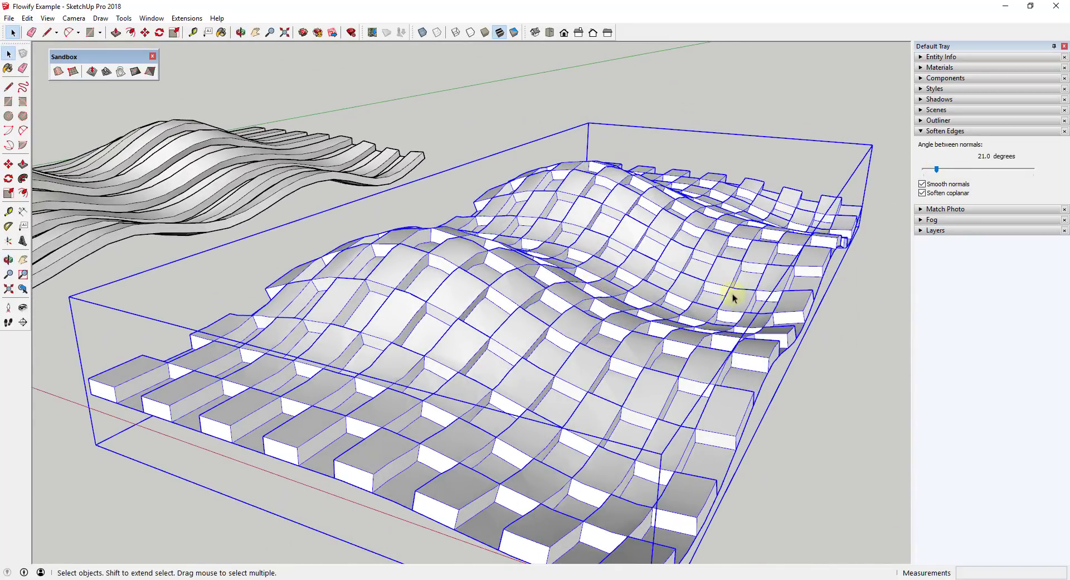
middle_click_drag(763, 344, 718, 341)
scroll(718, 342, "up", 1)
scroll(545, 349, "up", 1)
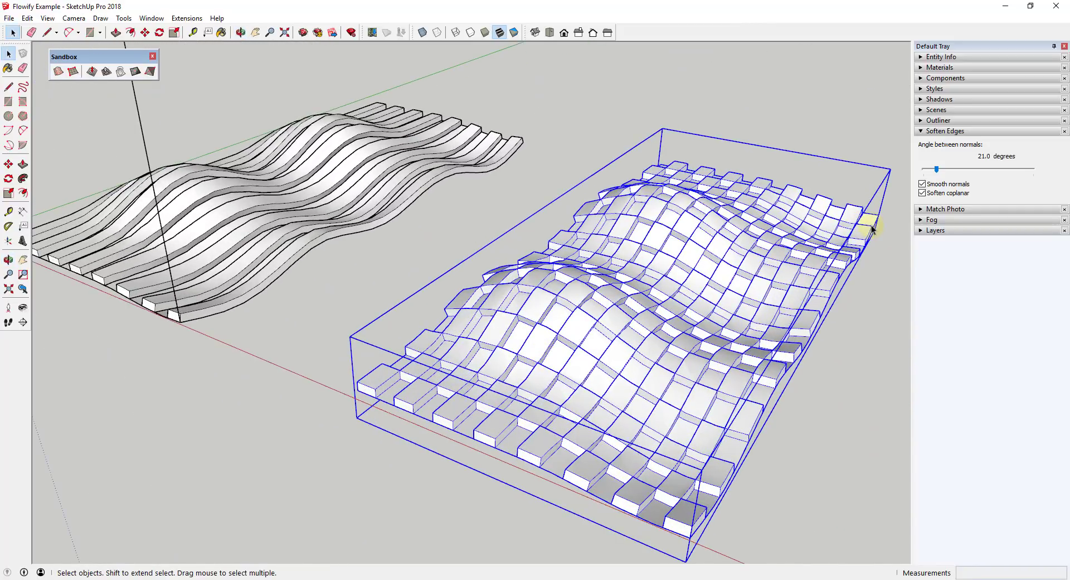
scroll(701, 270, "down", 1)
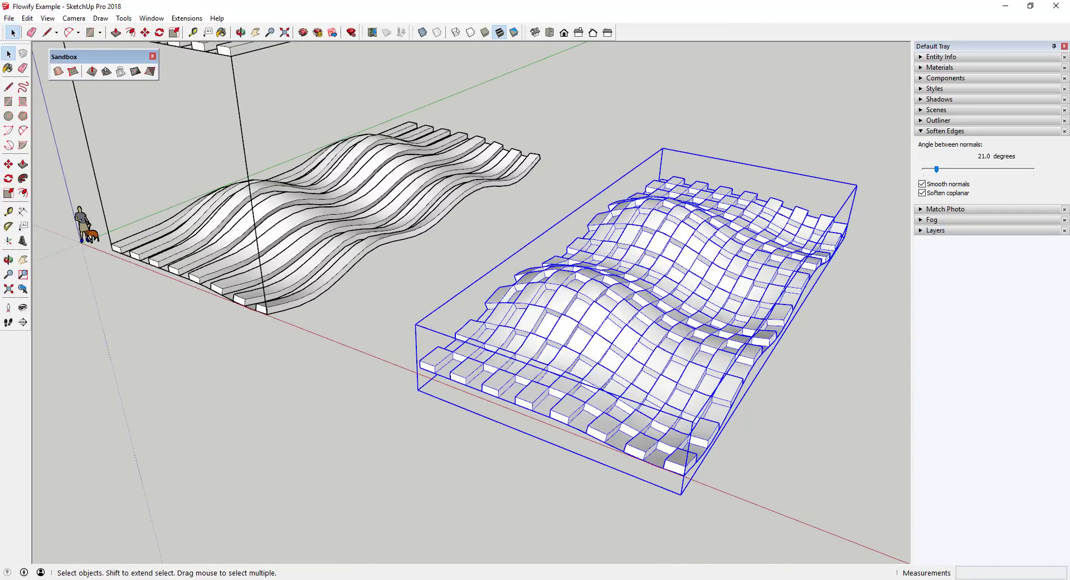